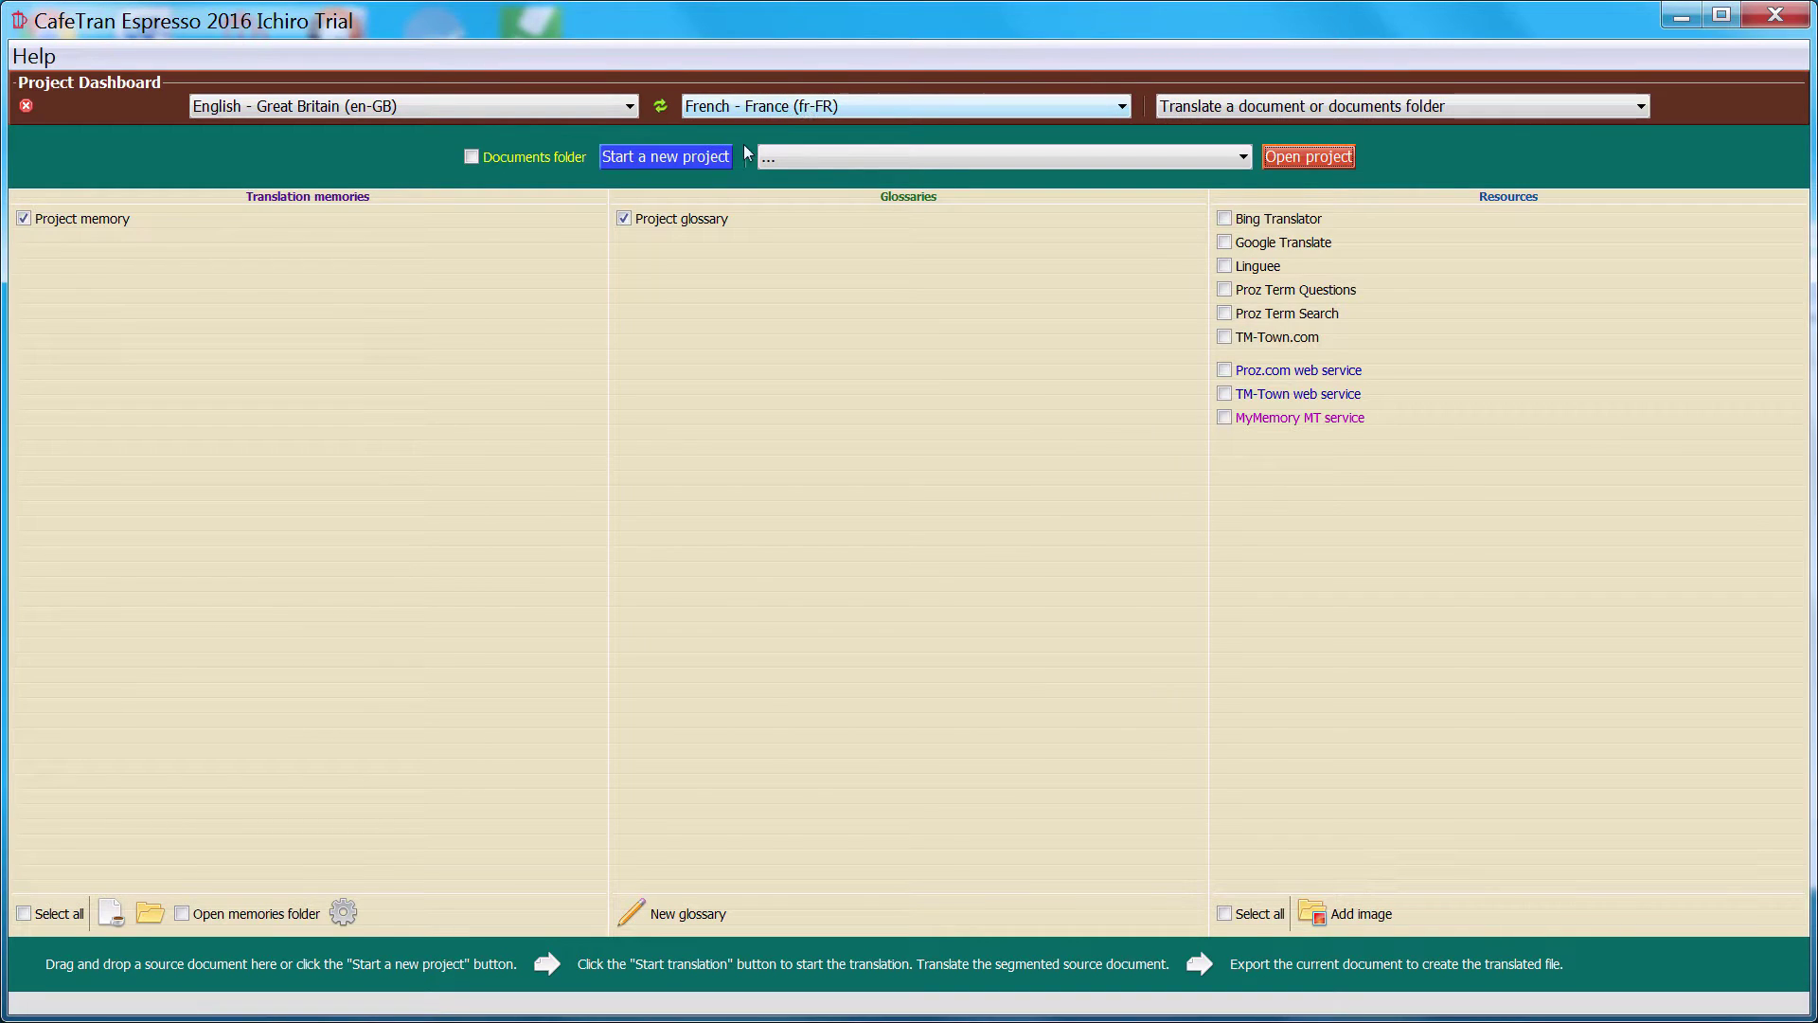
# - Create an English-to-French project 'WFF 2016 Nice' from heartratemonitors.pptx
pyautogui.click(660, 159)
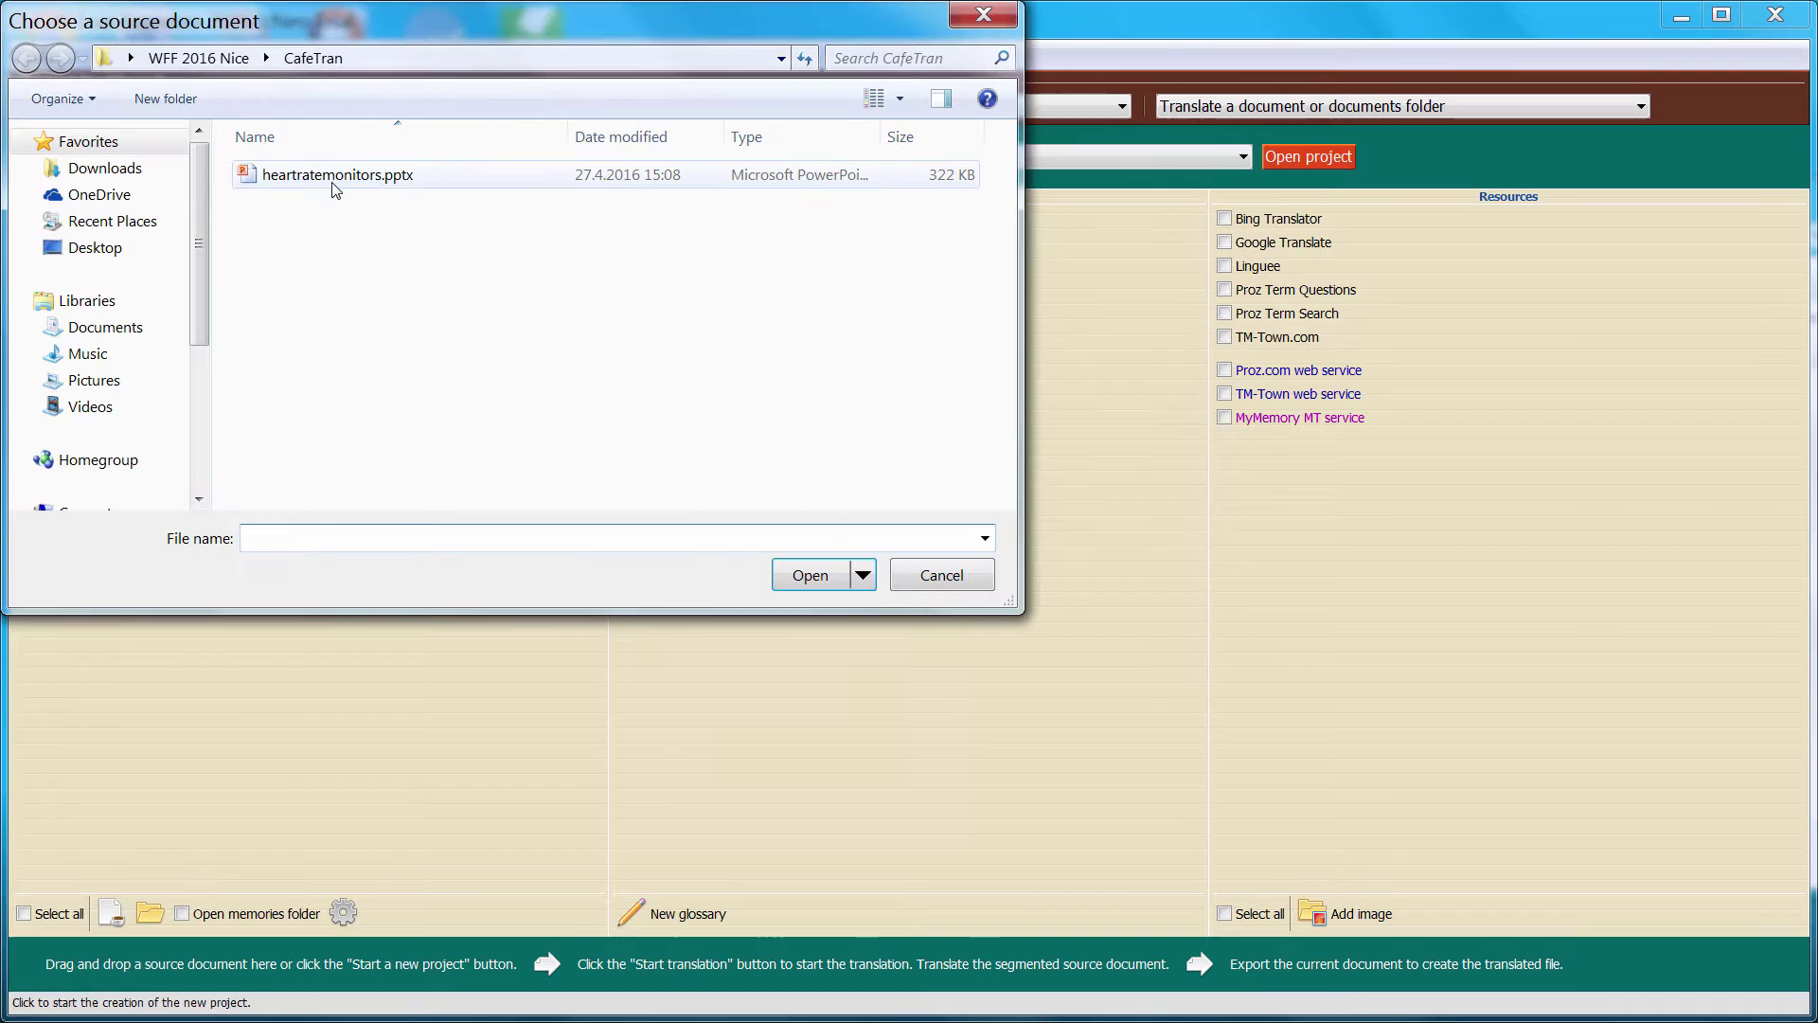
pyautogui.click(315, 178)
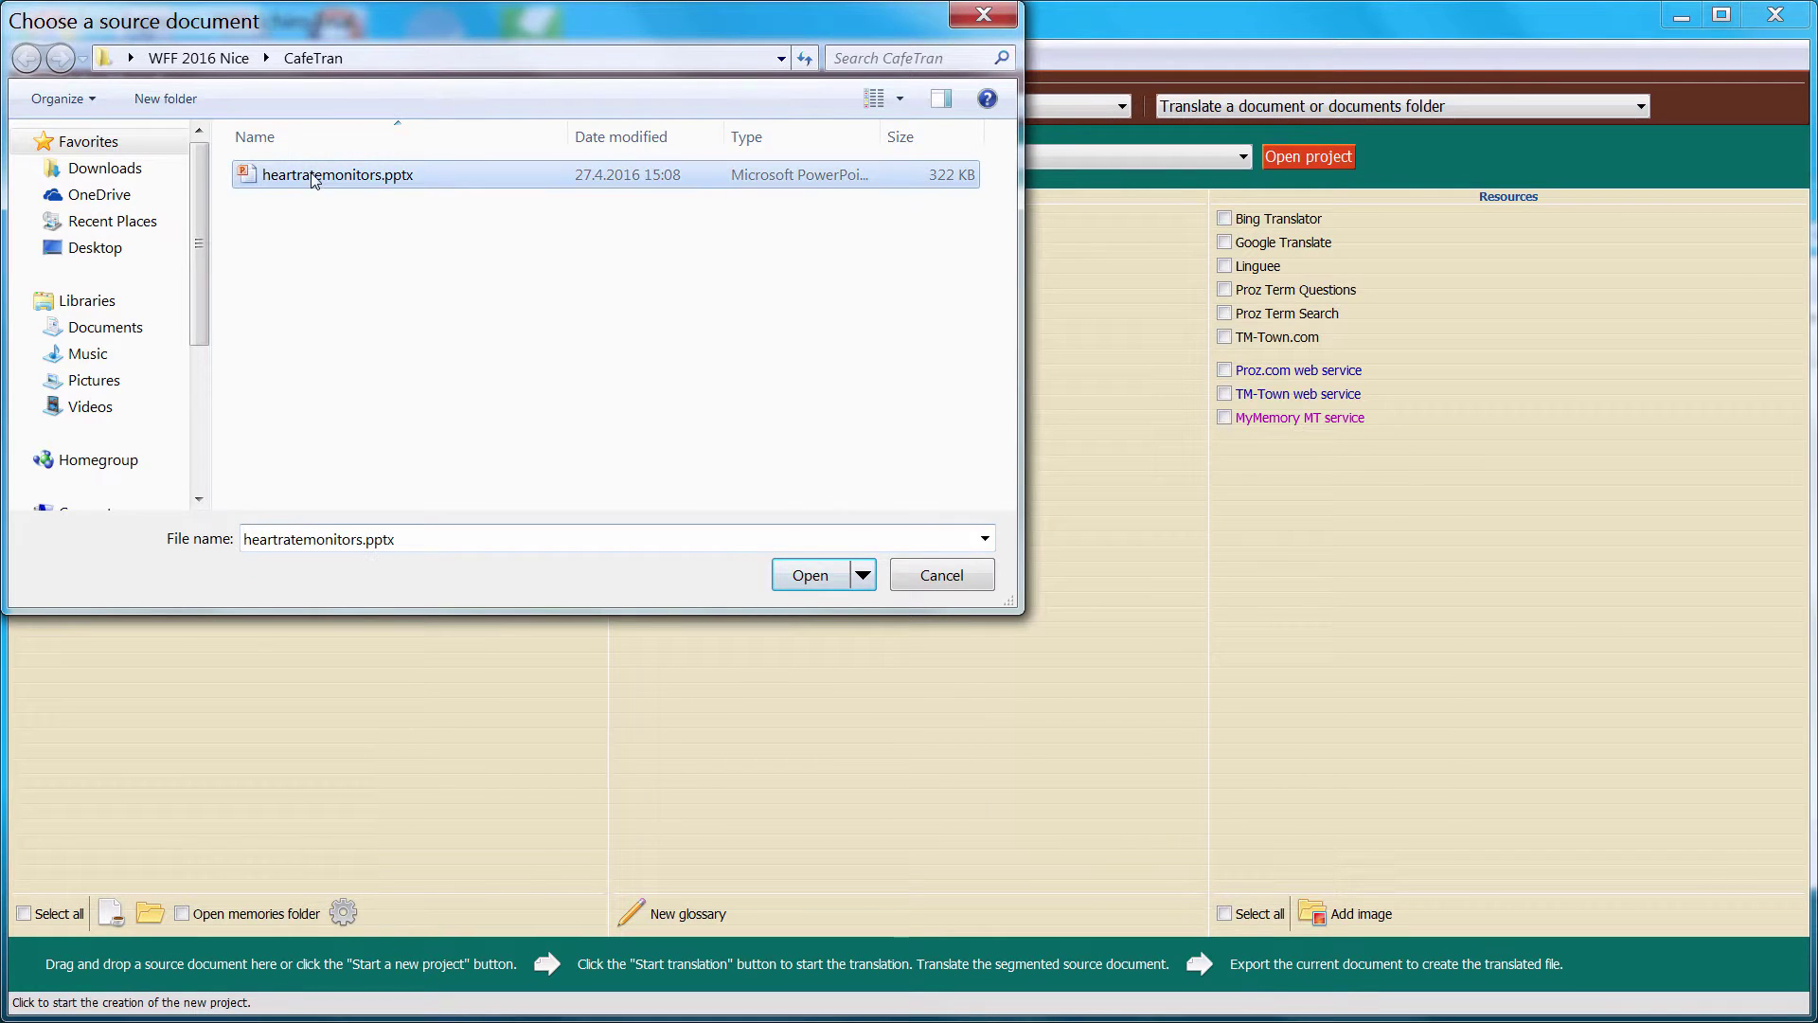
pyautogui.click(810, 575)
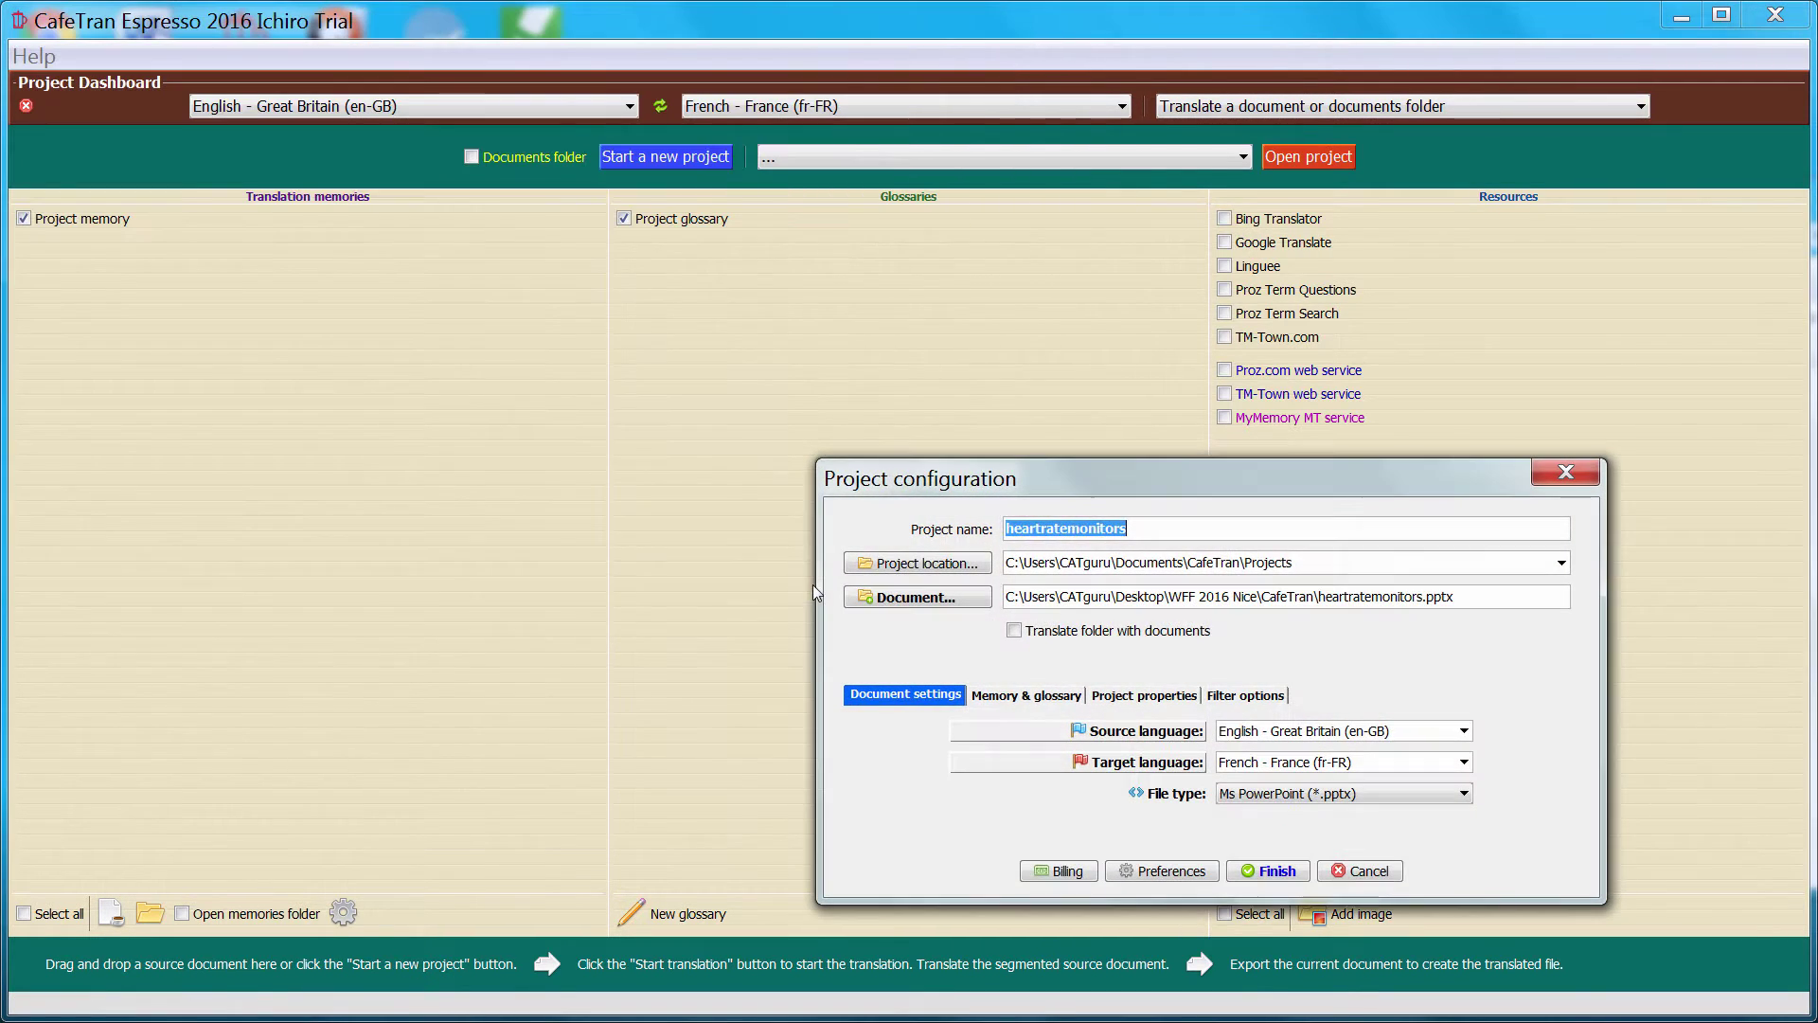
pyautogui.write('WFF 2016 Nice')
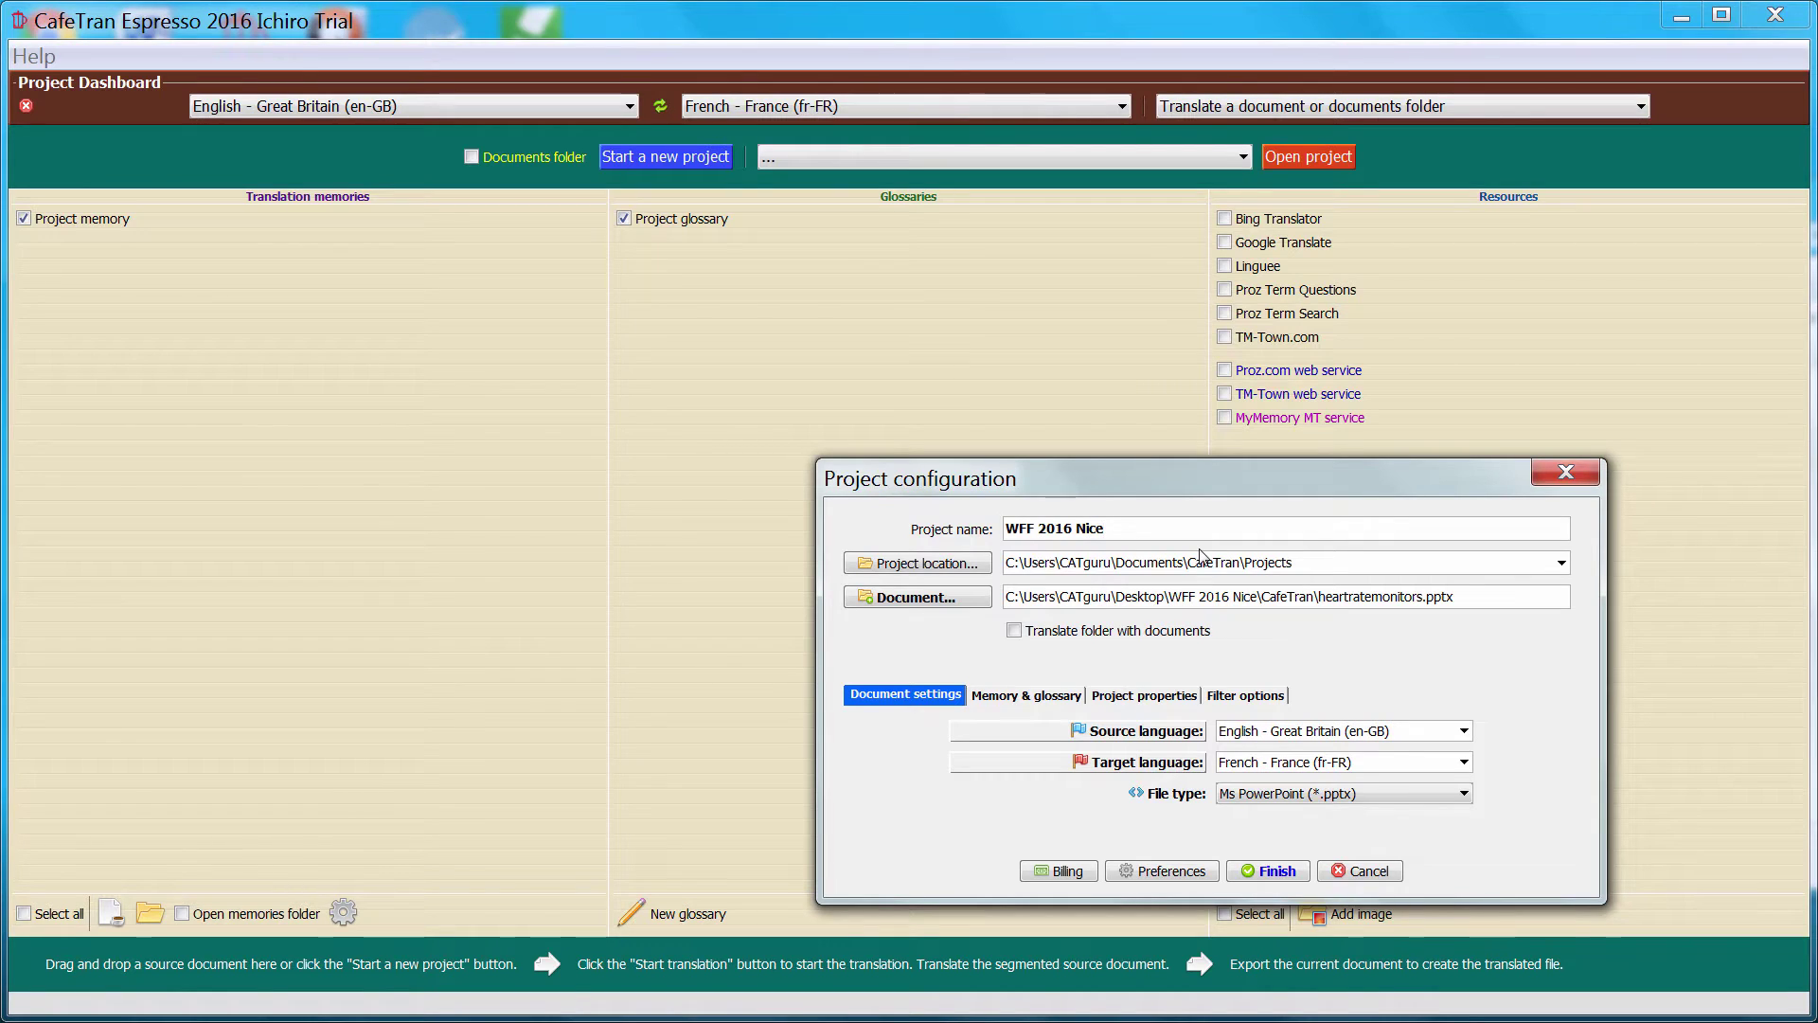
pyautogui.click(1263, 871)
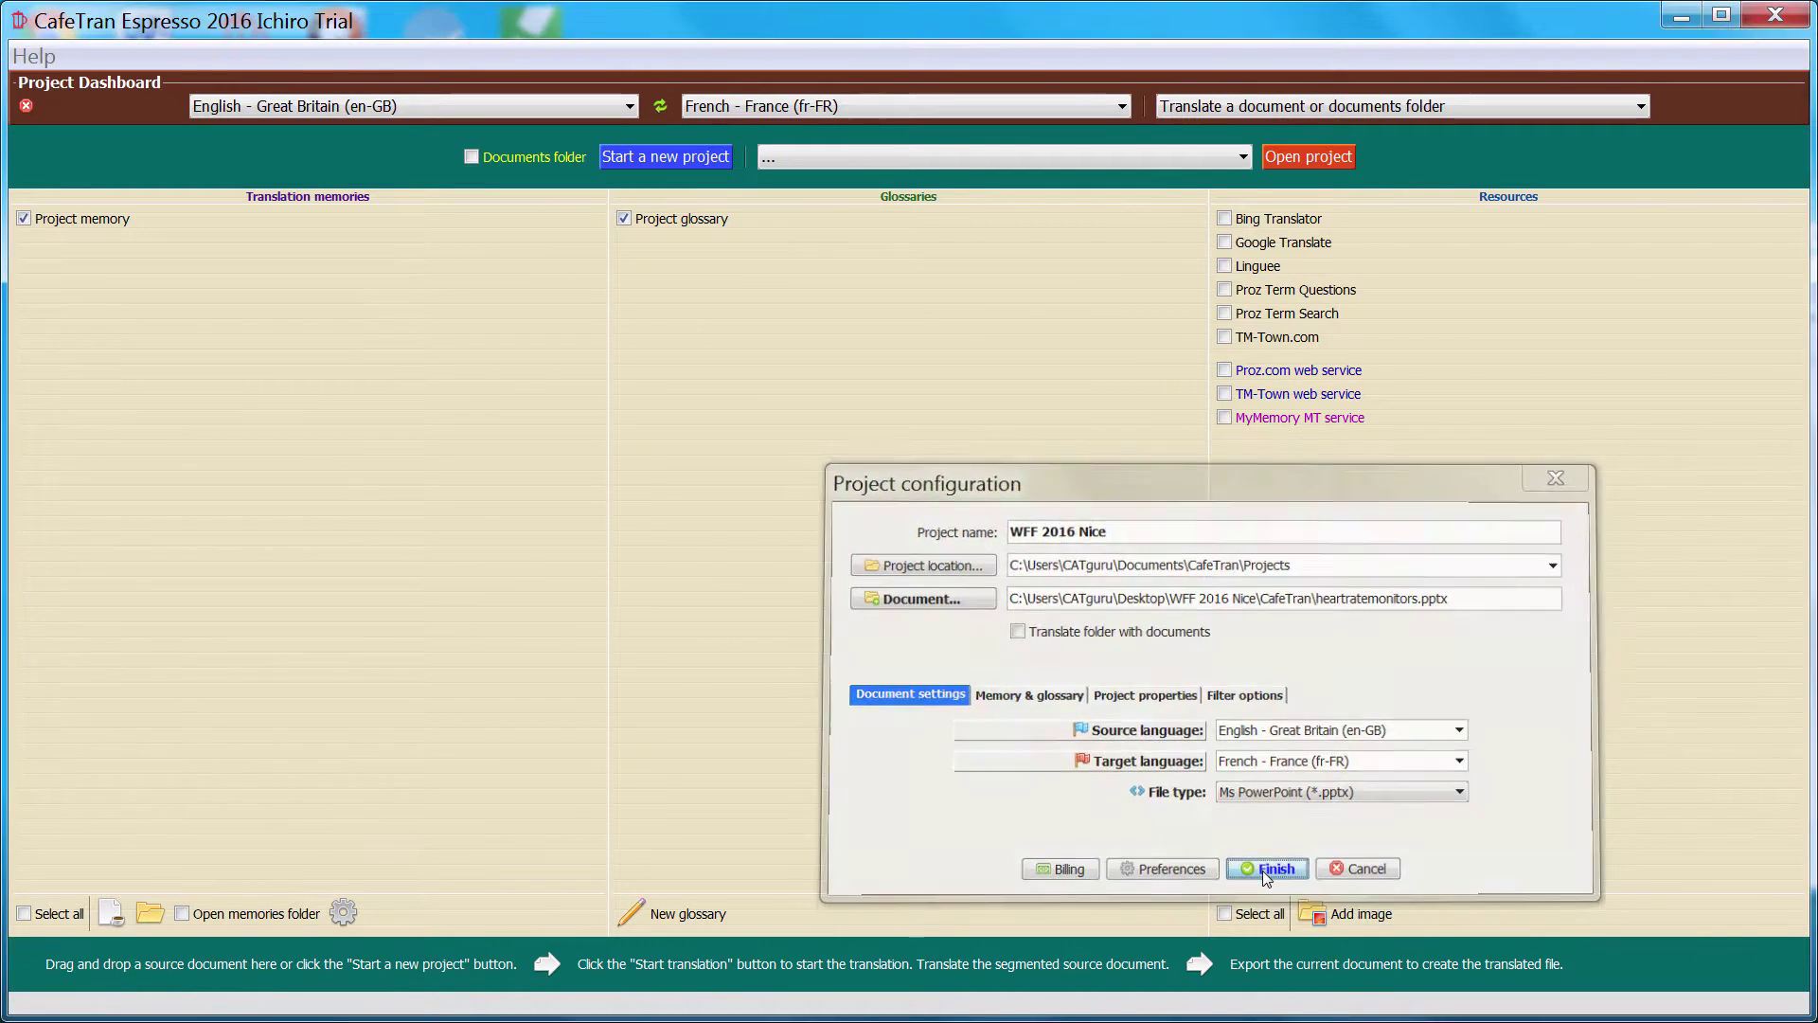
# - Load the project's 121 segments and start exporting them as a bilingual document
pyautogui.click(709, 542)
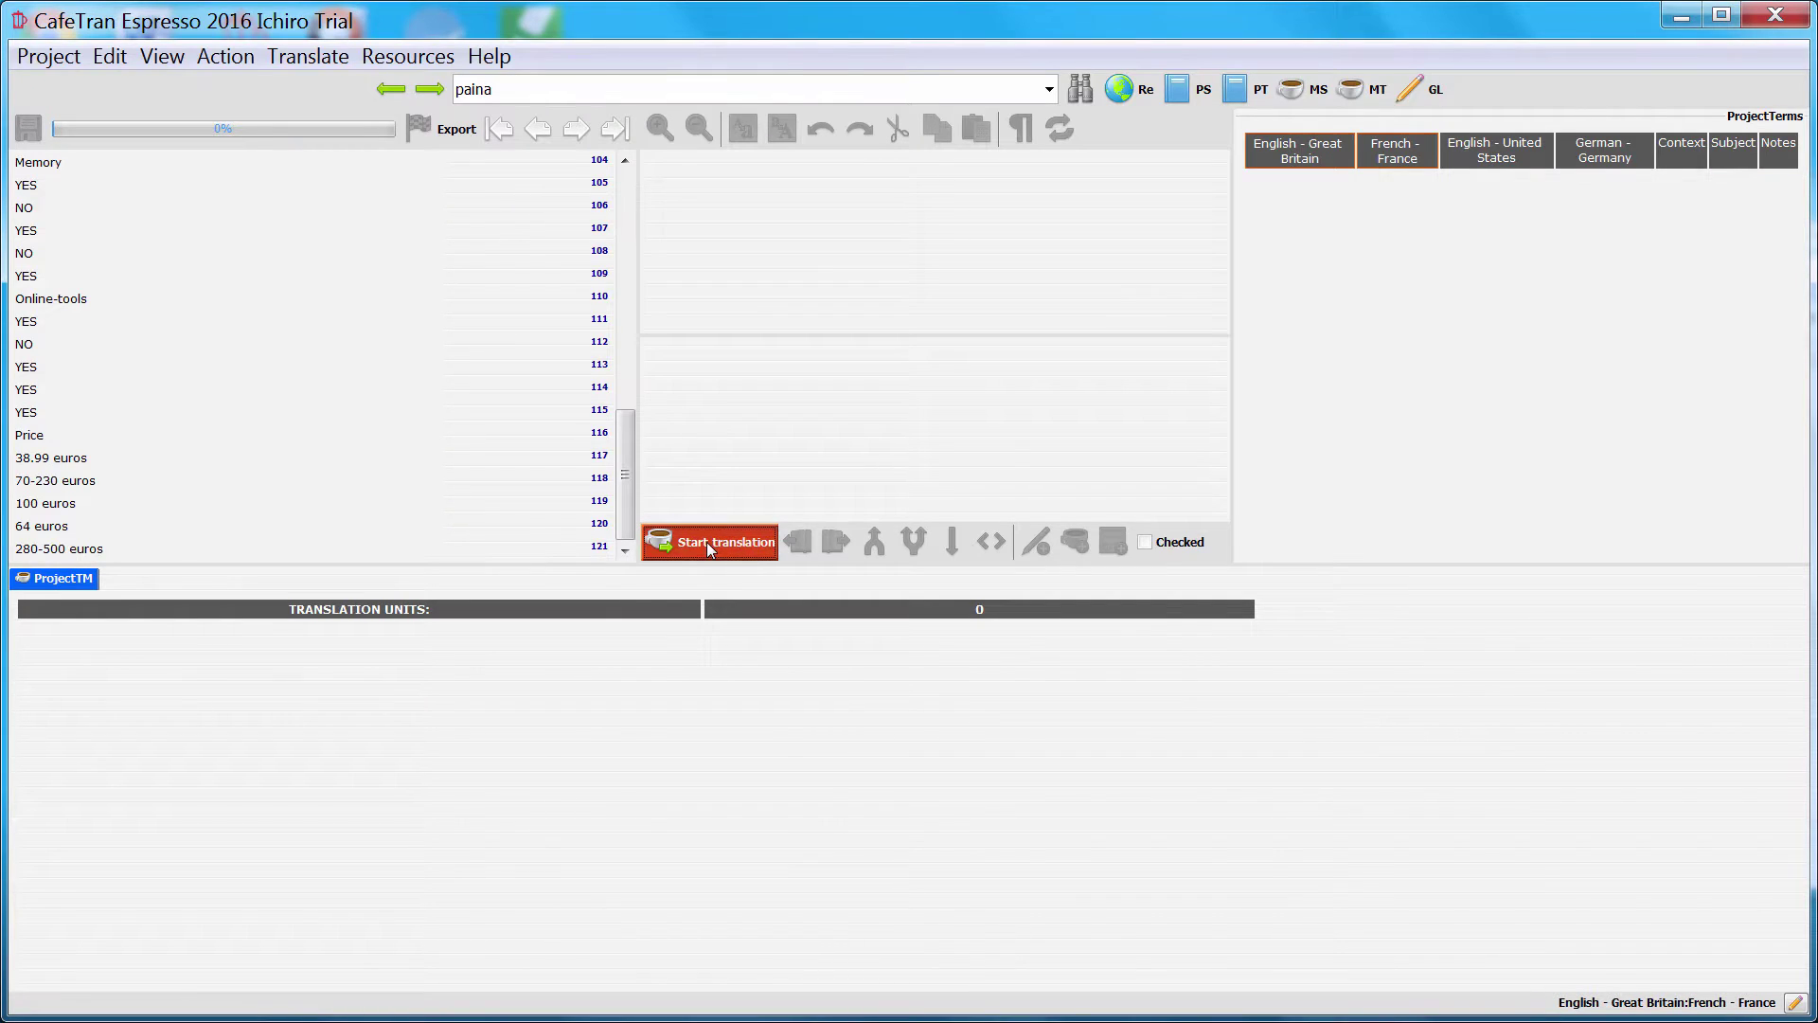
pyautogui.click(38, 58)
pyautogui.moveTo(91, 560)
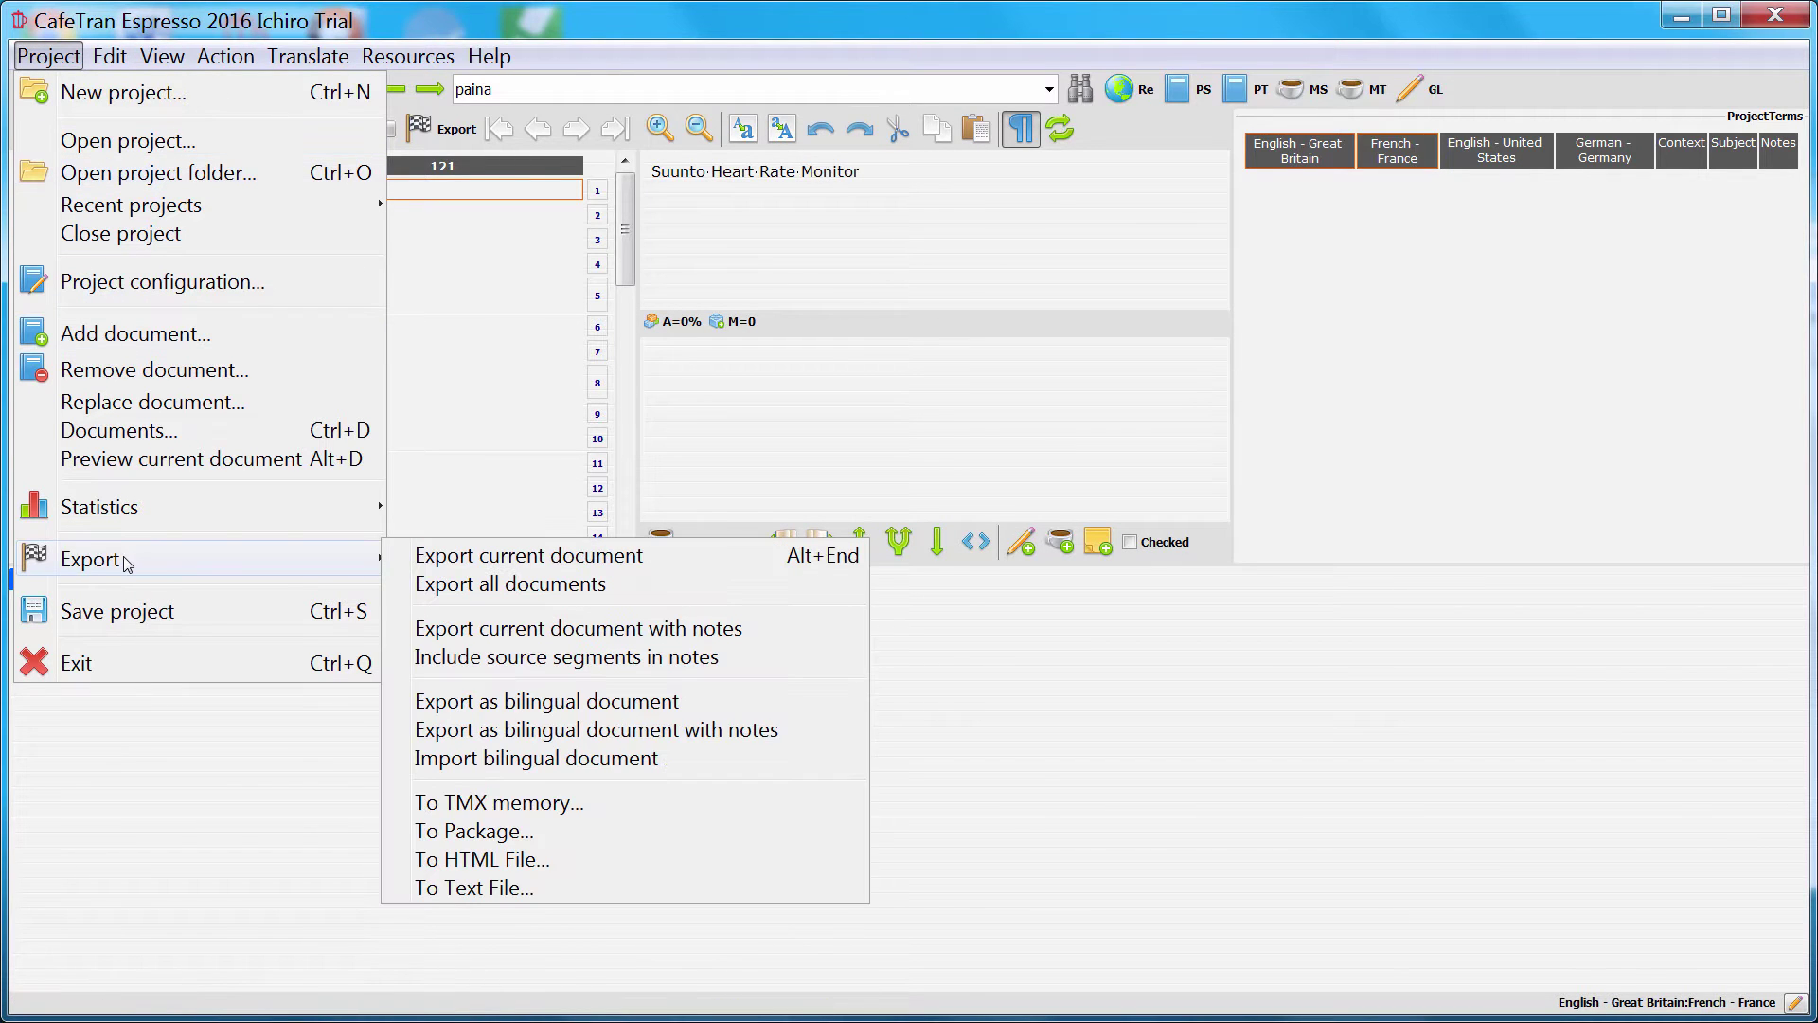
pyautogui.click(528, 710)
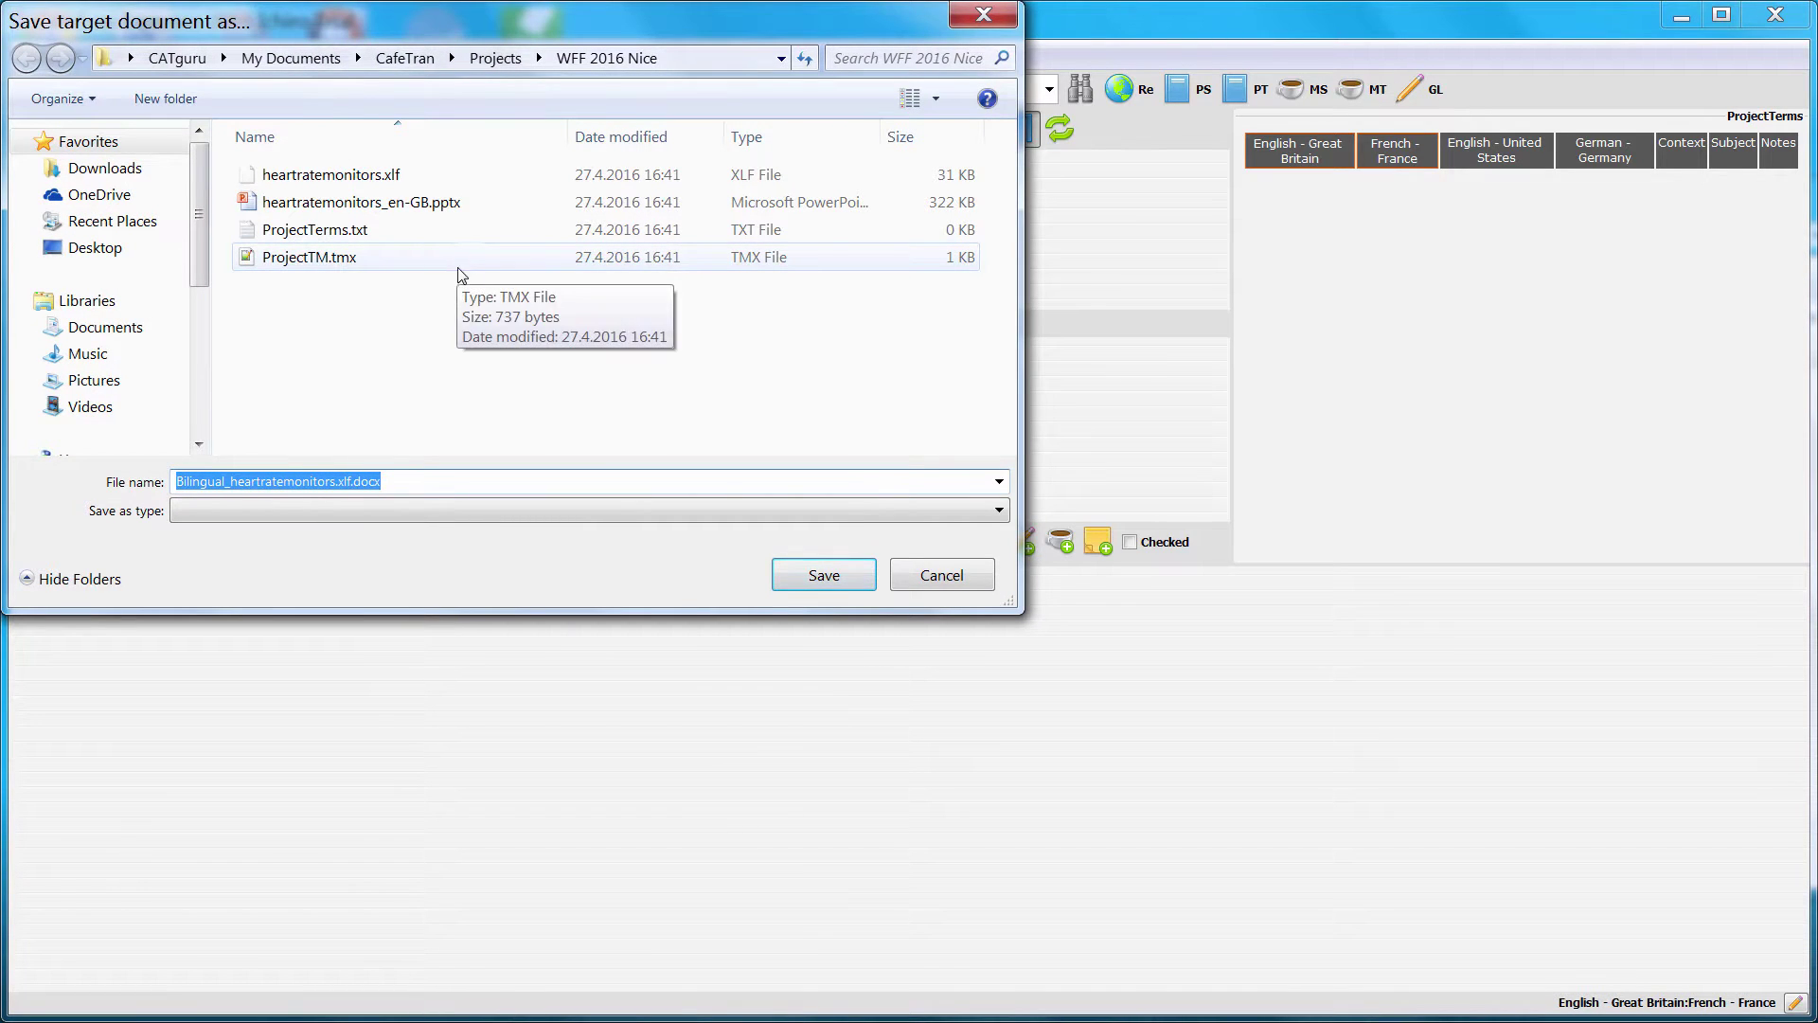
# - Save the bilingual DOCX into Desktop\WFF 2016 Nice\CafeTran
pyautogui.click(97, 250)
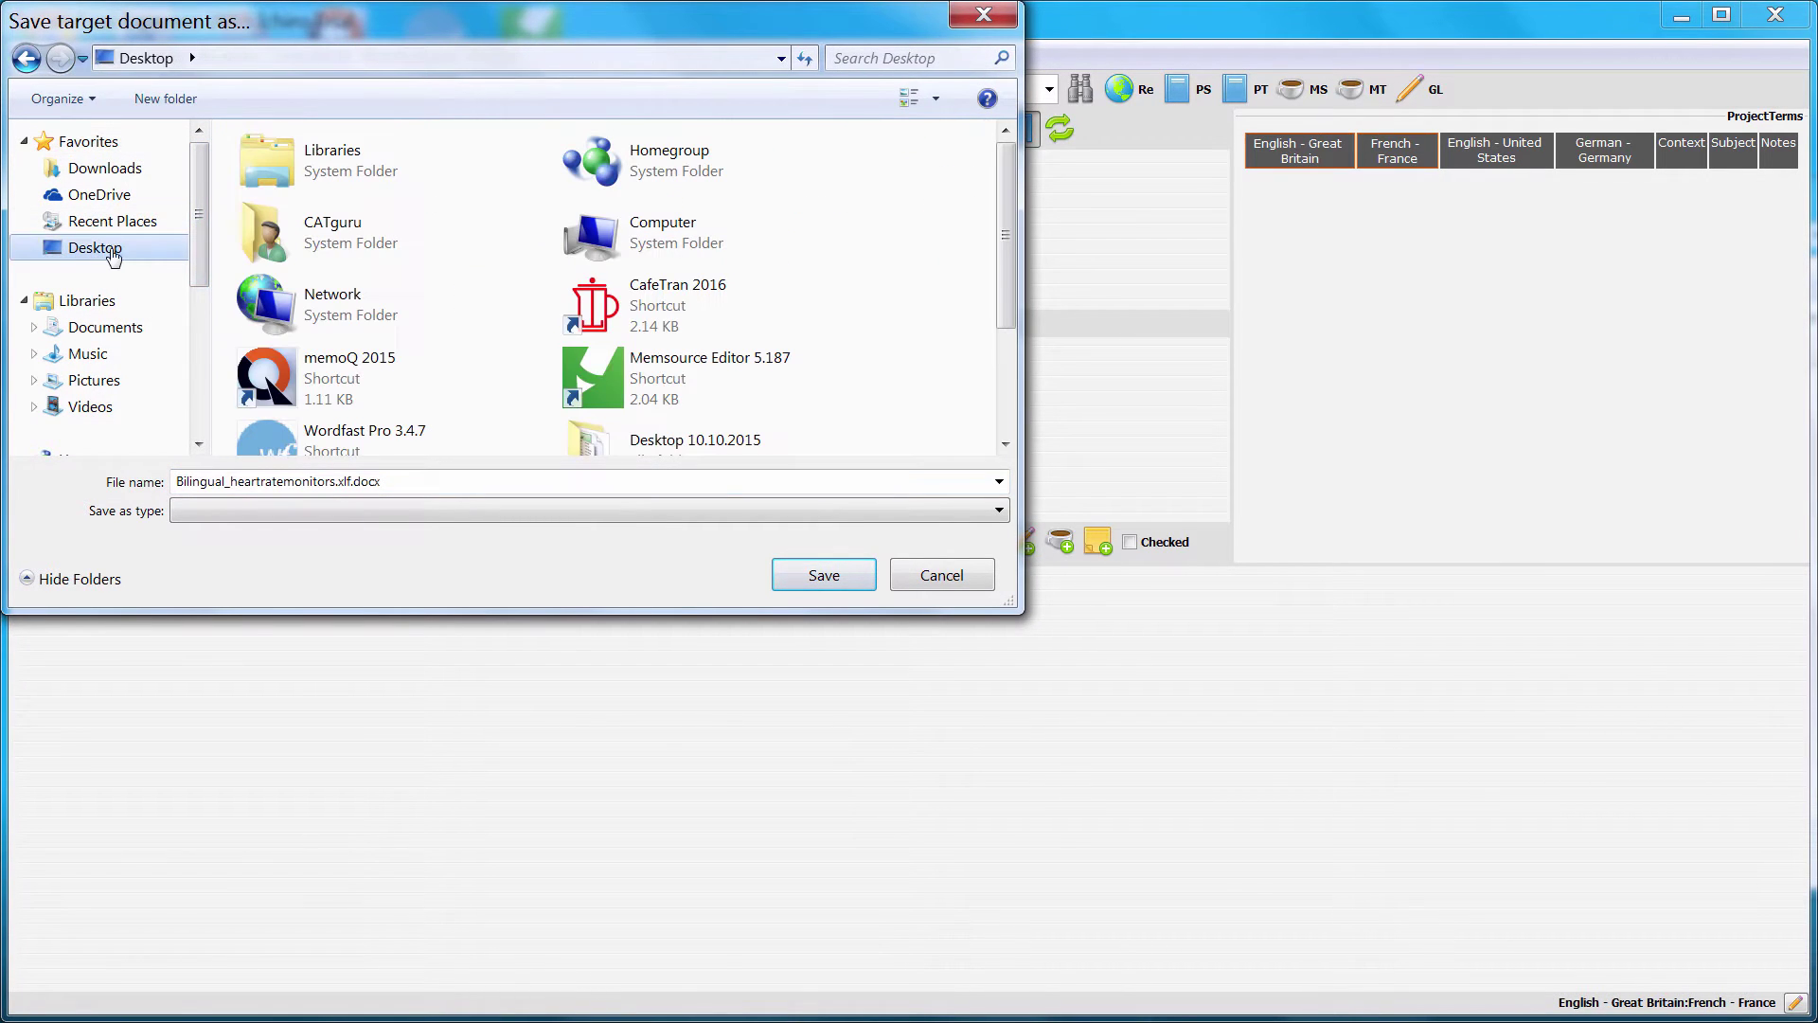
pyautogui.scroll(-3, 1003, 305)
pyautogui.doubleClick(300, 341)
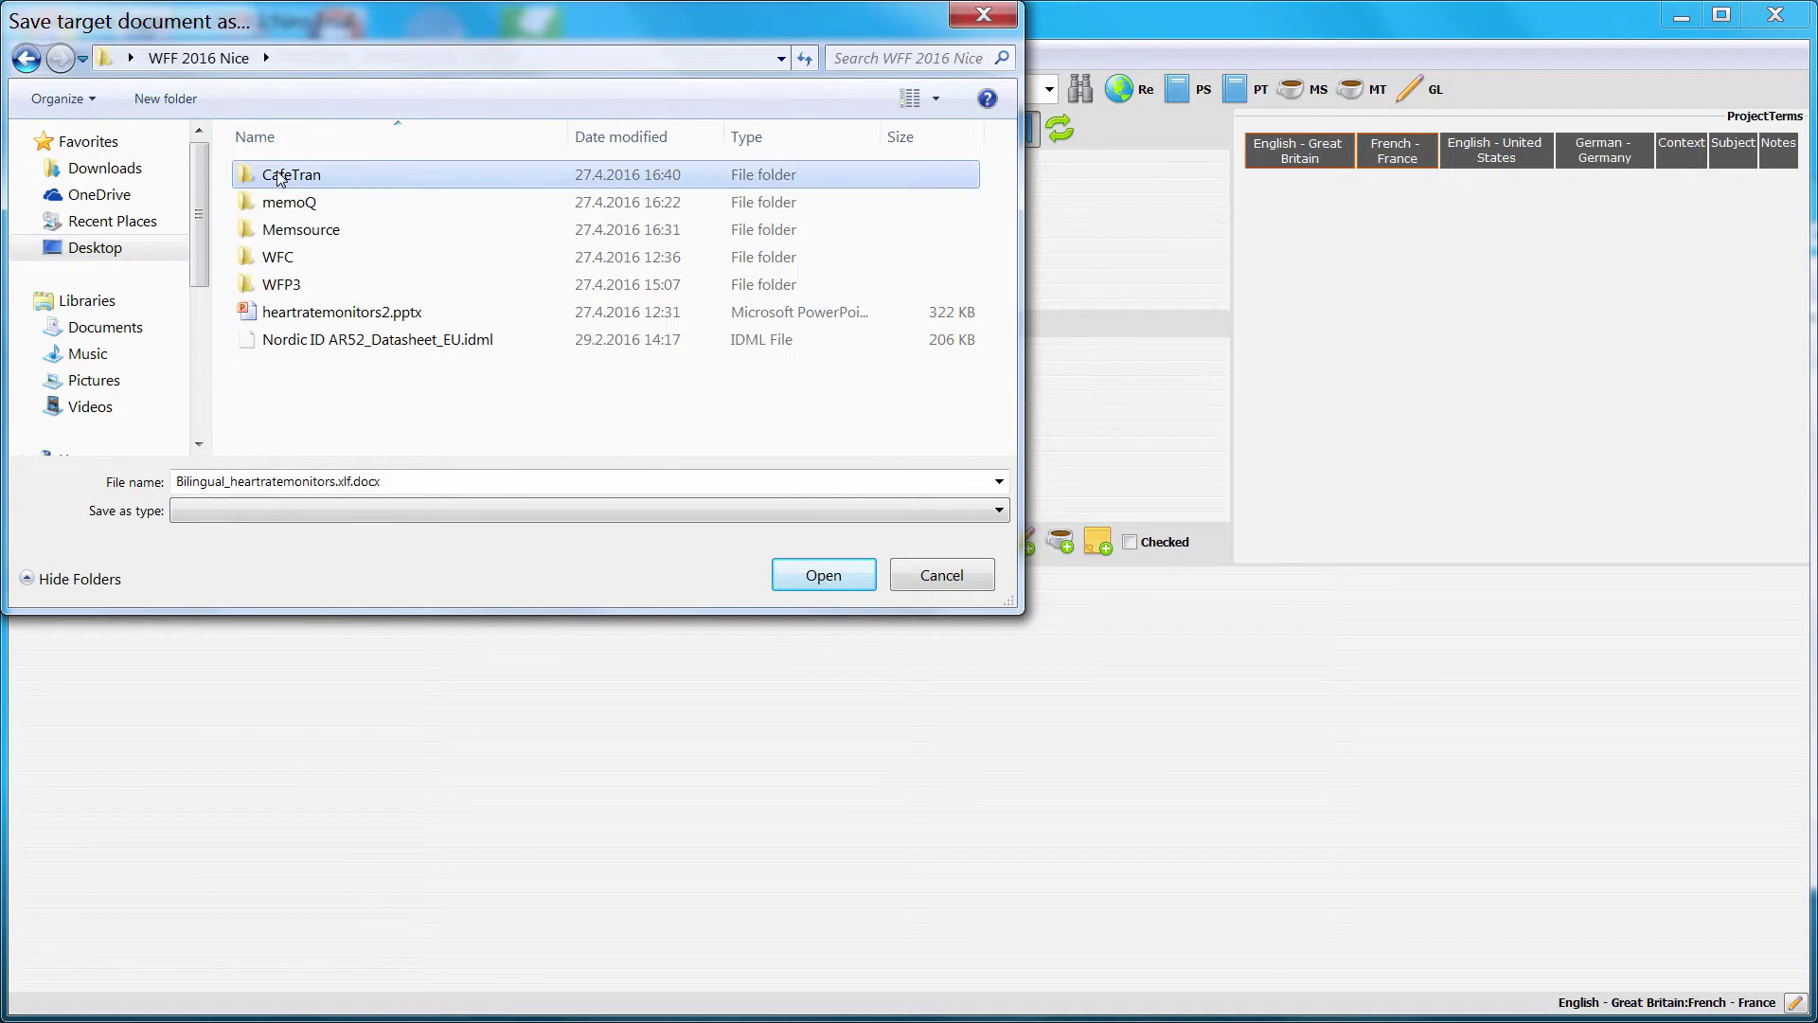
pyautogui.doubleClick(282, 176)
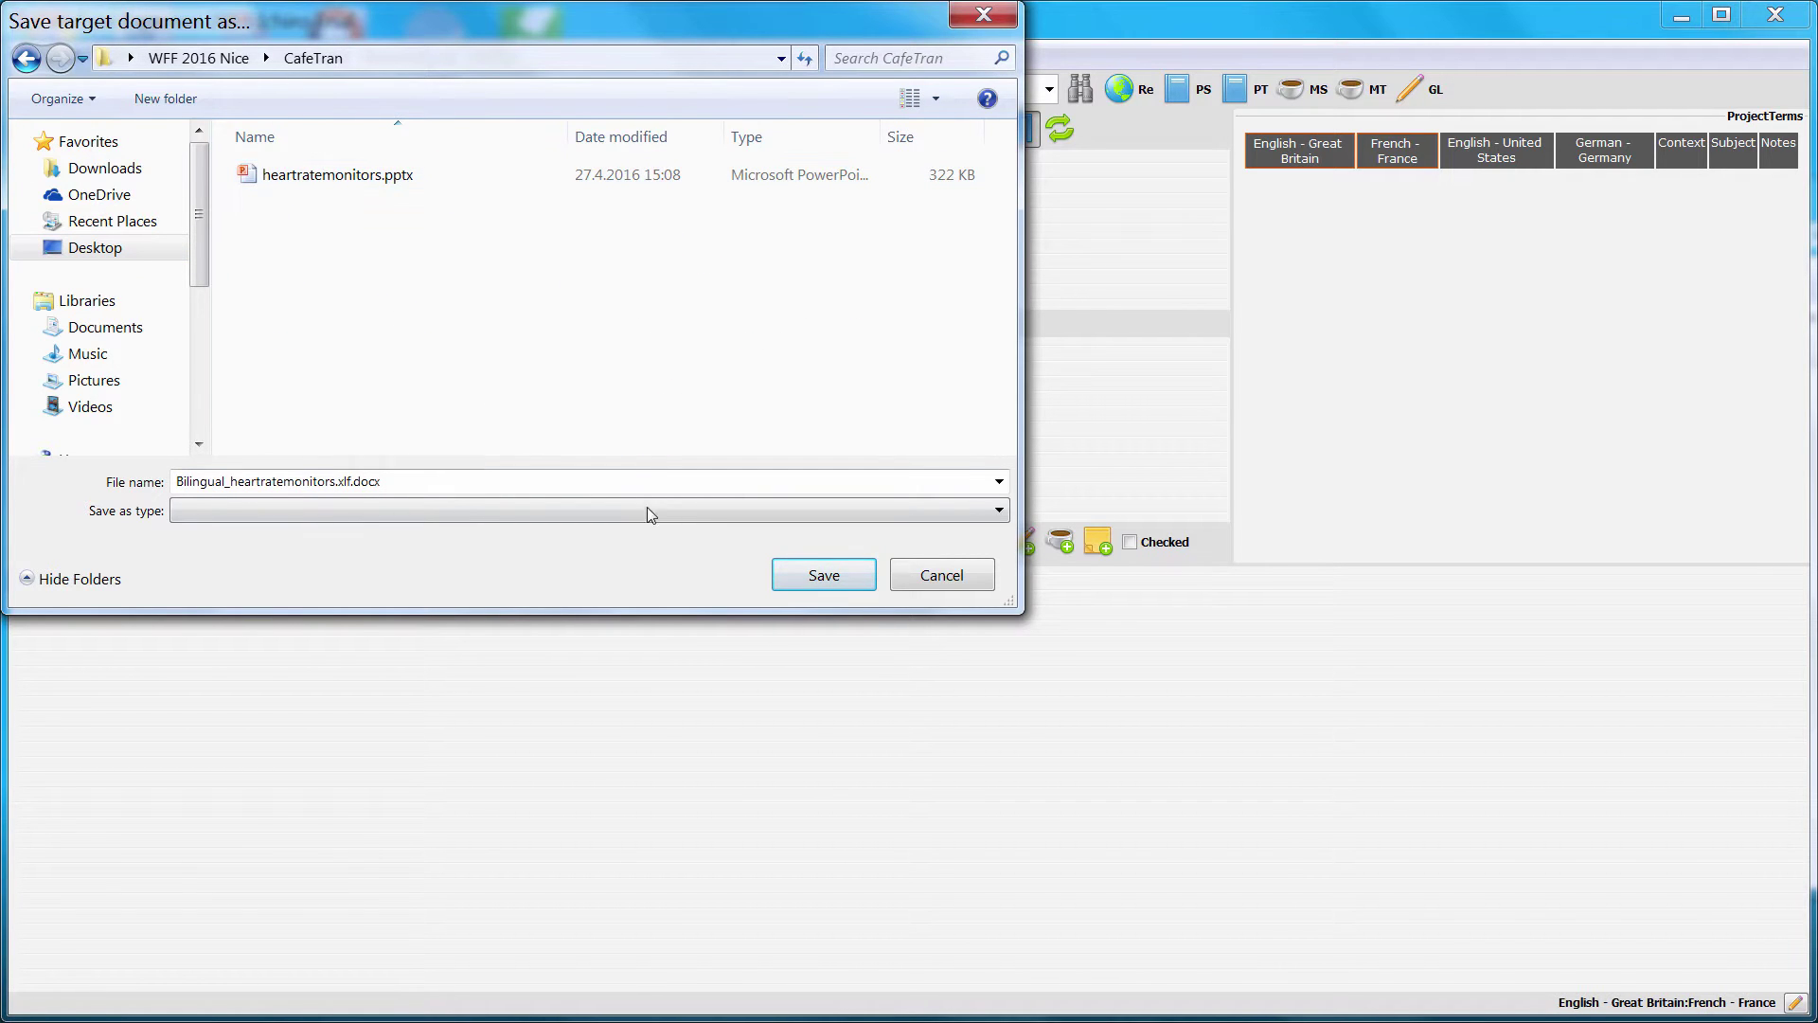
pyautogui.click(801, 573)
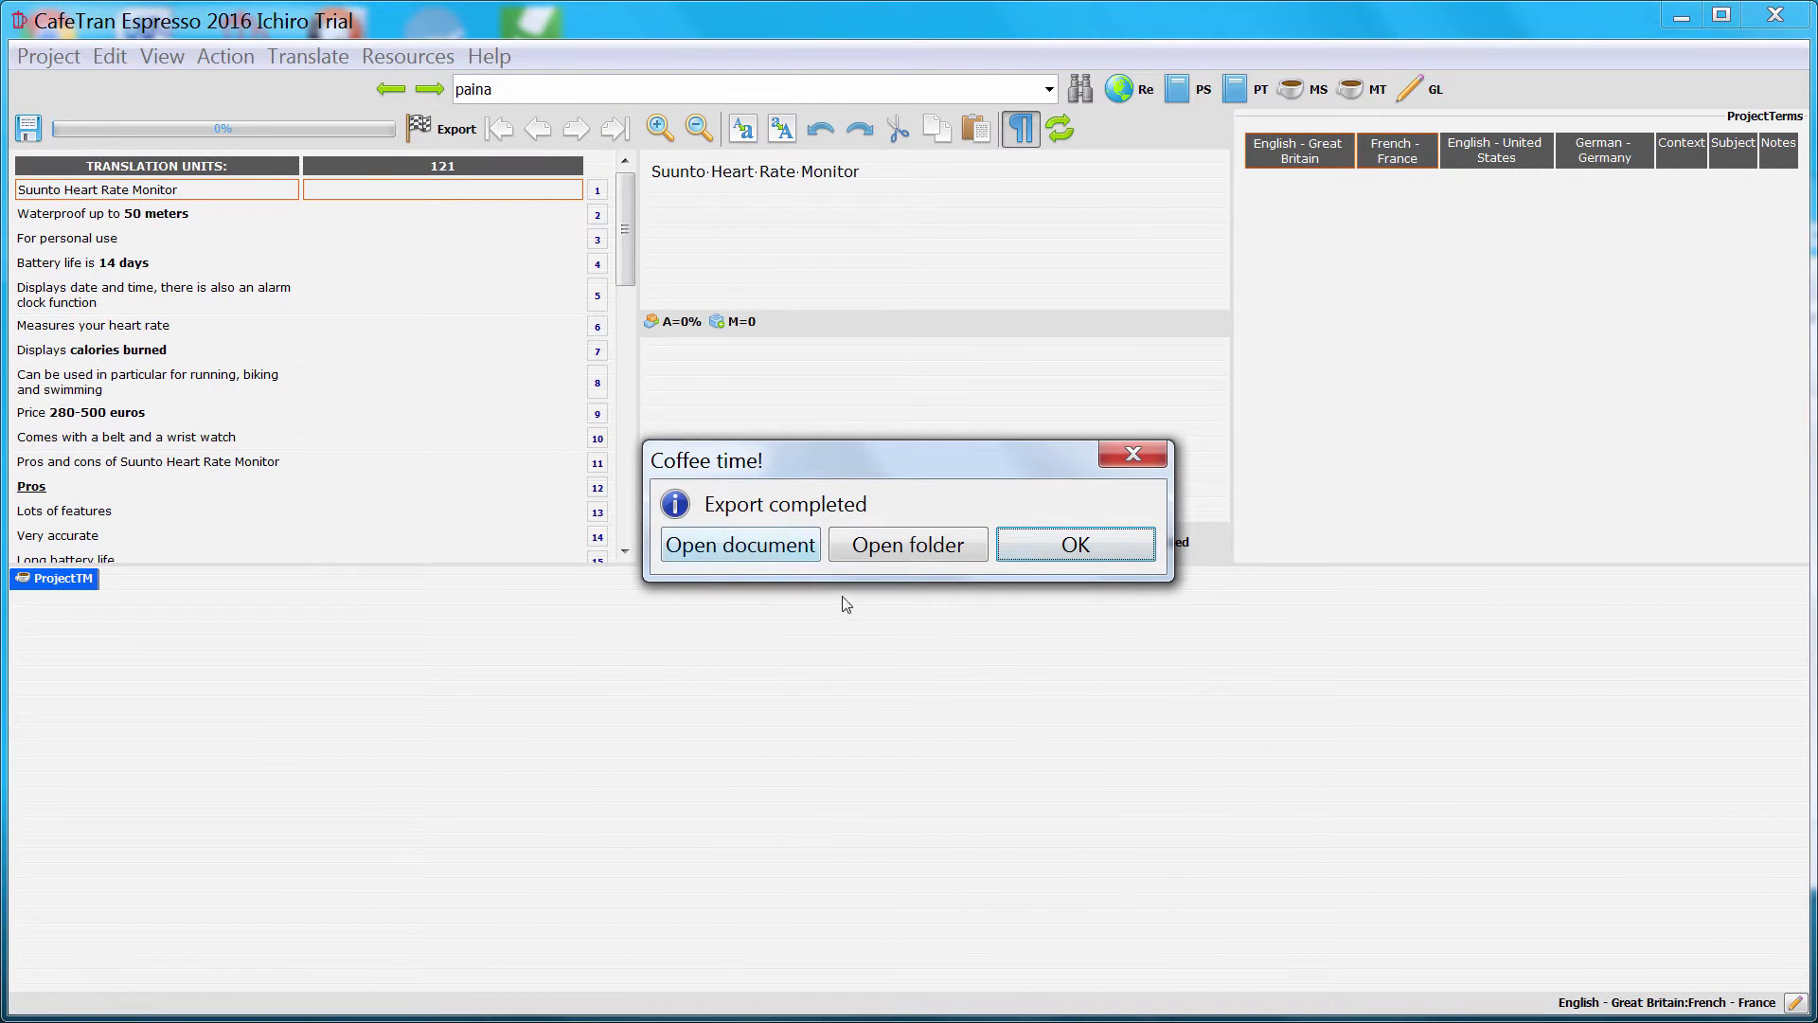
# - Open the bilingual DOCX in Word and move its header row above the table
pyautogui.click(752, 552)
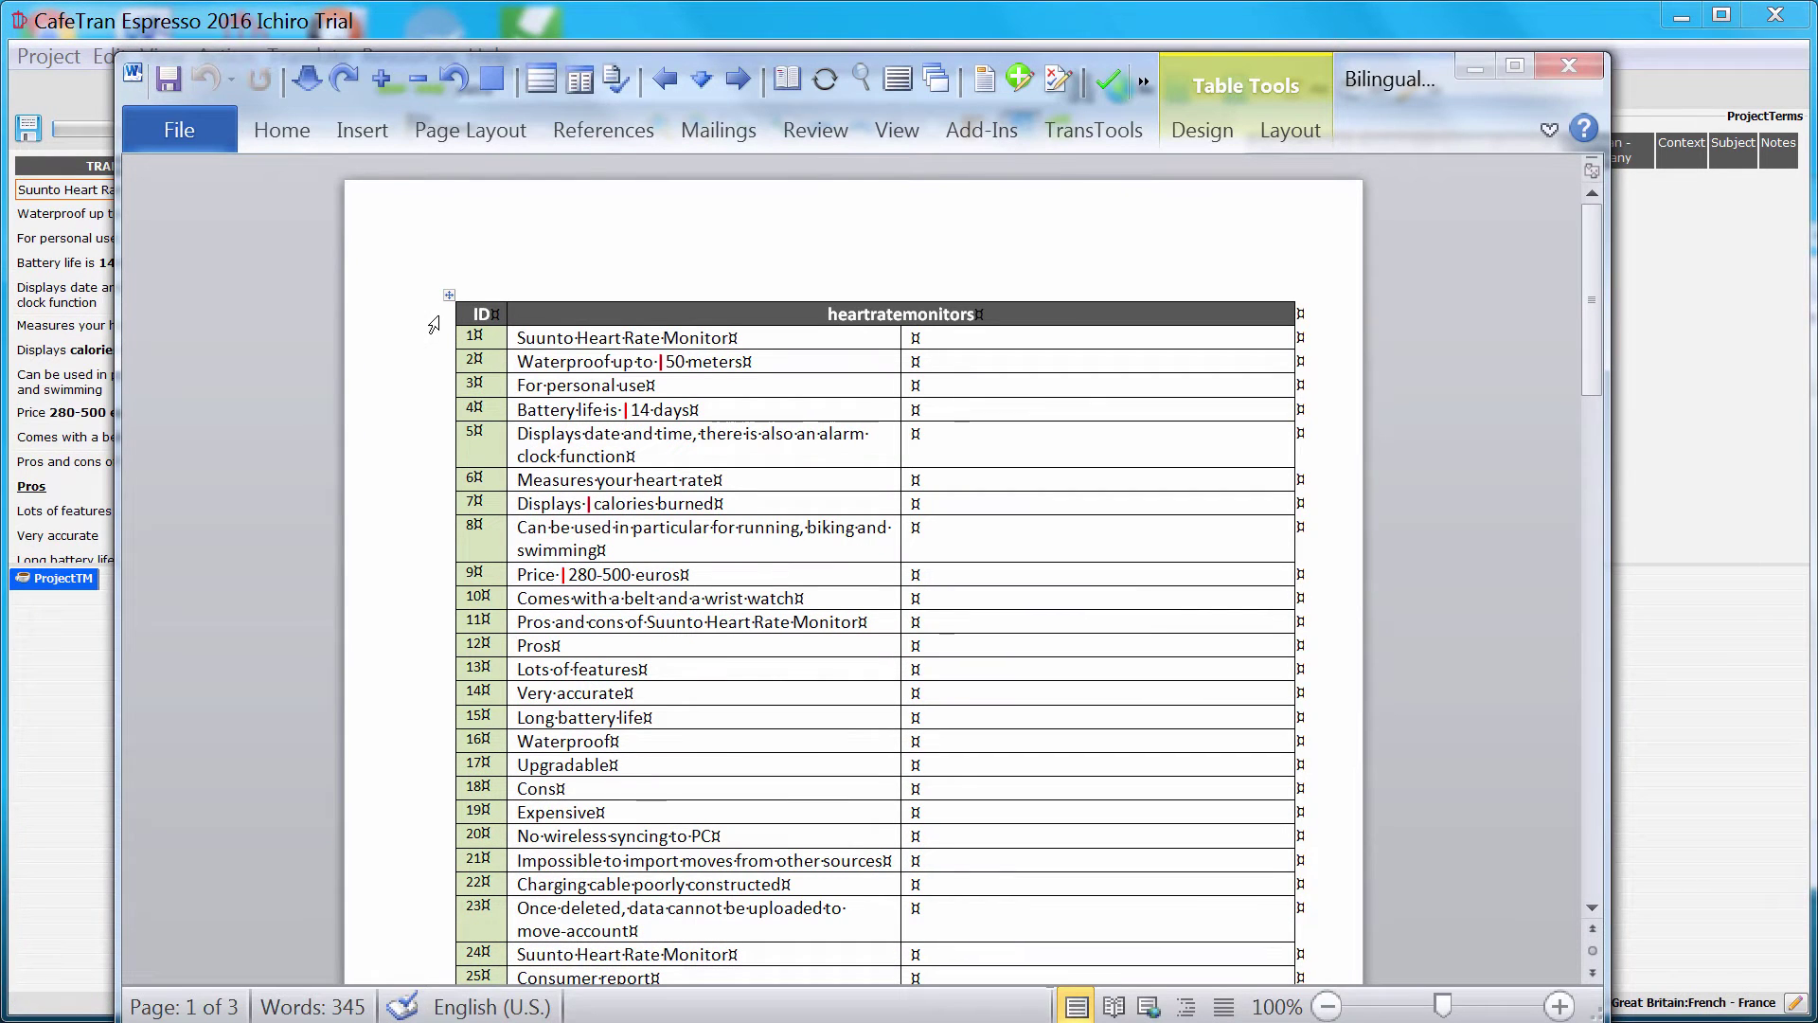
pyautogui.click(433, 314)
pyautogui.rightClick(561, 310)
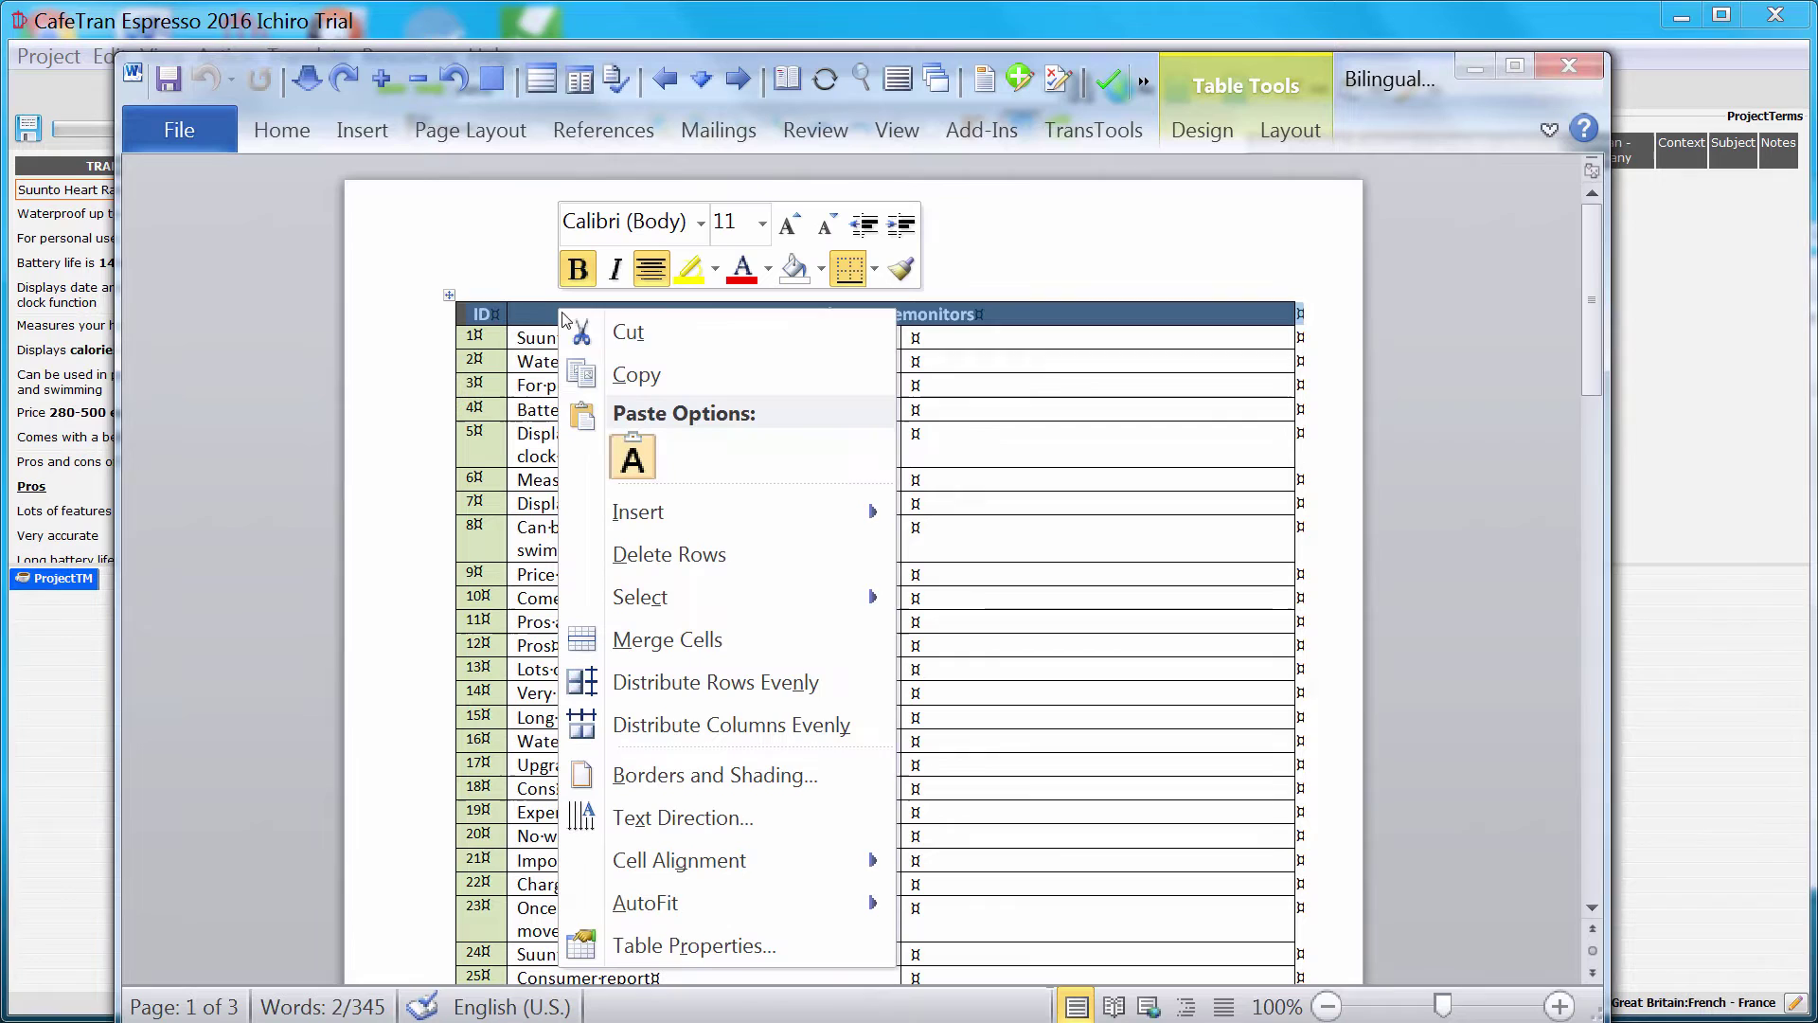
pyautogui.click(617, 335)
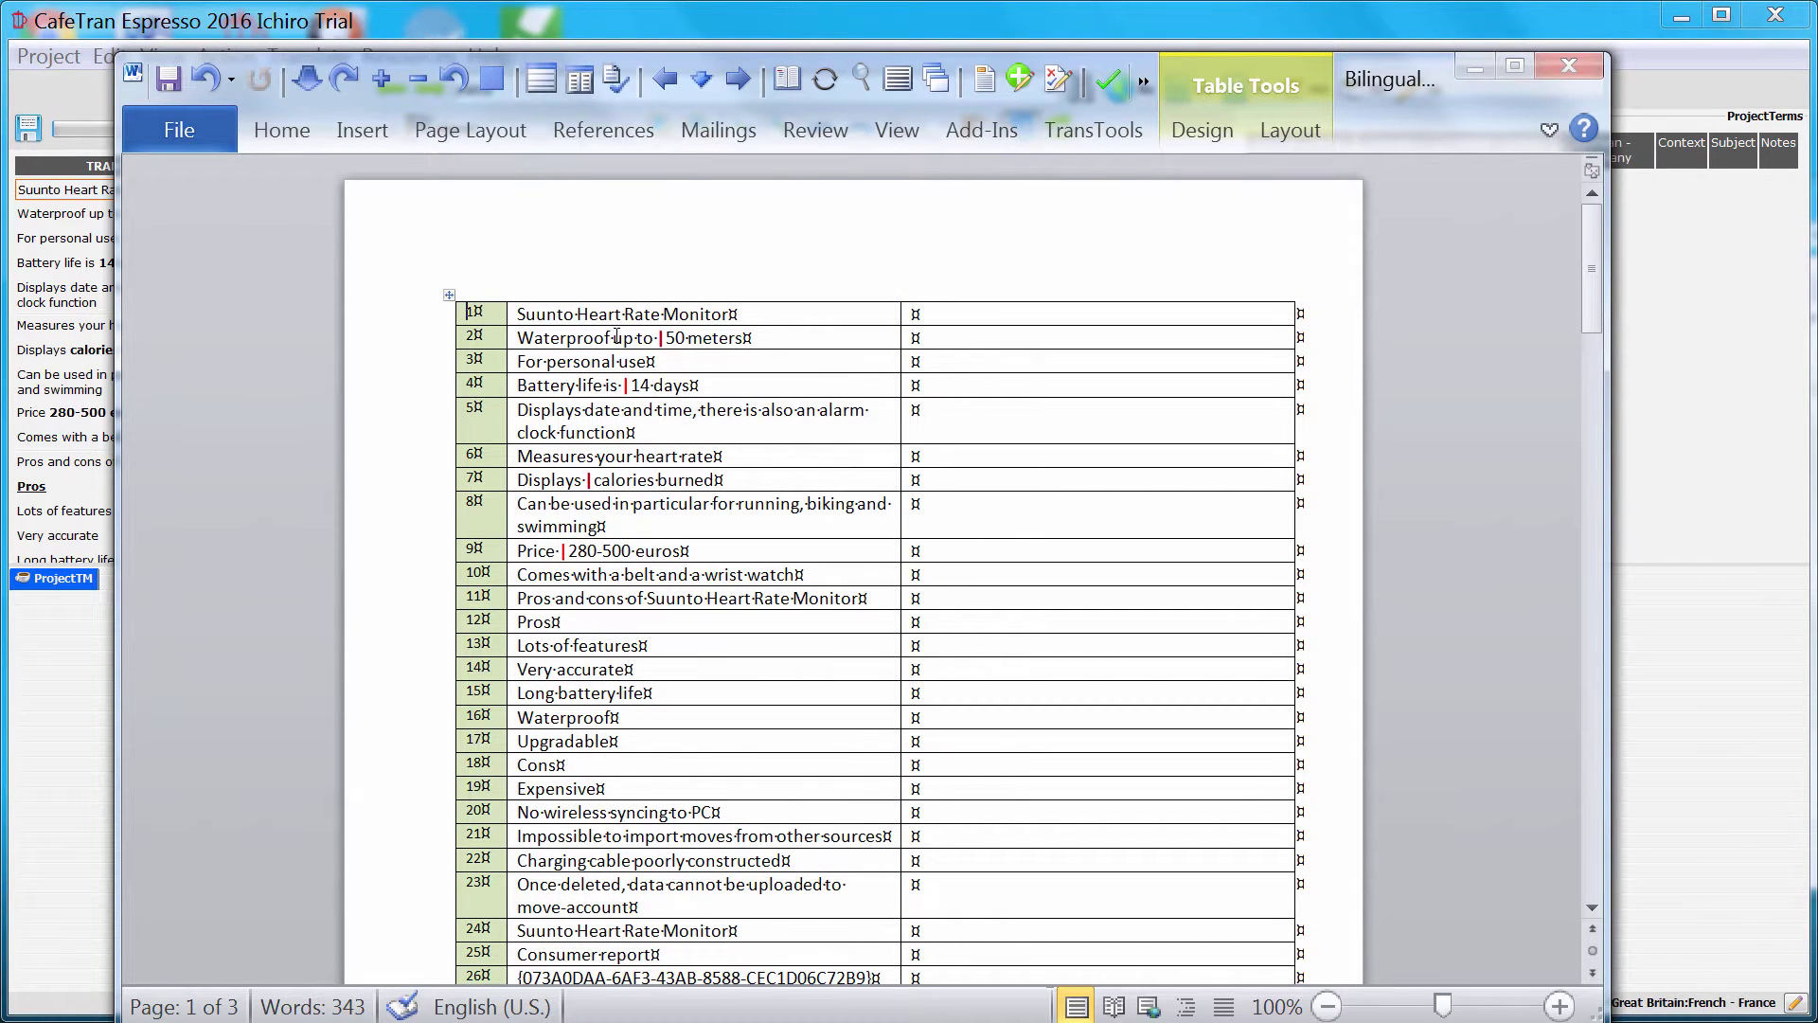
pyautogui.press('Return')
pyautogui.press('Return')
pyautogui.write('ID\theartratemonitors')
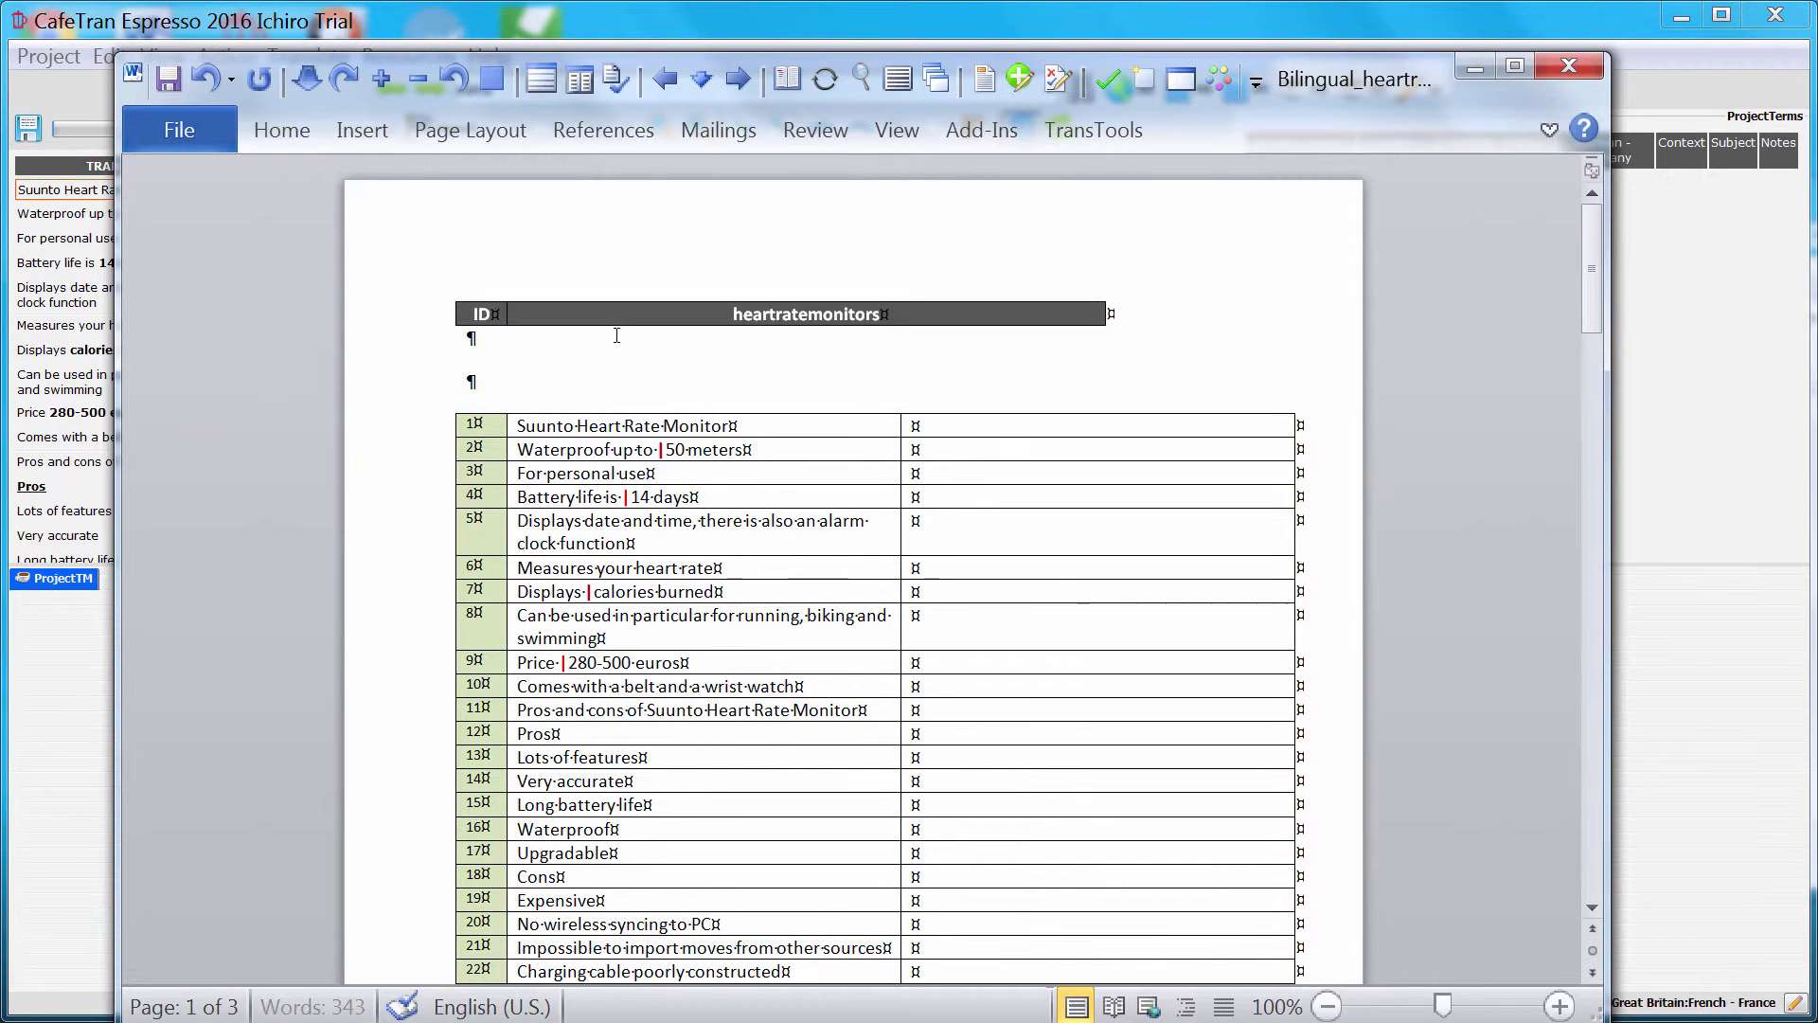
pyautogui.press('Delete')
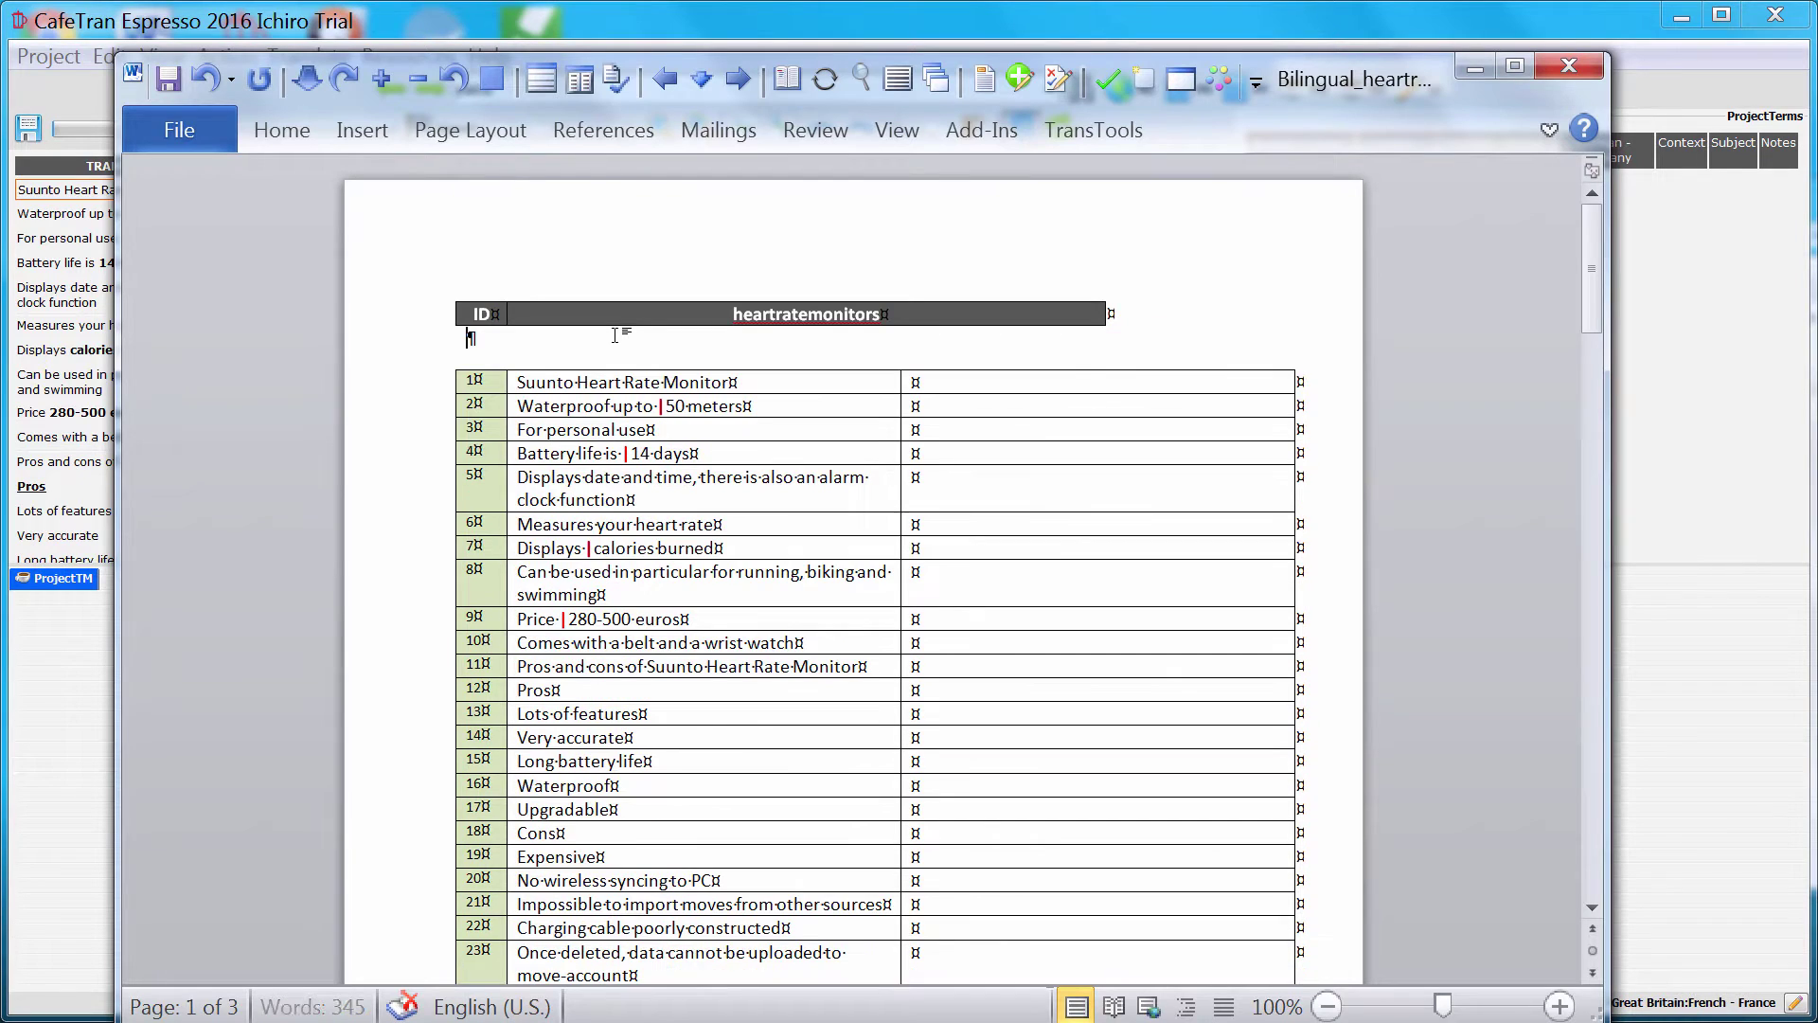
# - Delete the empty third column and copy the English source column
pyautogui.click(1069, 366)
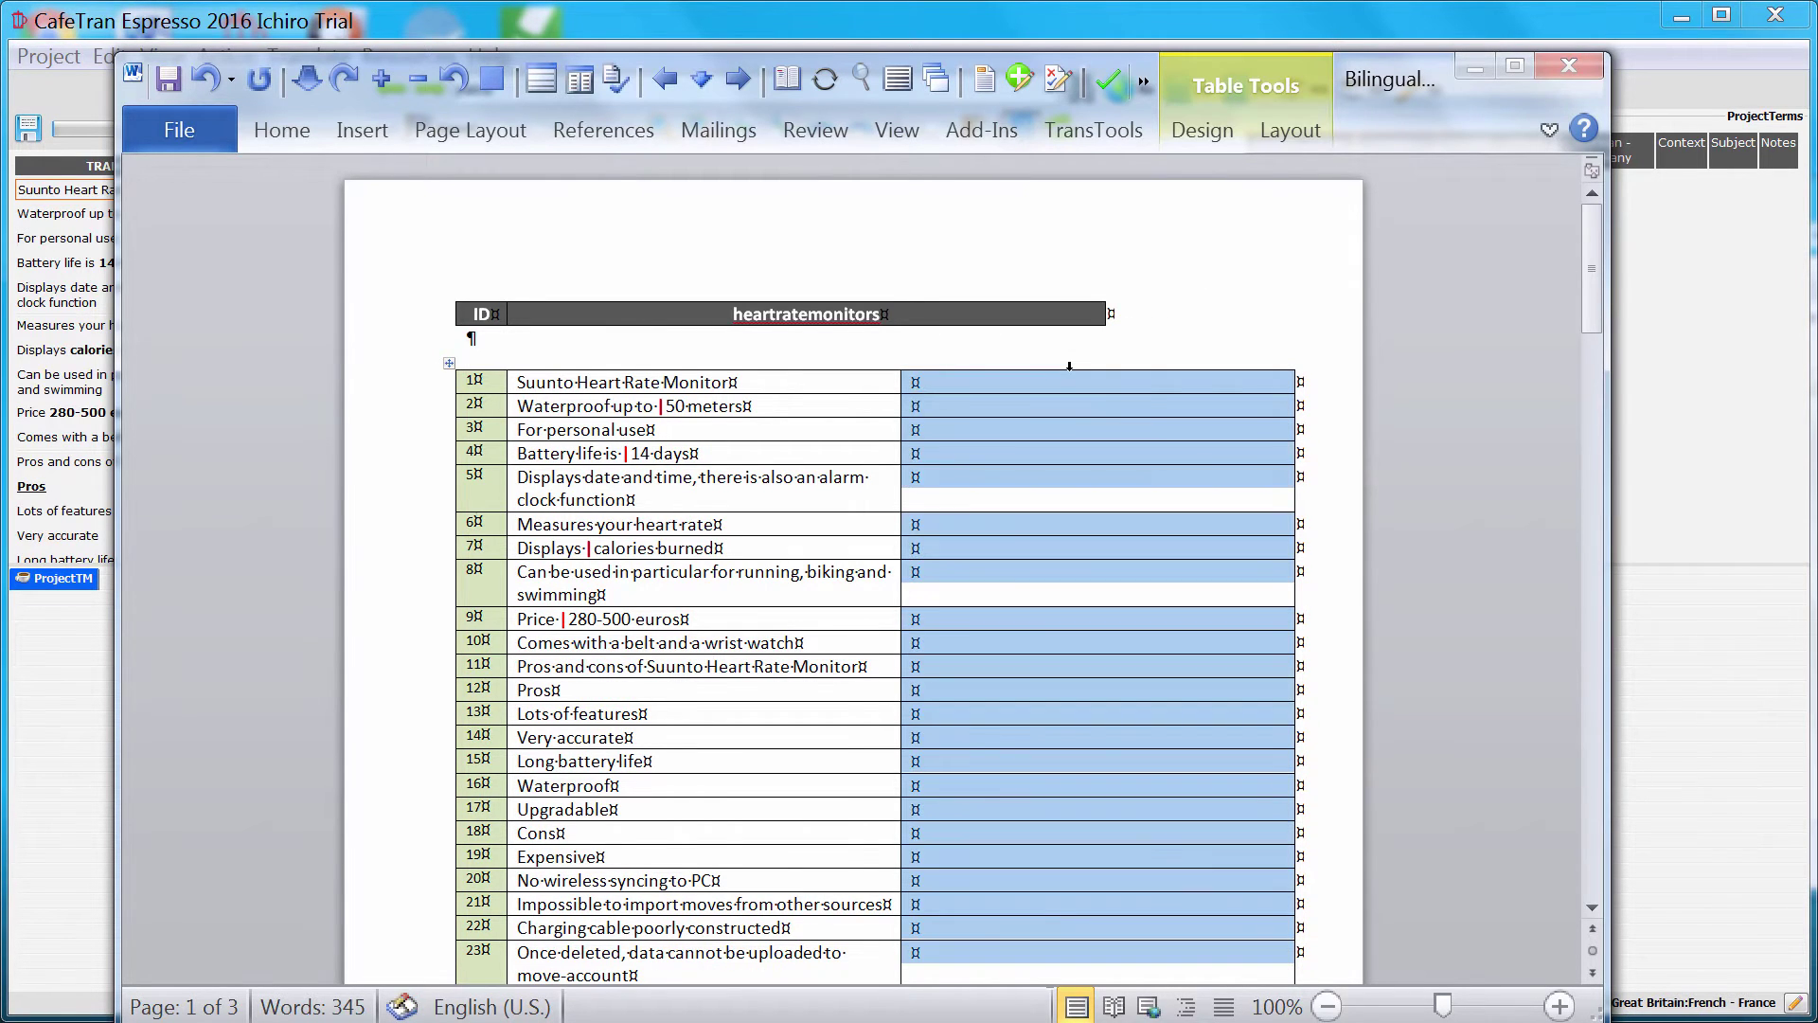
pyautogui.press('BackSpace')
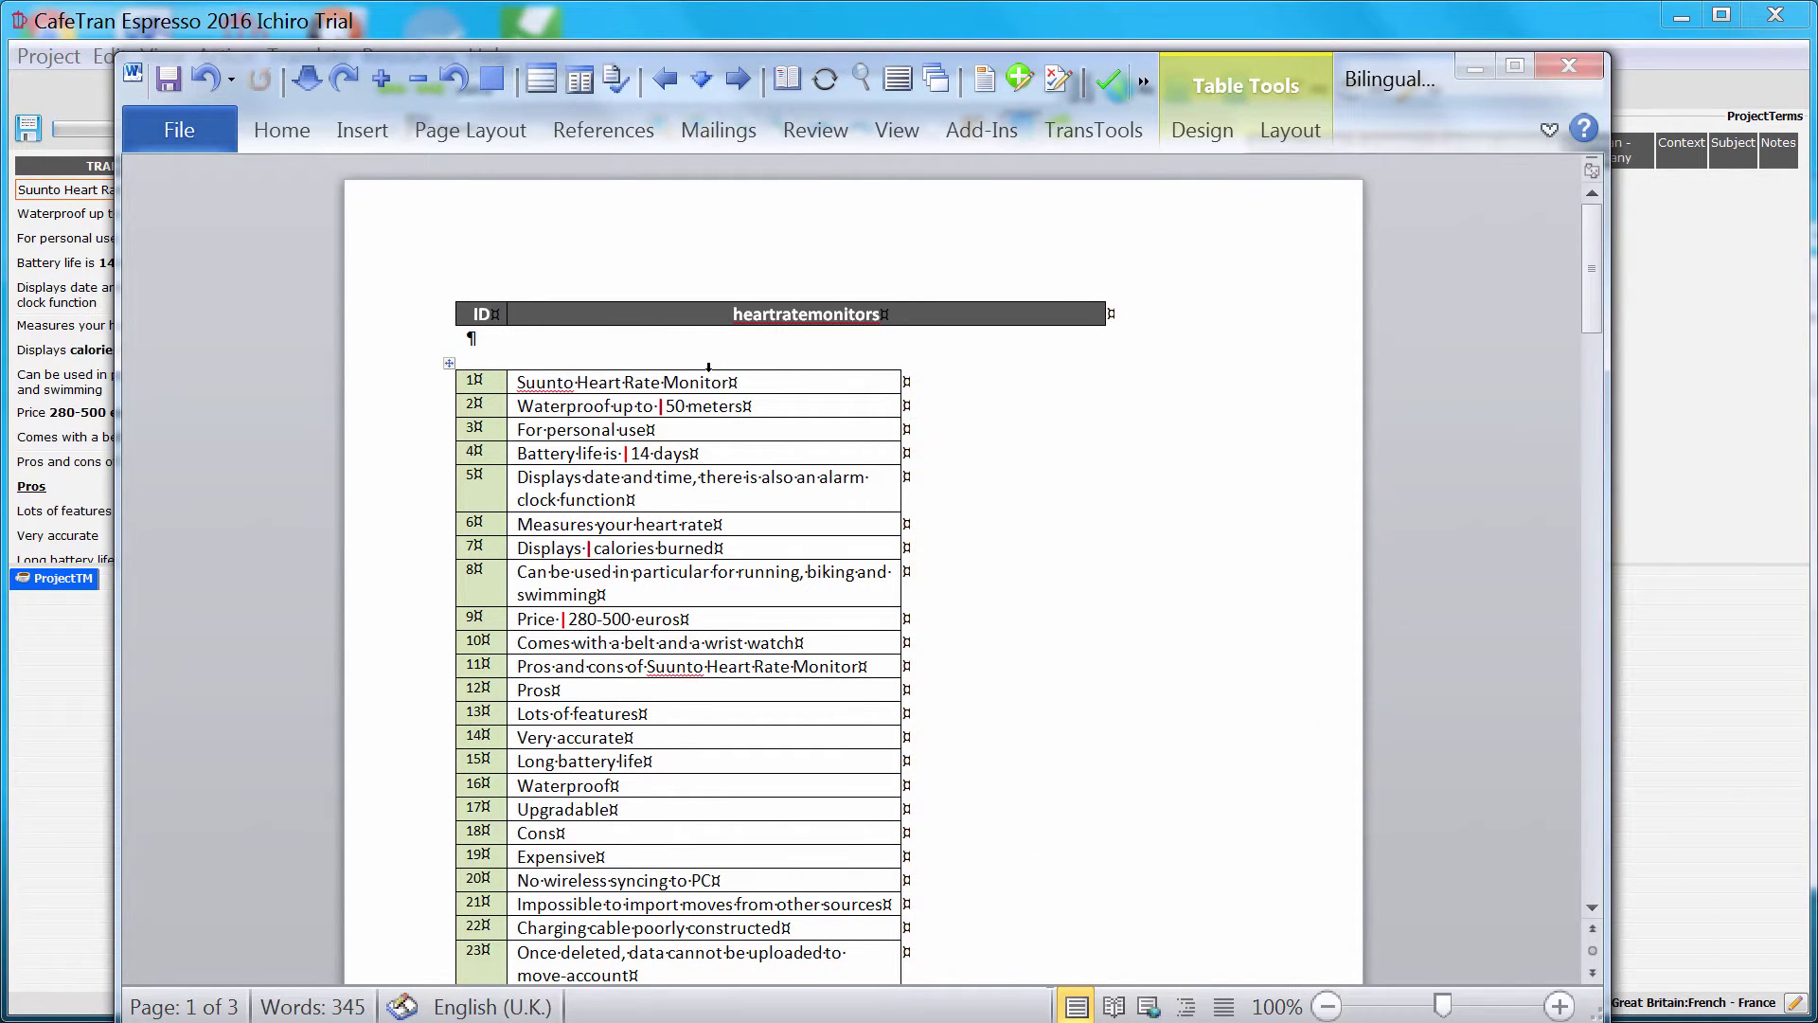
pyautogui.click(707, 367)
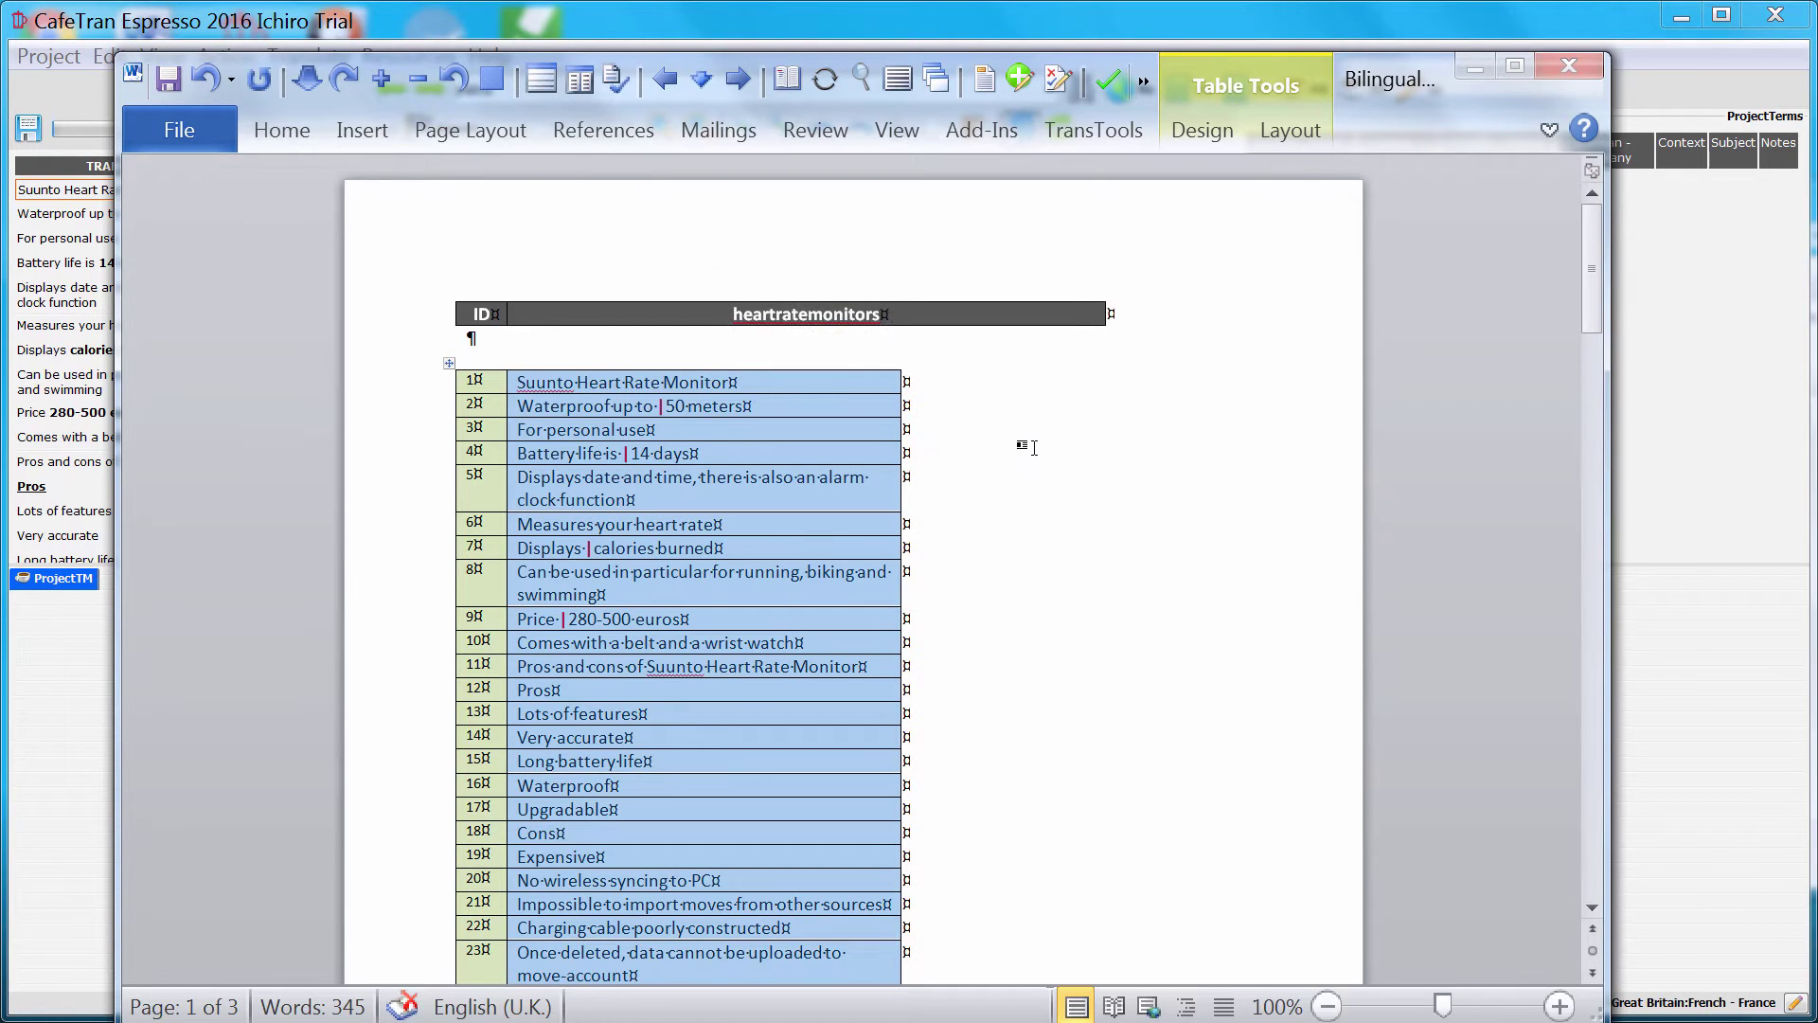
pyautogui.rightClick(764, 456)
pyautogui.click(855, 511)
# - Paste the English column into a new document and convert the table to paragraph-separated text
pyautogui.hotkey('ctrl', 'n')
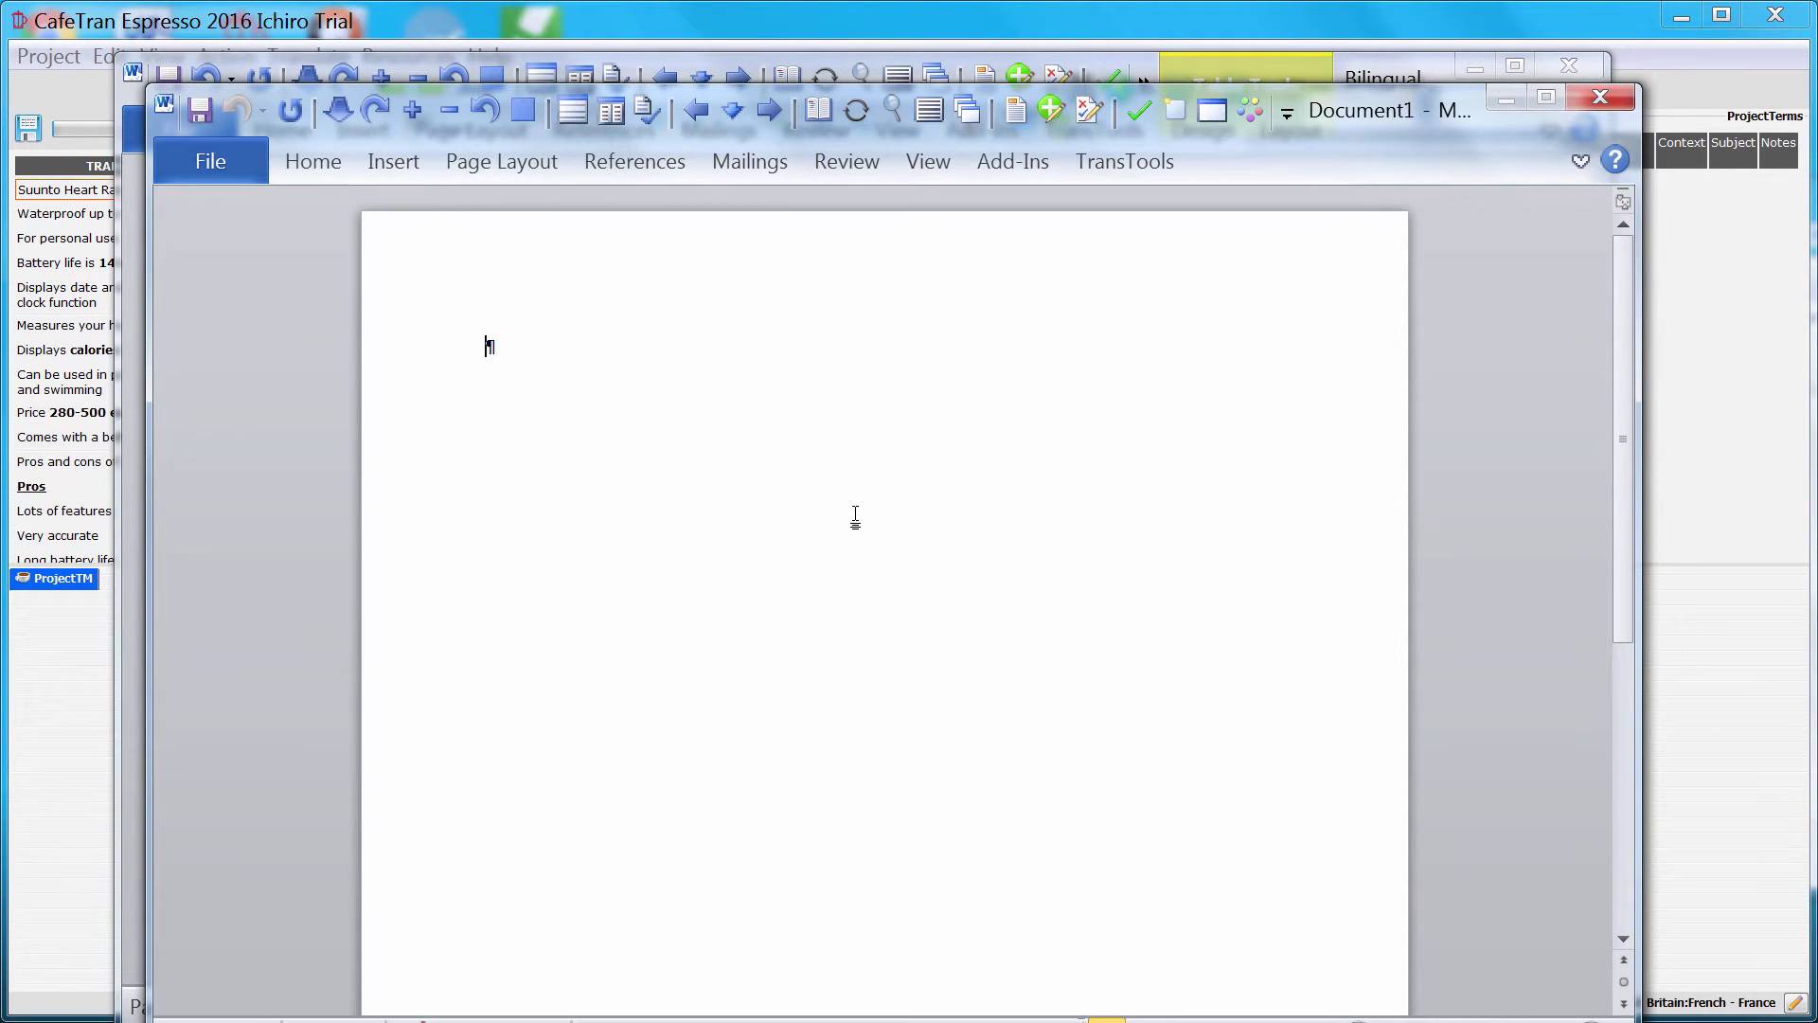
pyautogui.hotkey('ctrl', 'v')
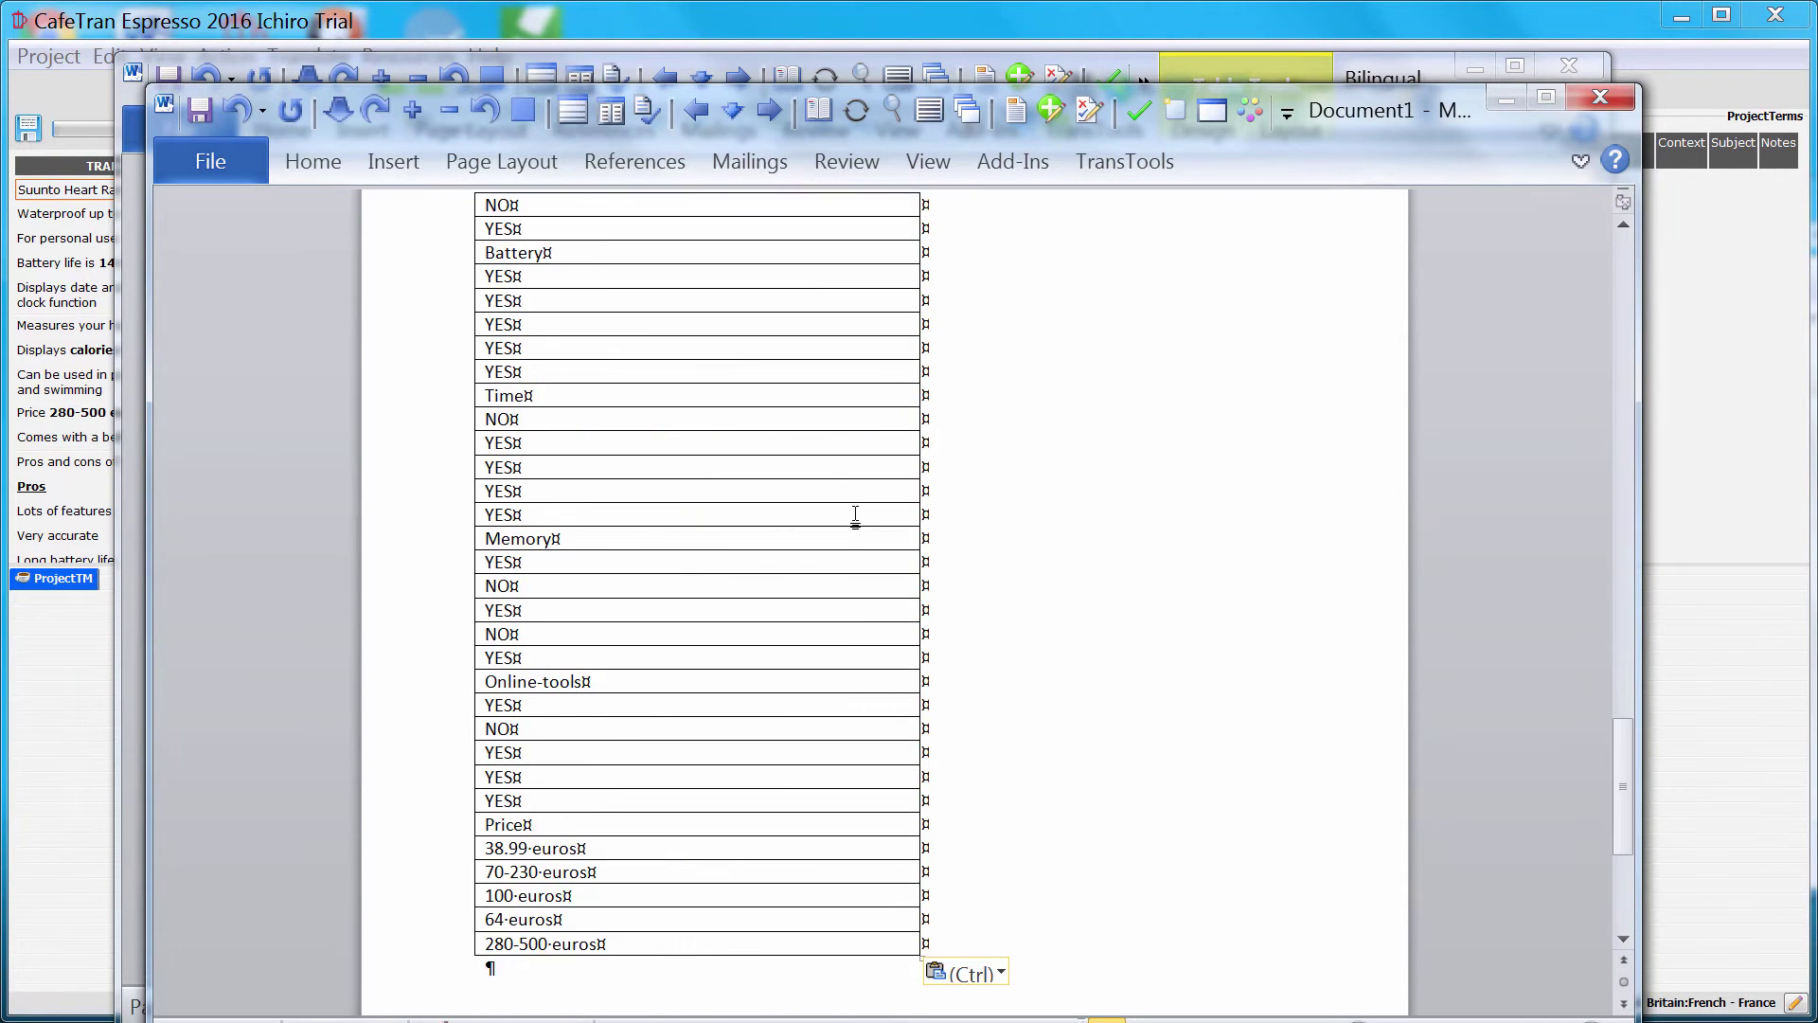
pyautogui.hotkey('ctrl', 'Home')
pyautogui.click(468, 327)
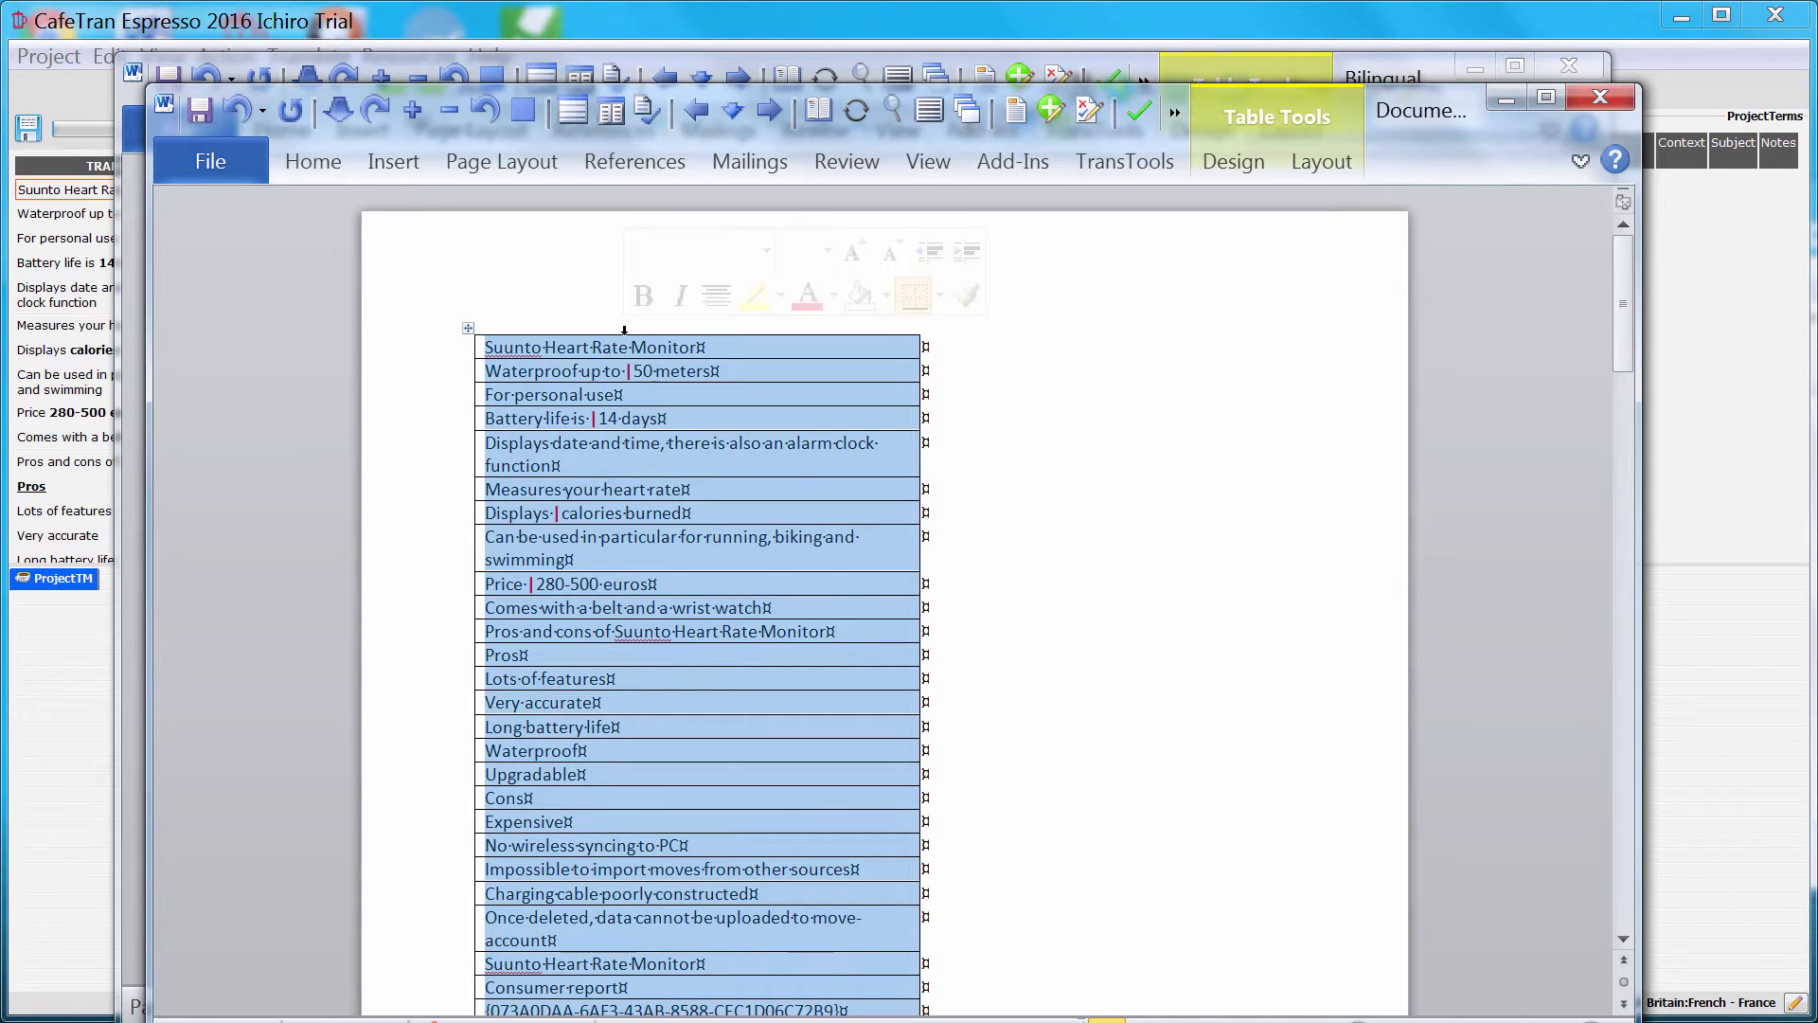
pyautogui.click(1330, 166)
pyautogui.click(1481, 248)
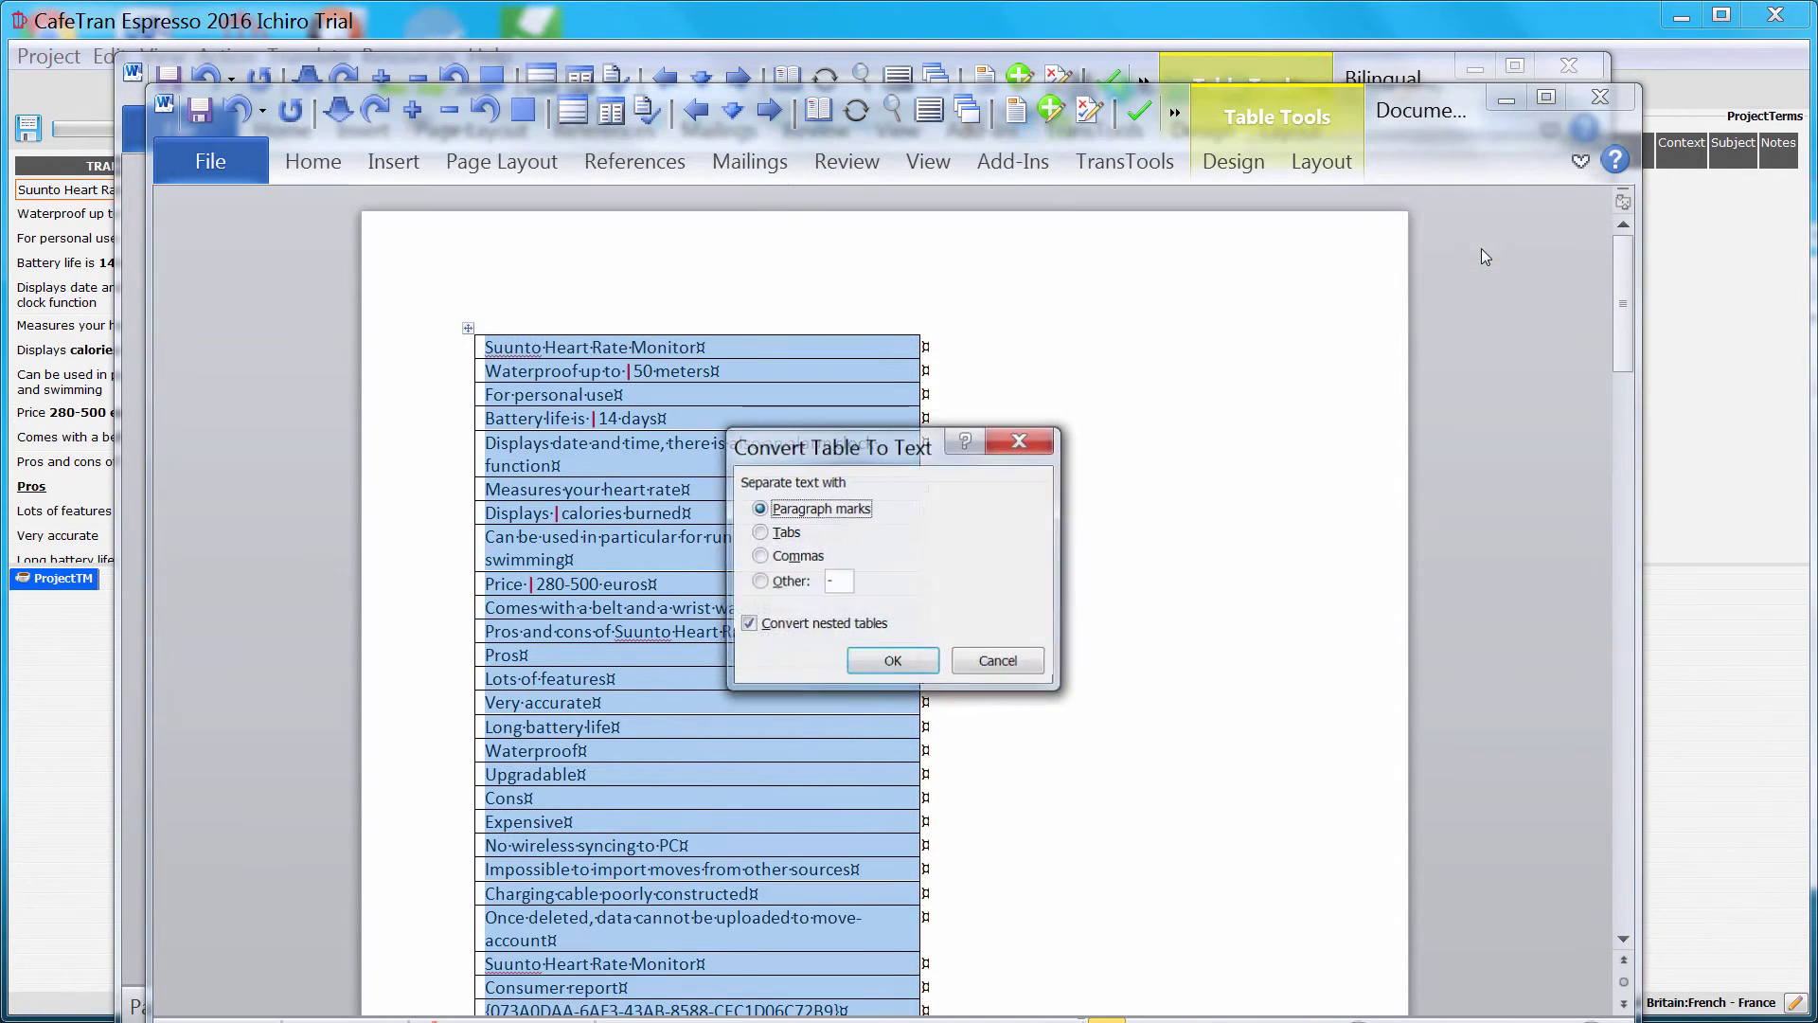
pyautogui.click(914, 660)
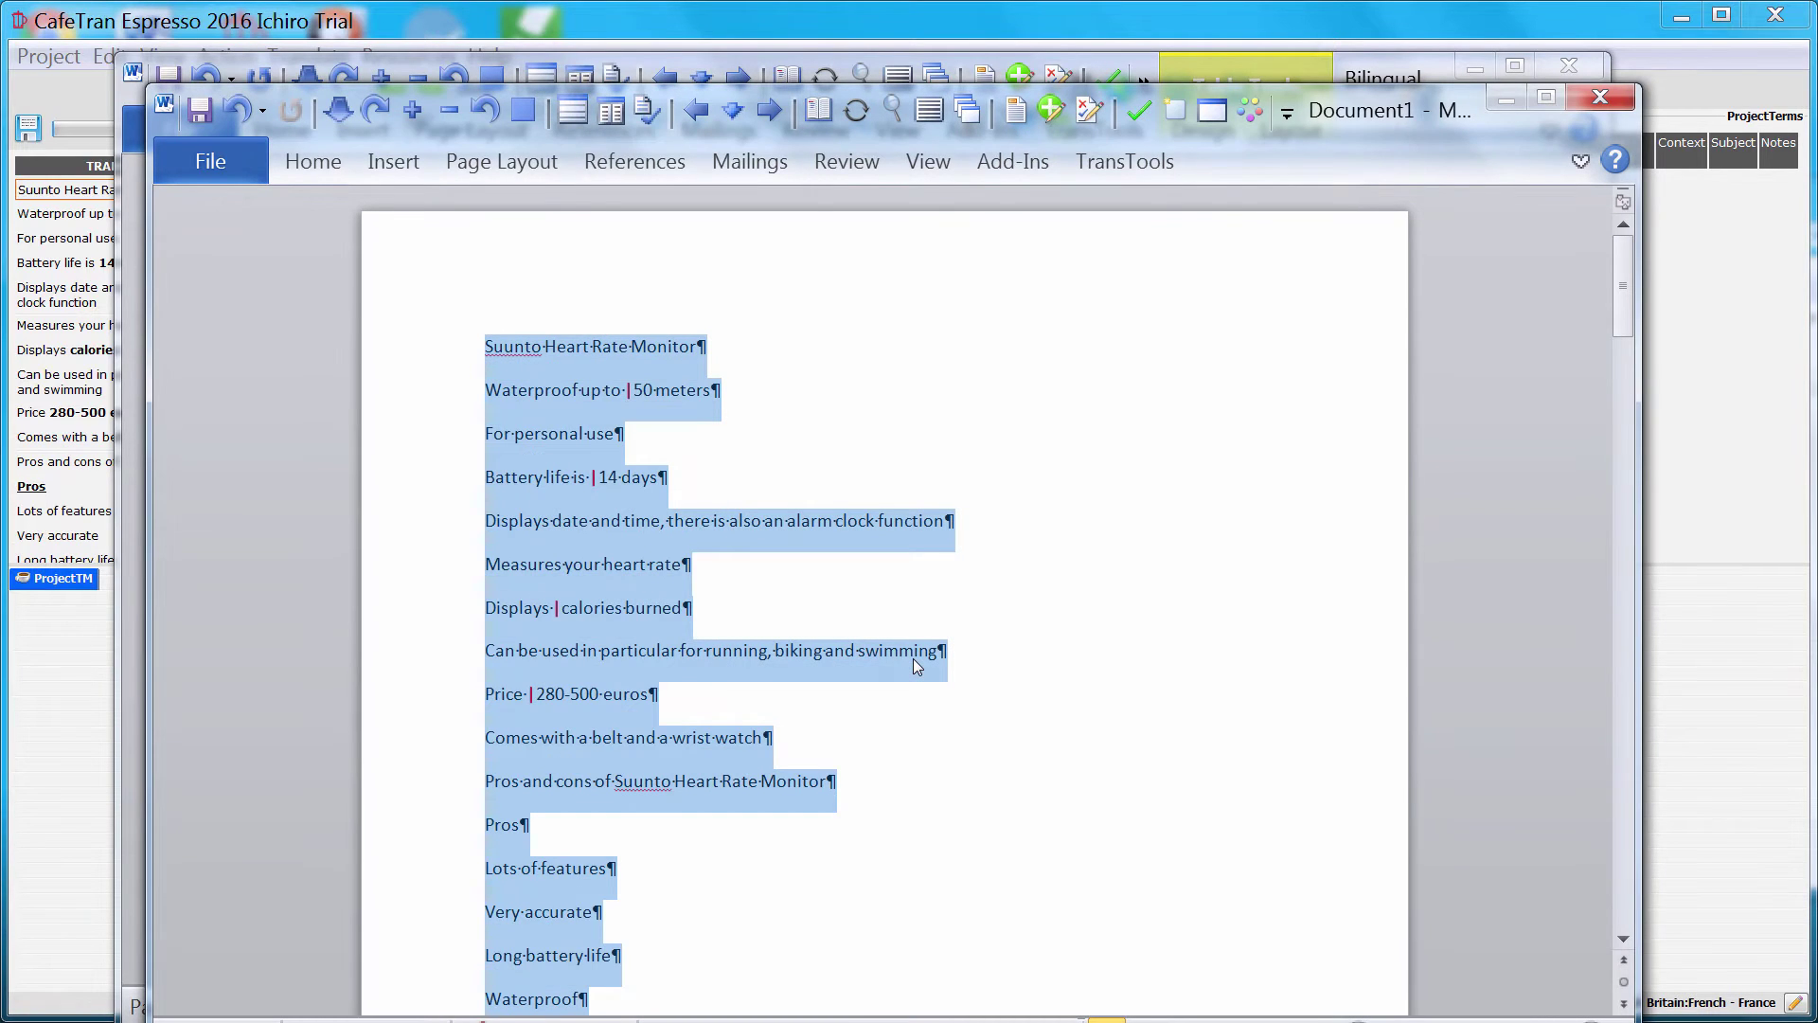
# - Save the list as 'Bilingual_heartratemonitors.xlf_' in the CafeTran folder and accept Wordfast's Normal view
pyautogui.click(1174, 387)
pyautogui.press('F12')
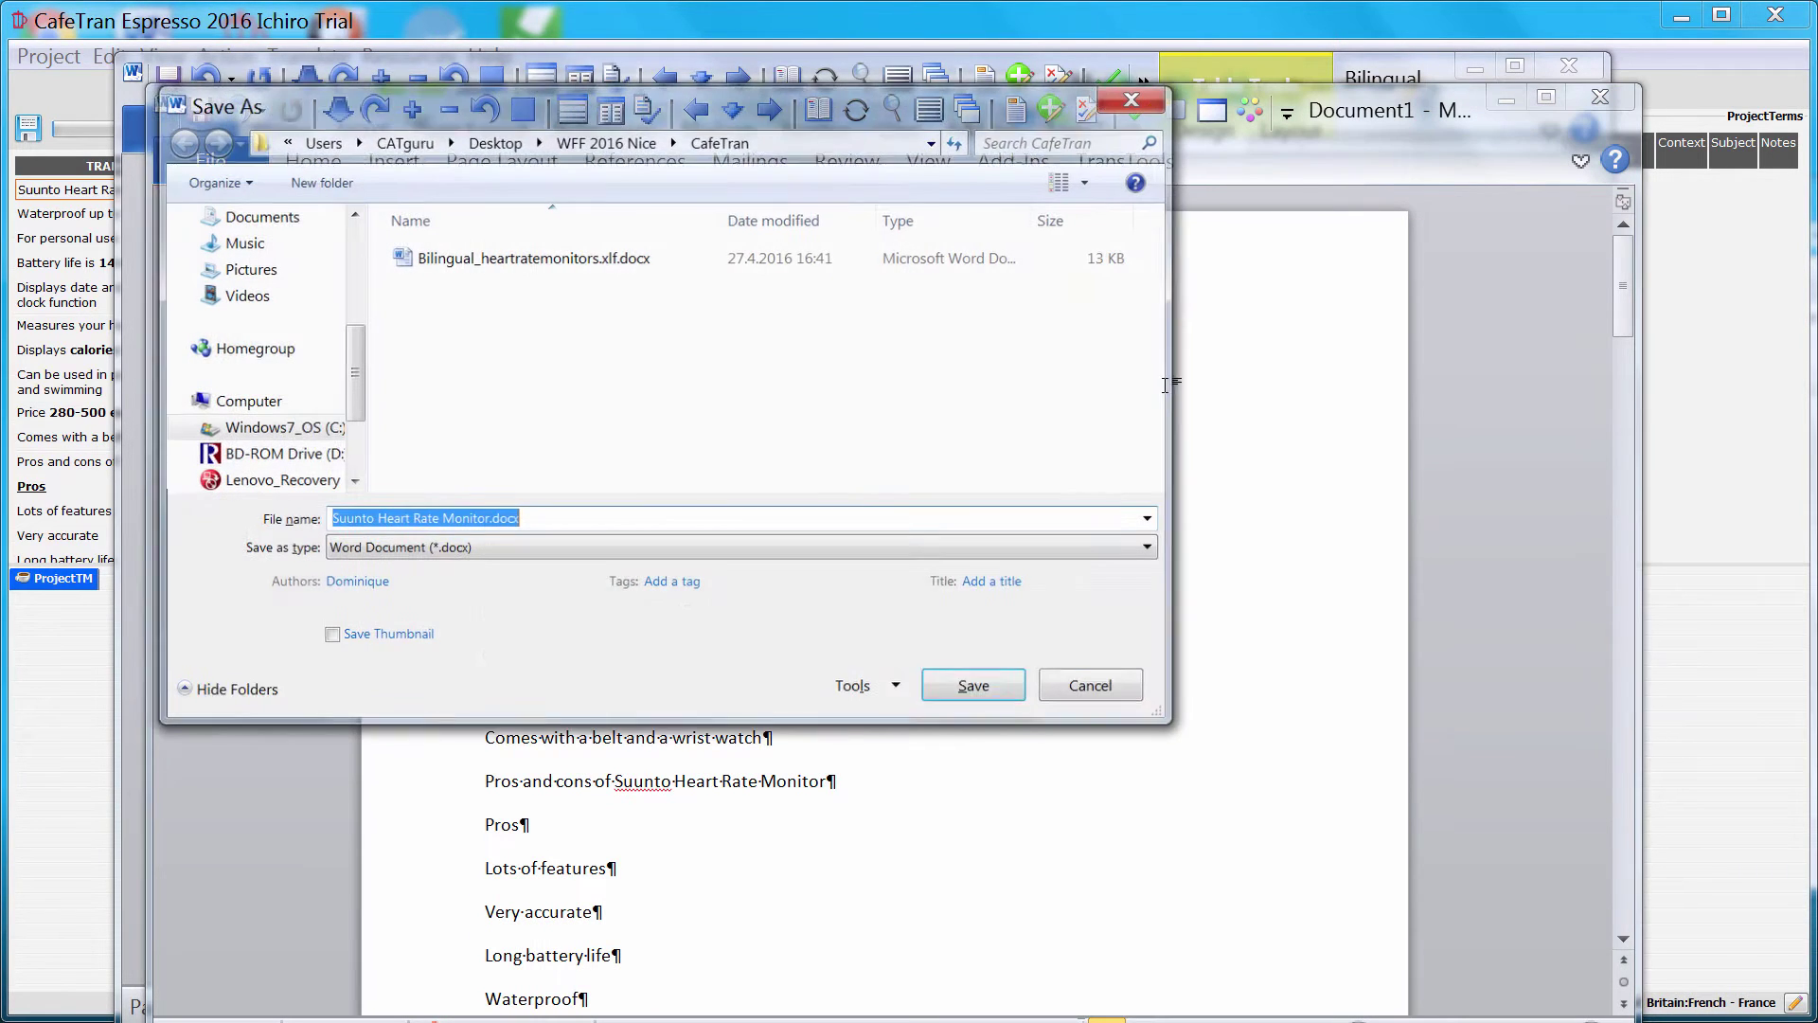
pyautogui.write('Bilingual_heartratemonitors.xlf_fr_uncleane')
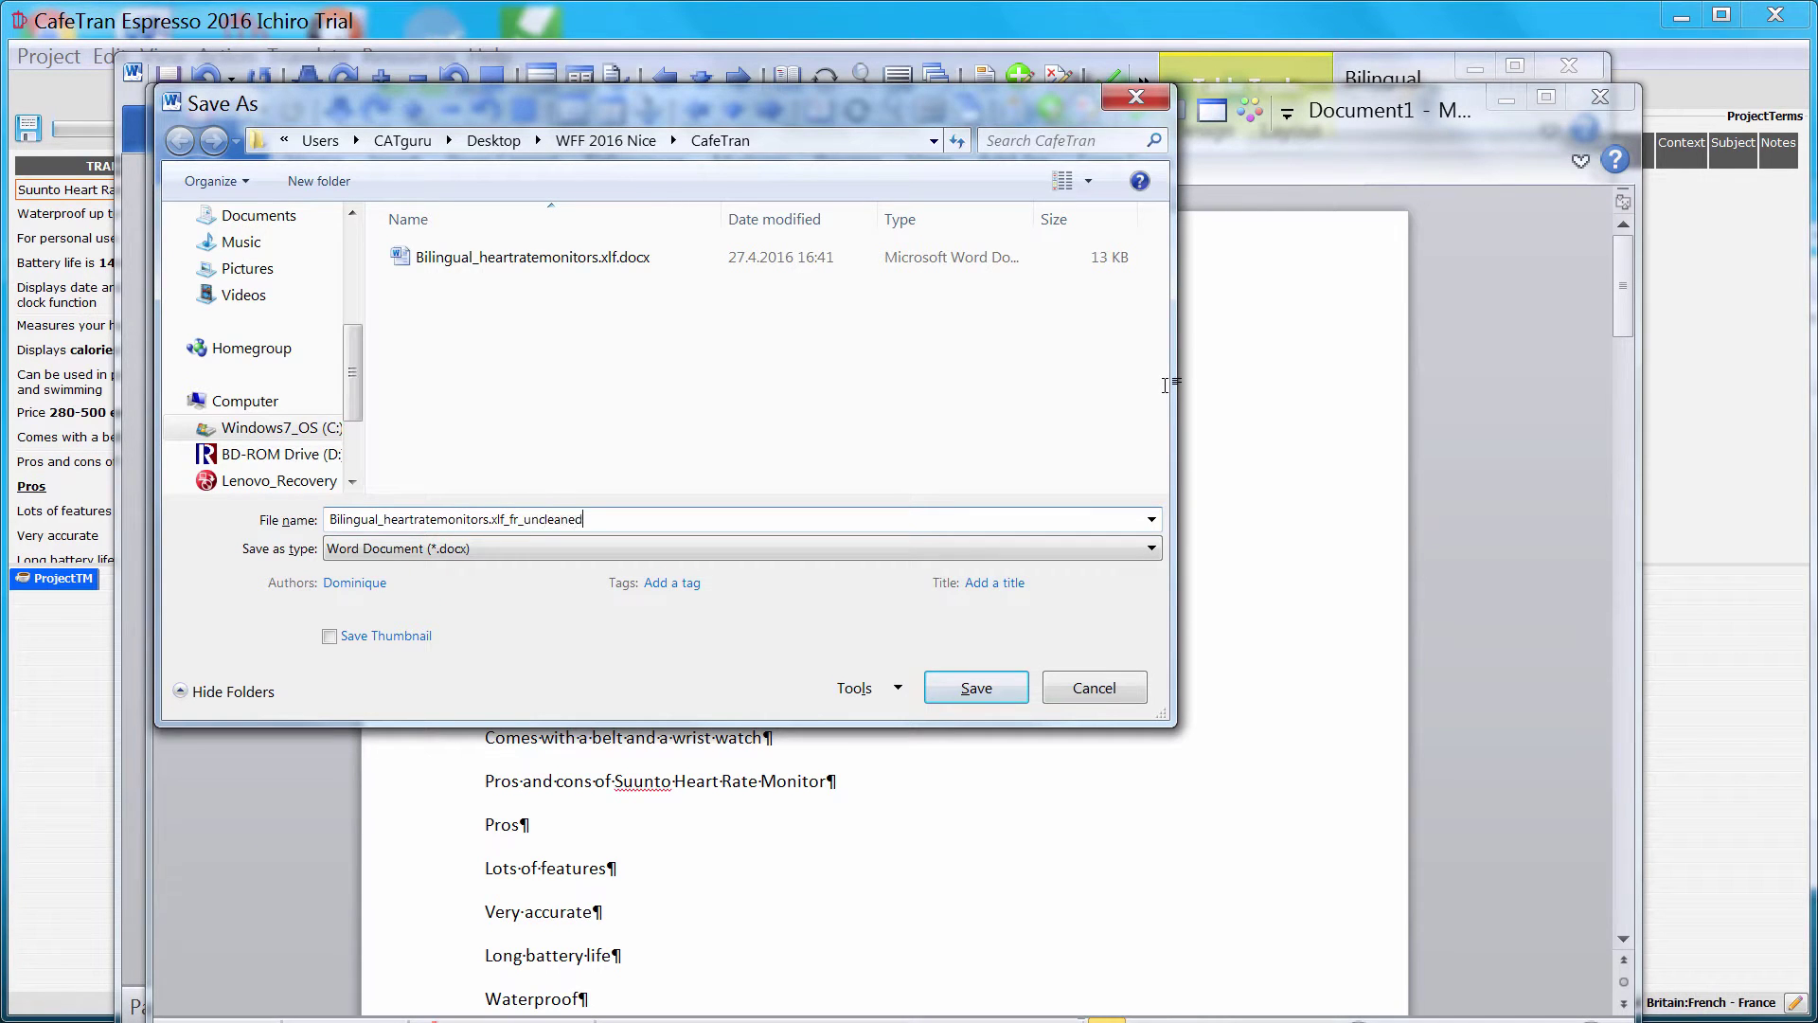
pyautogui.press('Return')
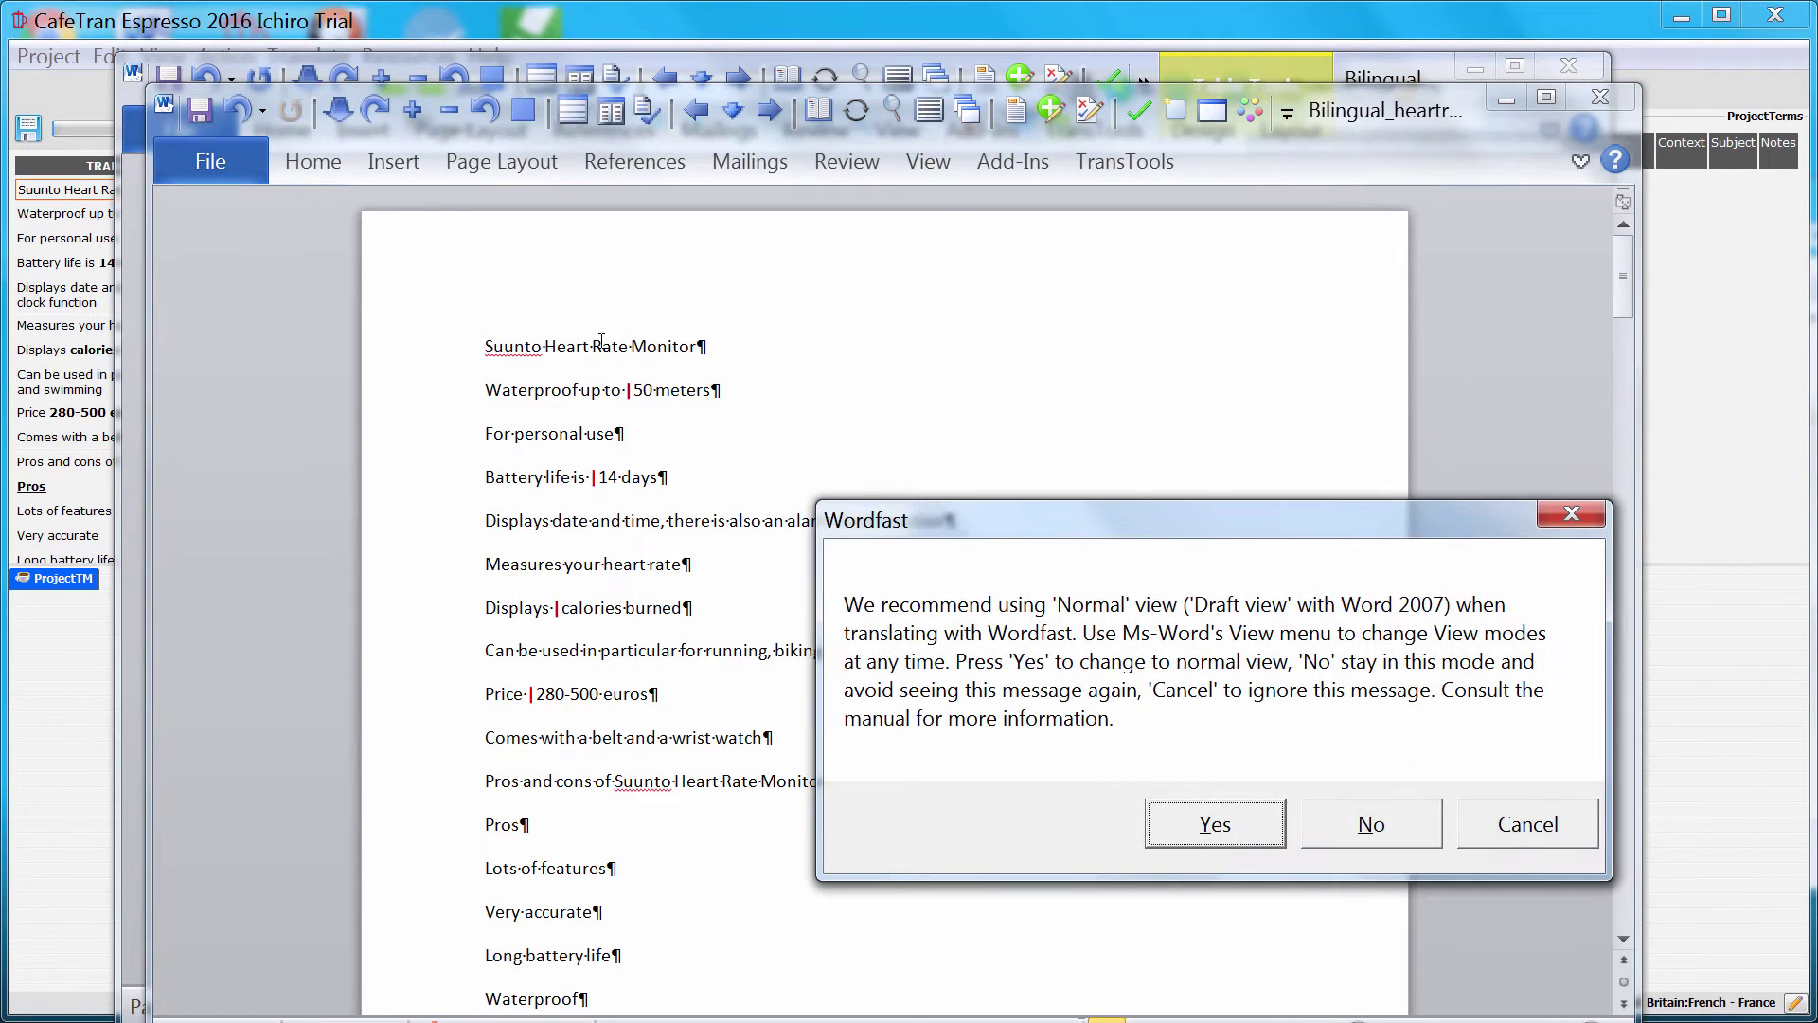
pyautogui.press('Return')
pyautogui.press('Return')
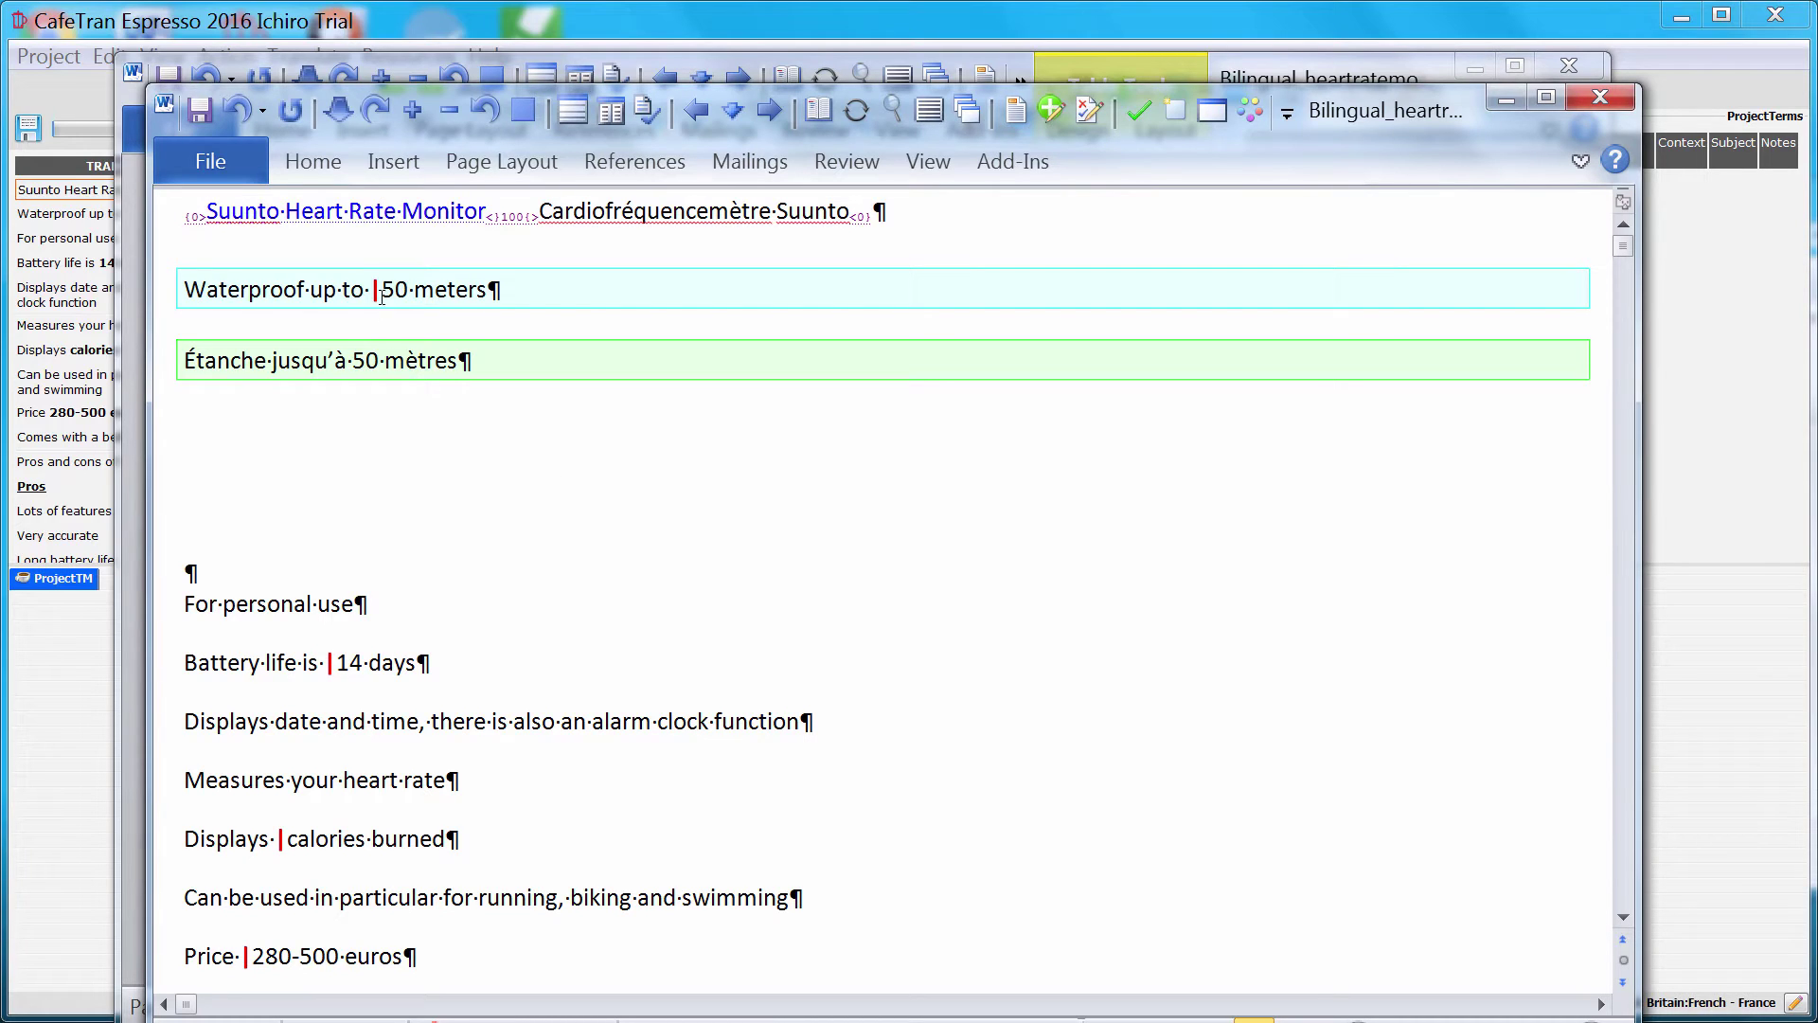
# - Copy the tag marker before 50 from the source into the French translation
pyautogui.hotkey('shift', 'Left')
pyautogui.click(568, 323)
pyautogui.write('|')
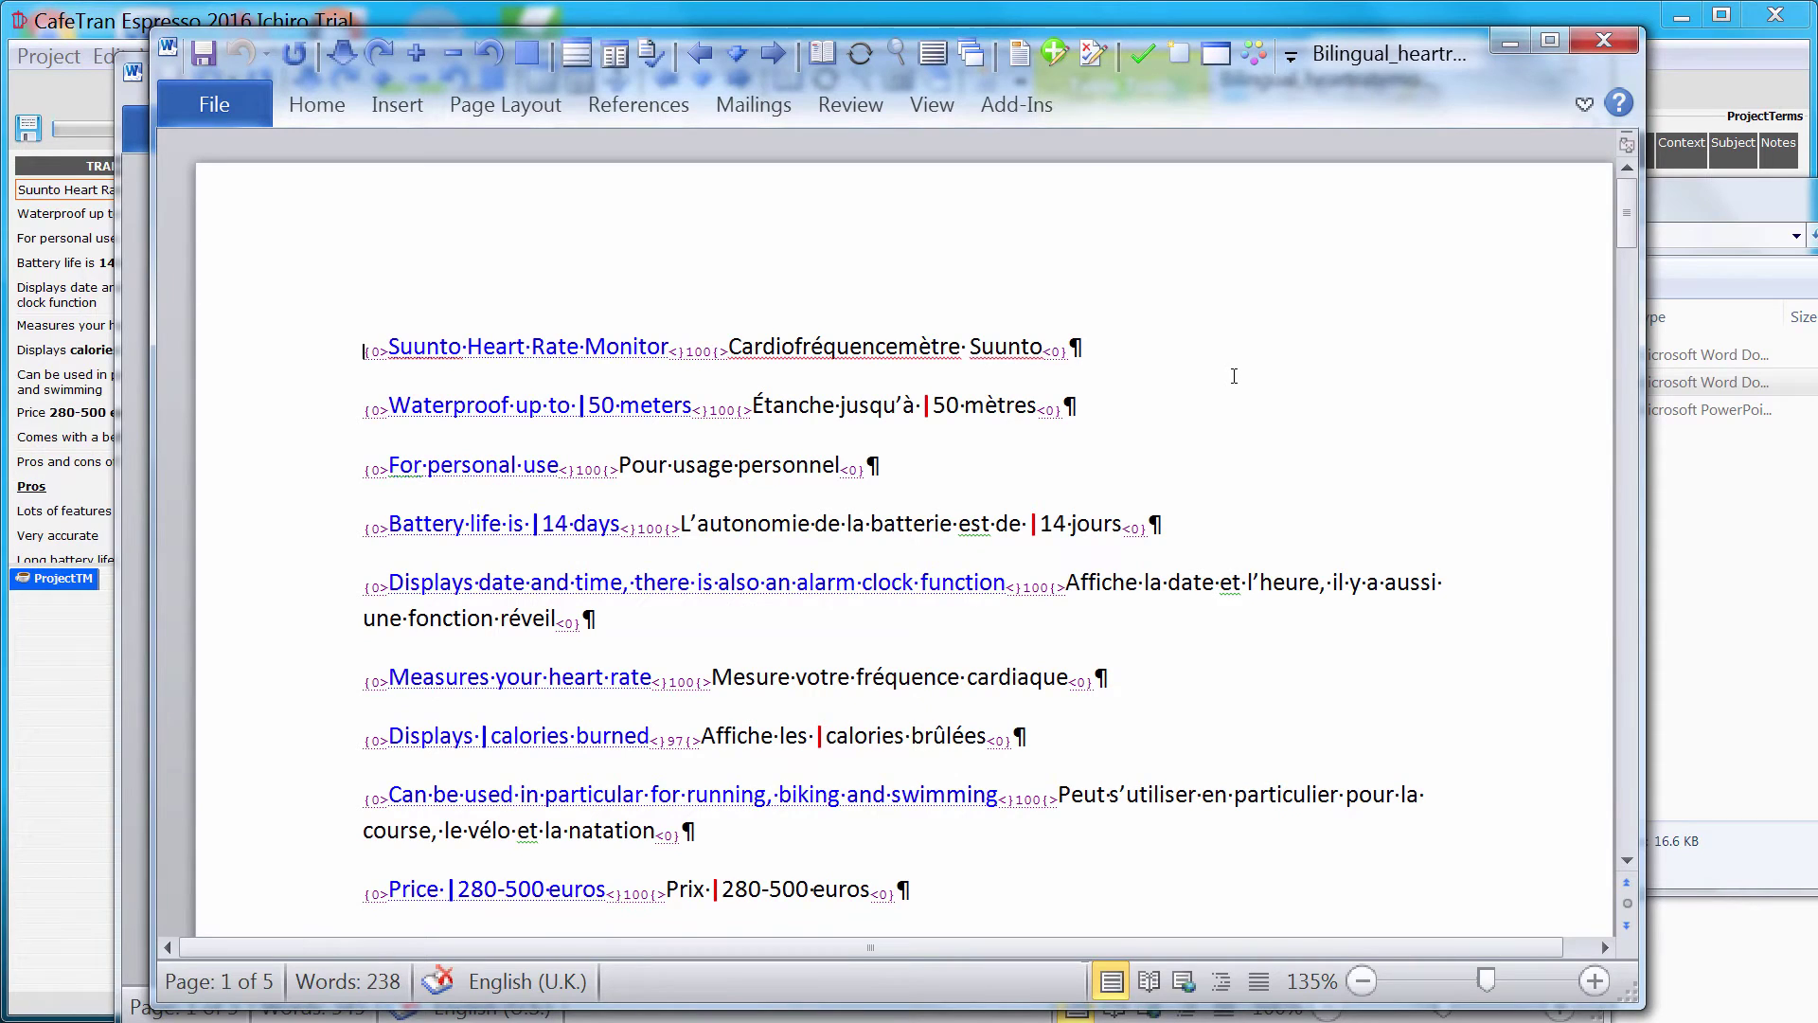
# - Save the document again with the '_uncleaned' suffix removed from its name
pyautogui.press('F12')
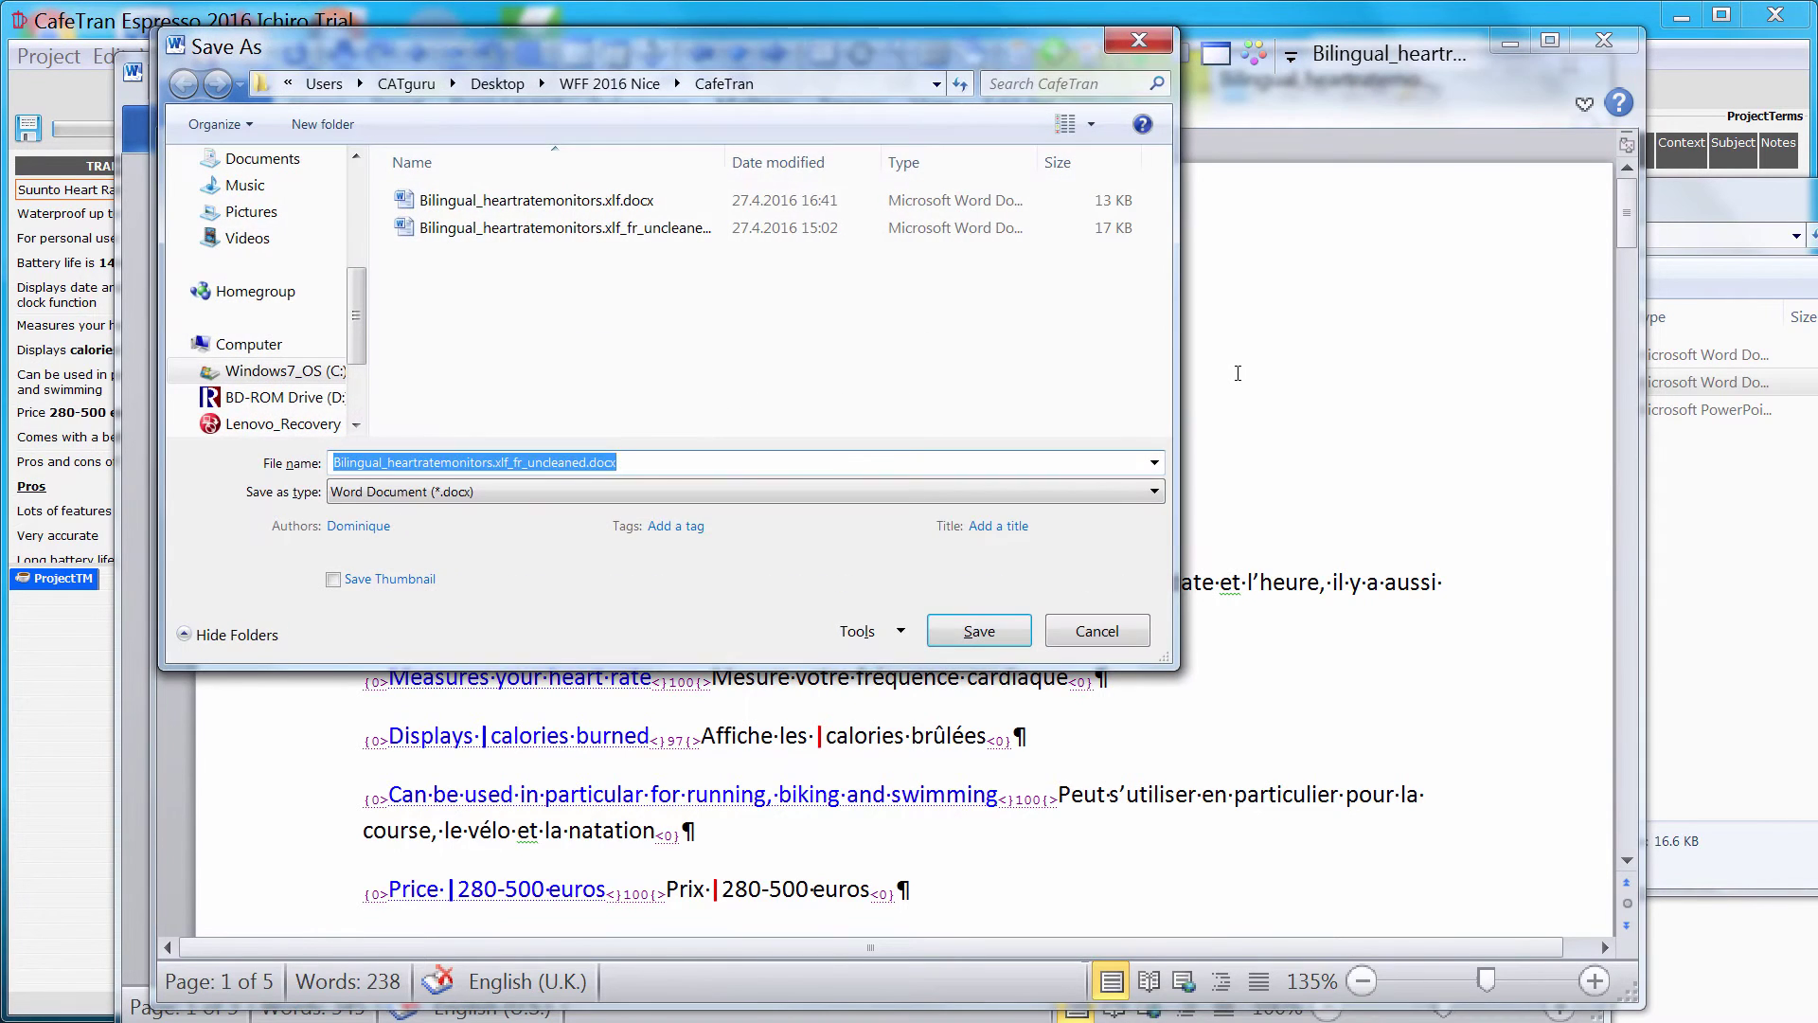
pyautogui.press('BackSpace')
pyautogui.press('BackSpace')
pyautogui.press('BackSpace')
pyautogui.press('BackSpace')
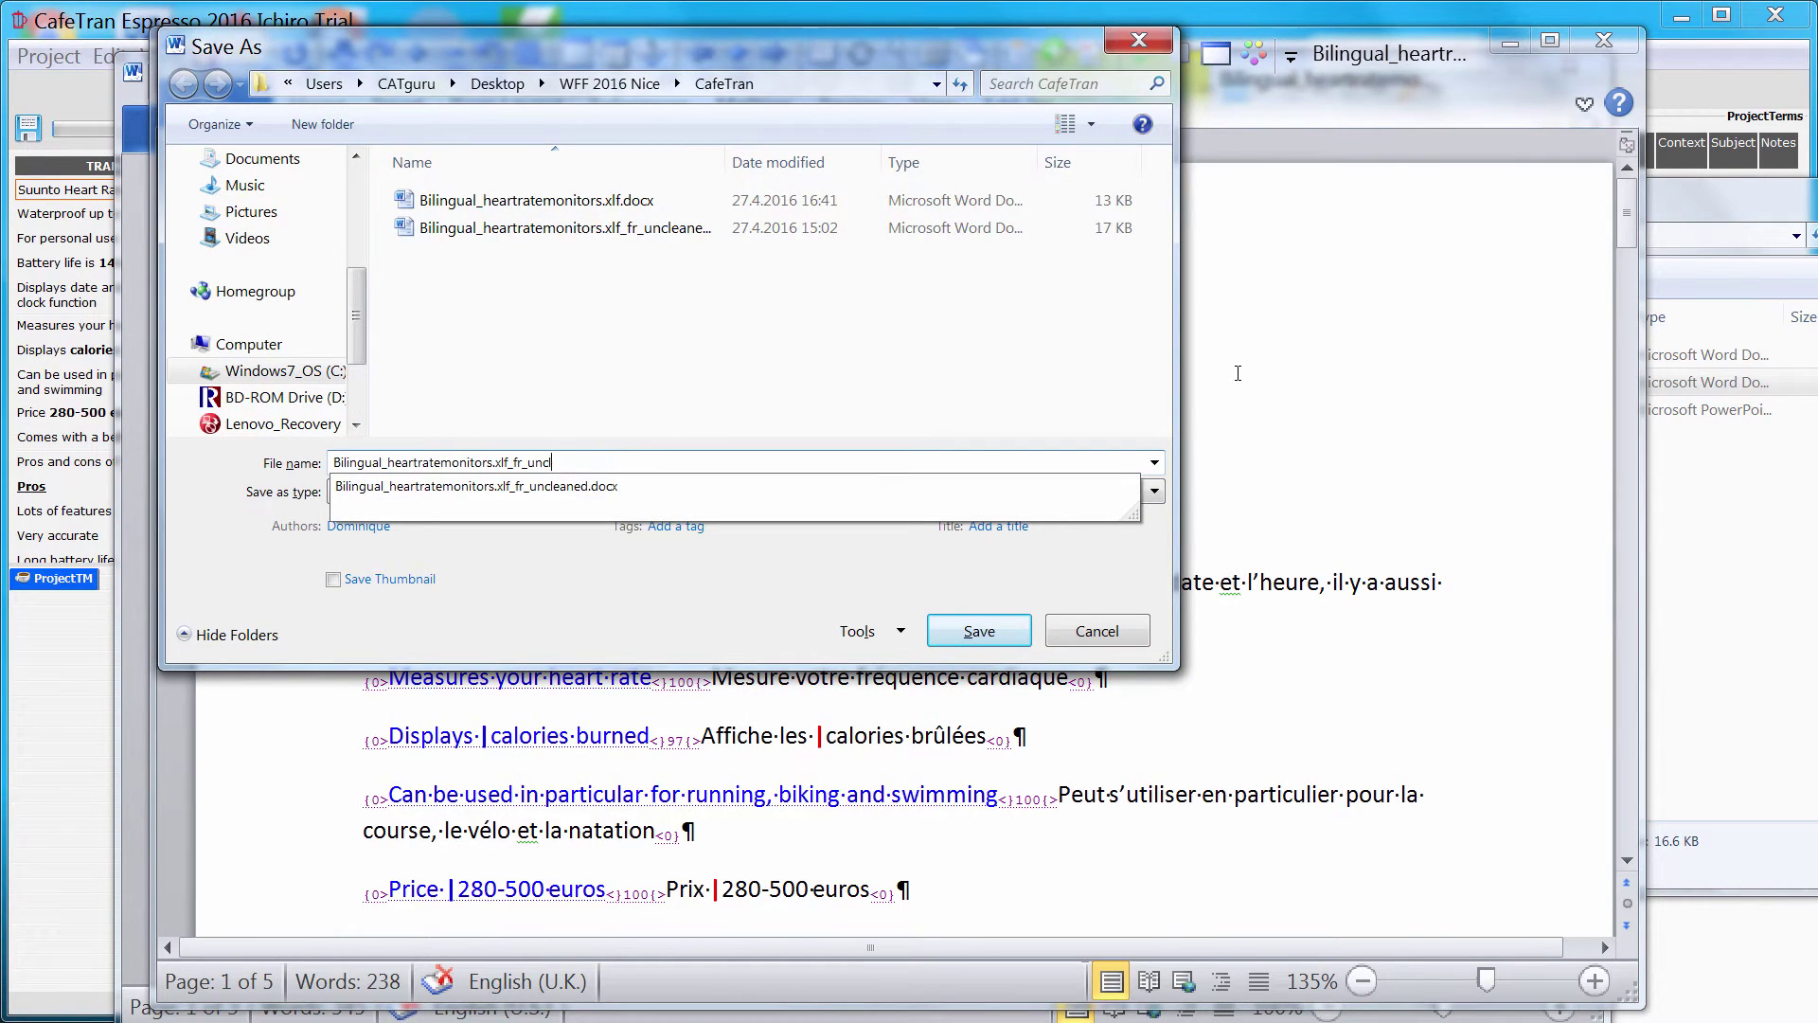
pyautogui.press('Return')
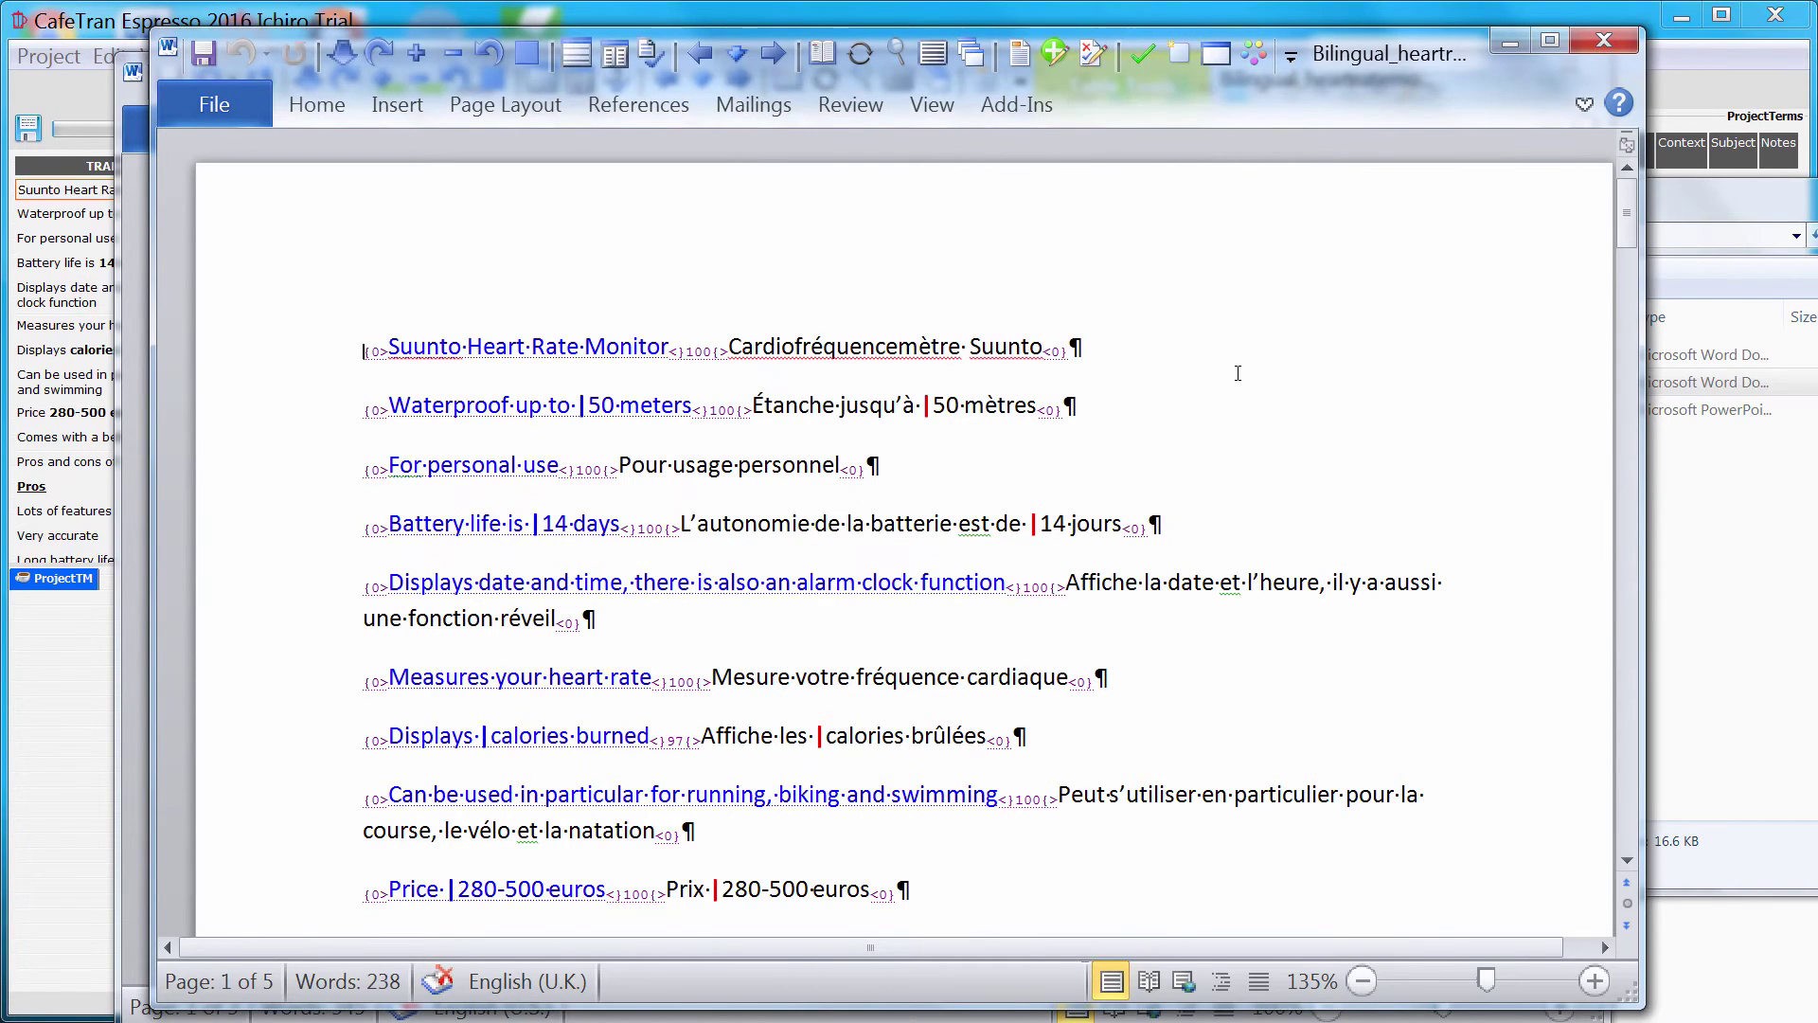
# - Quick-clean the document with Wordfast so only French text remains, and select it all
pyautogui.click(1181, 53)
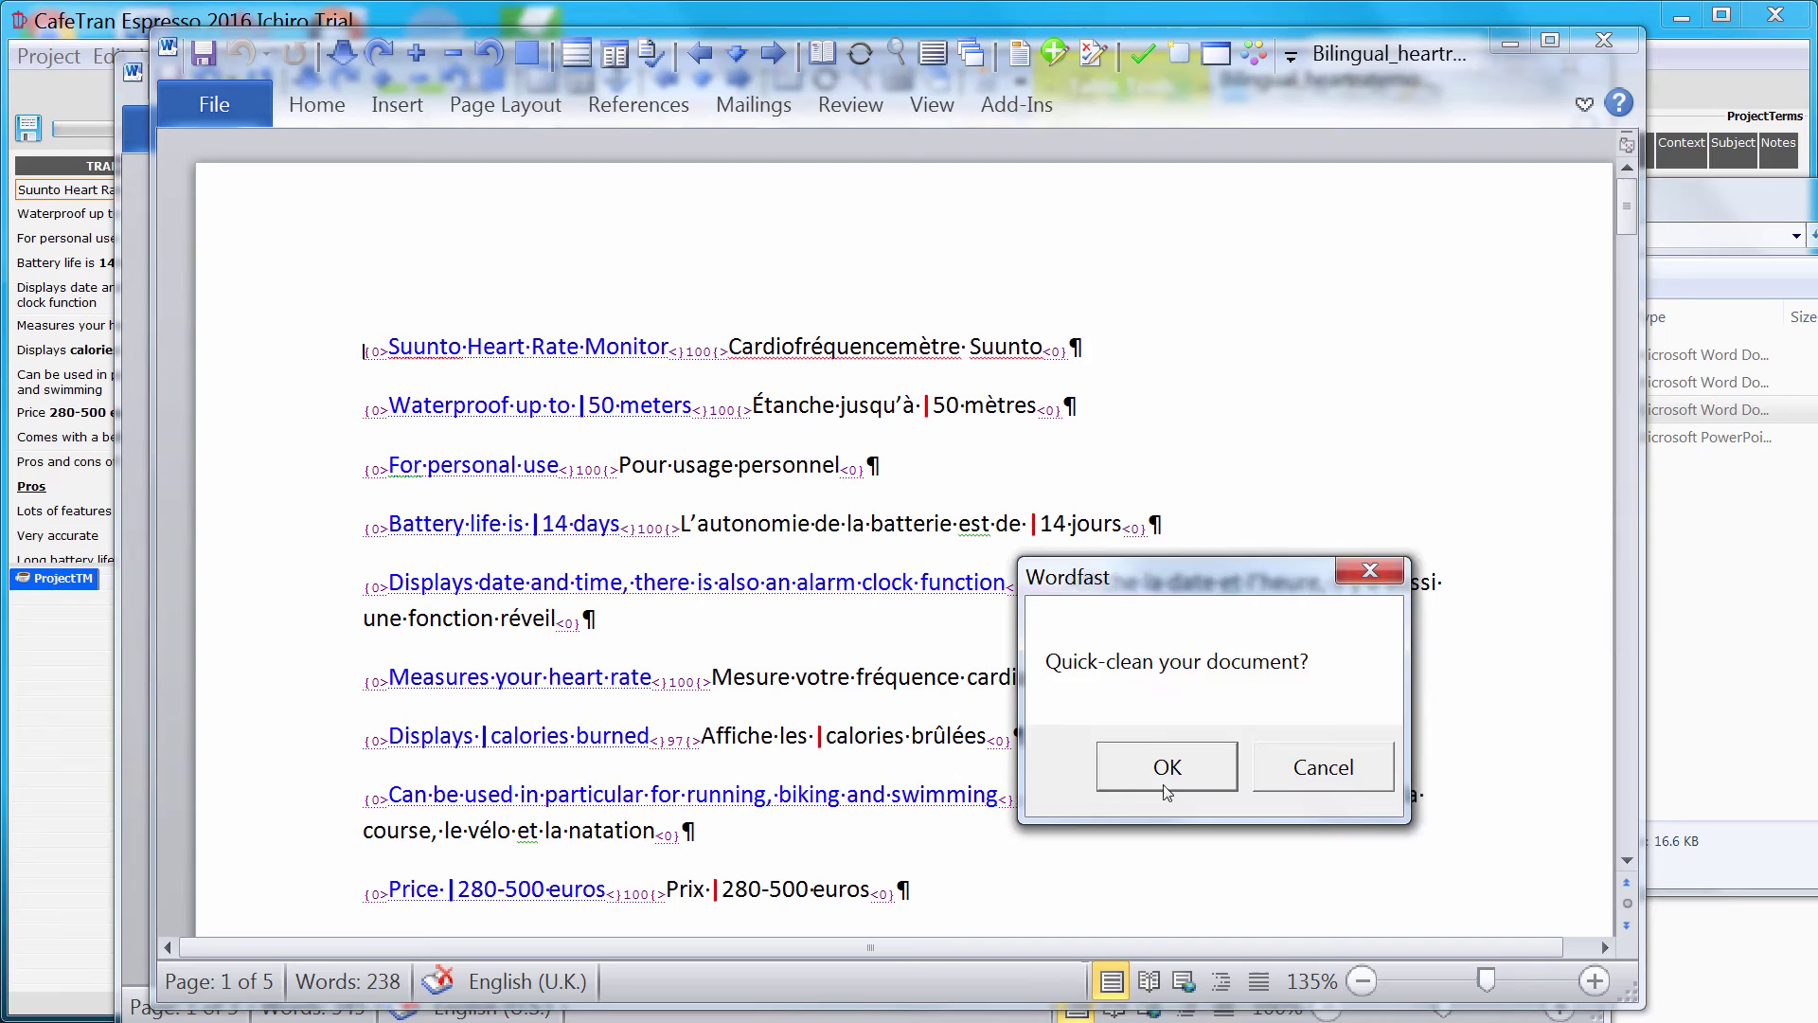
pyautogui.click(1168, 769)
pyautogui.hotkey('ctrl', 'a')
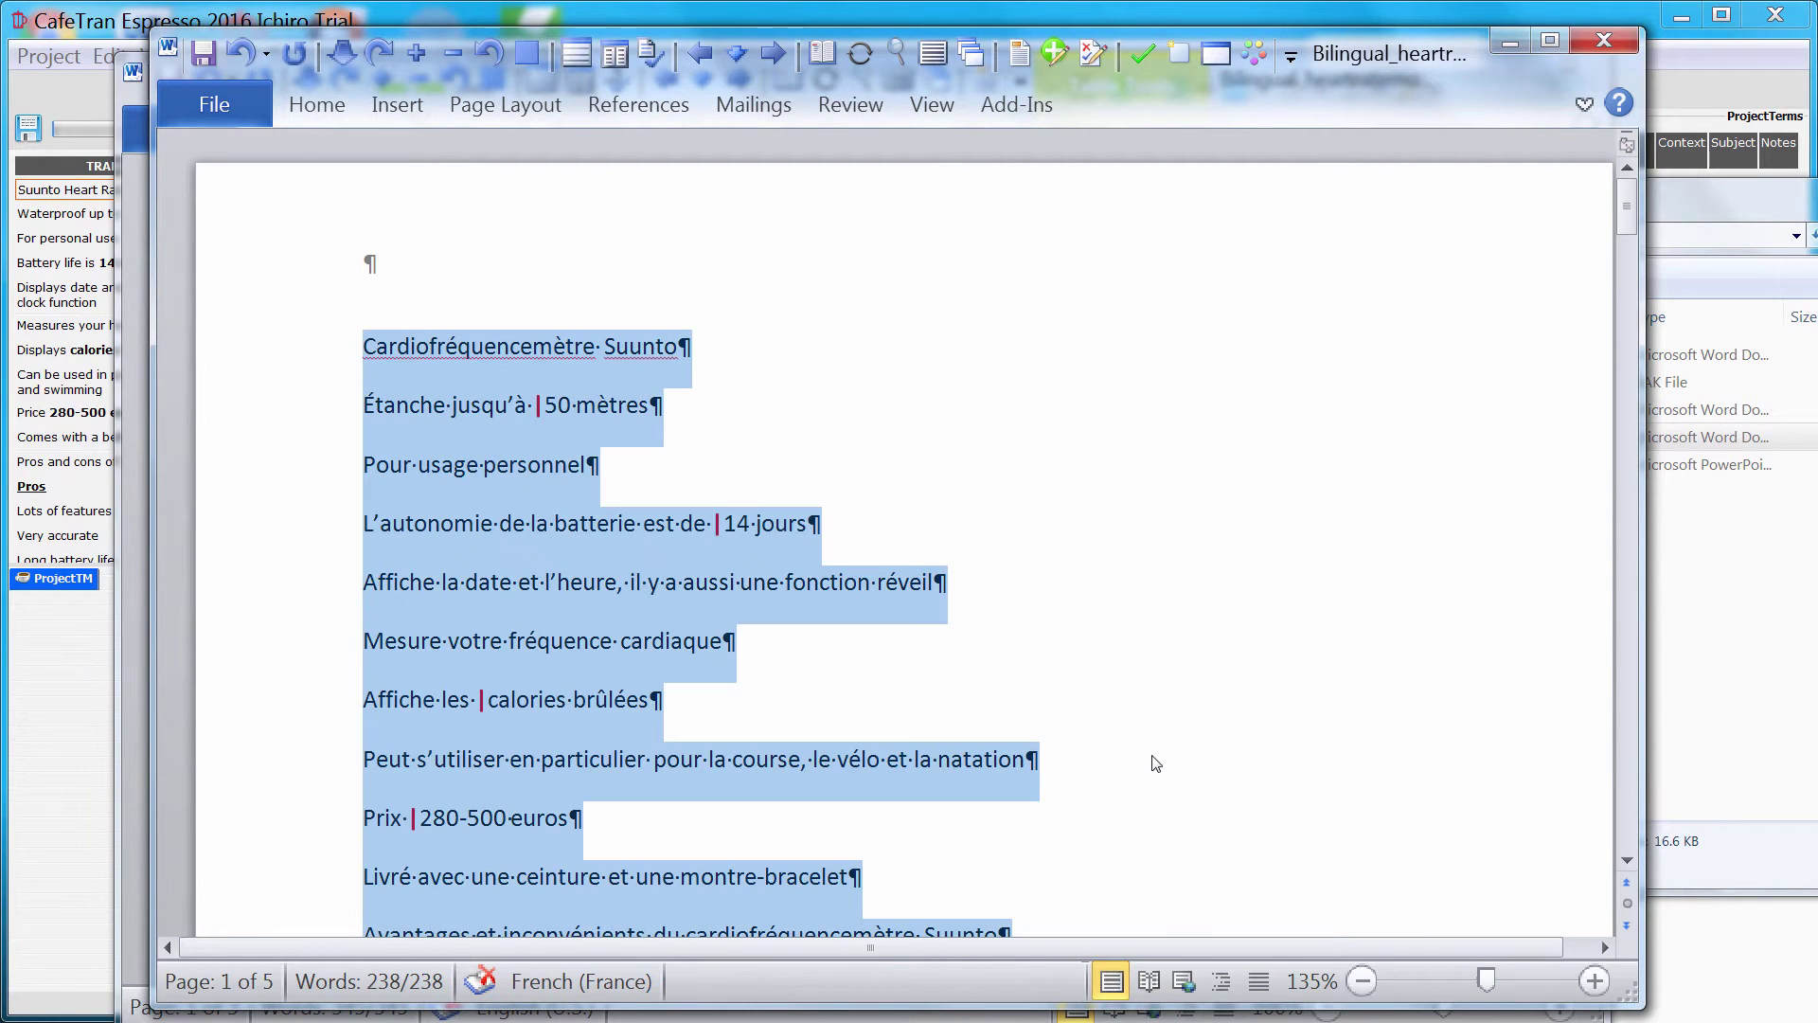
# - Convert the French text into a one-column table
pyautogui.click(413, 118)
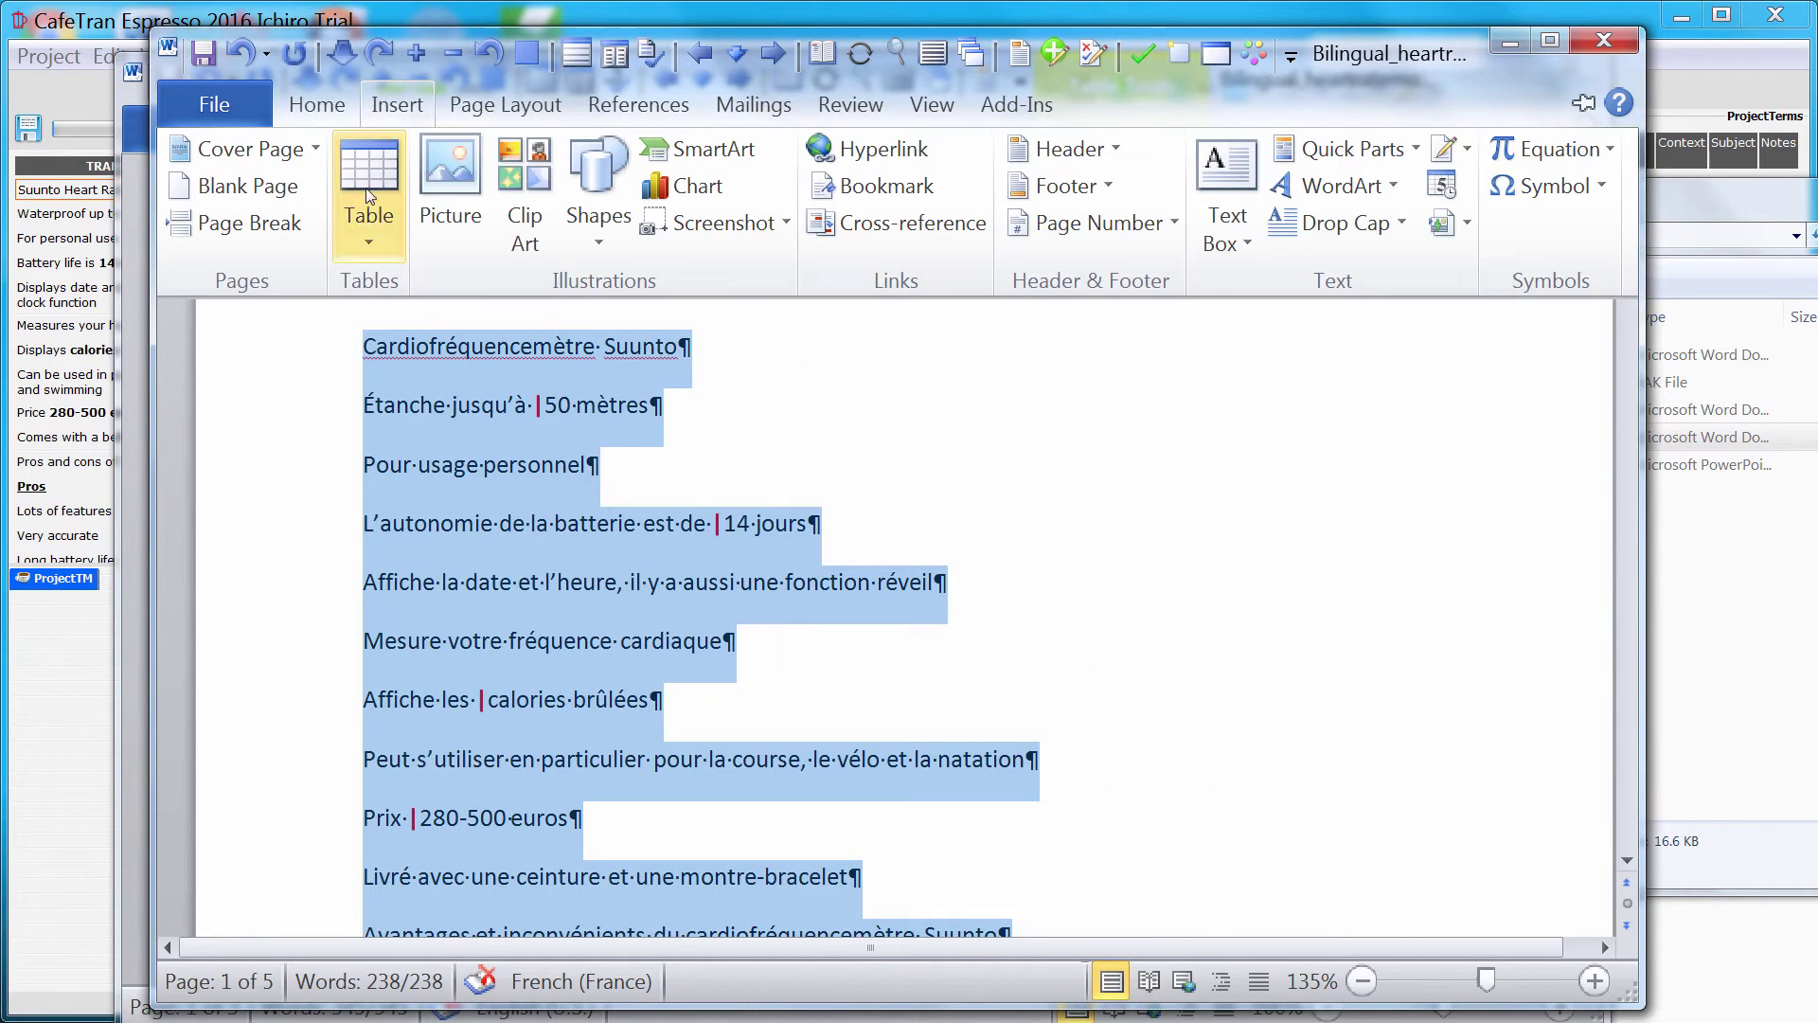
pyautogui.click(365, 232)
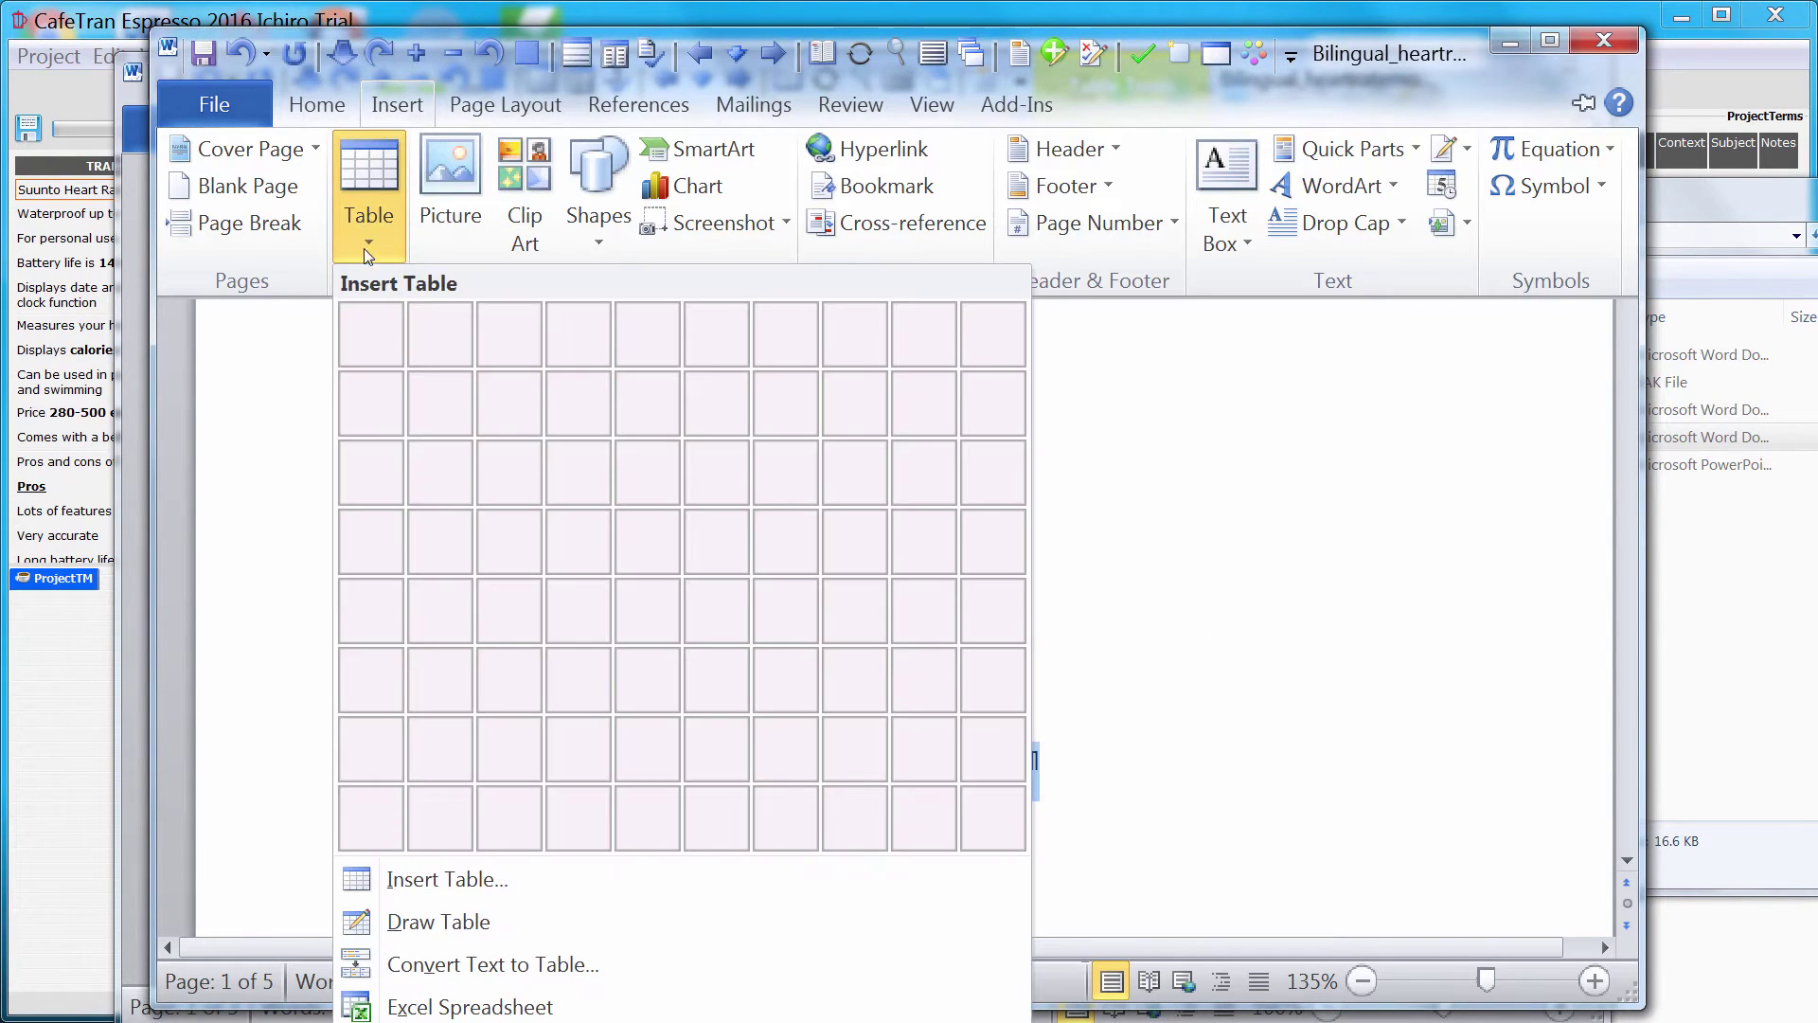
pyautogui.click(437, 966)
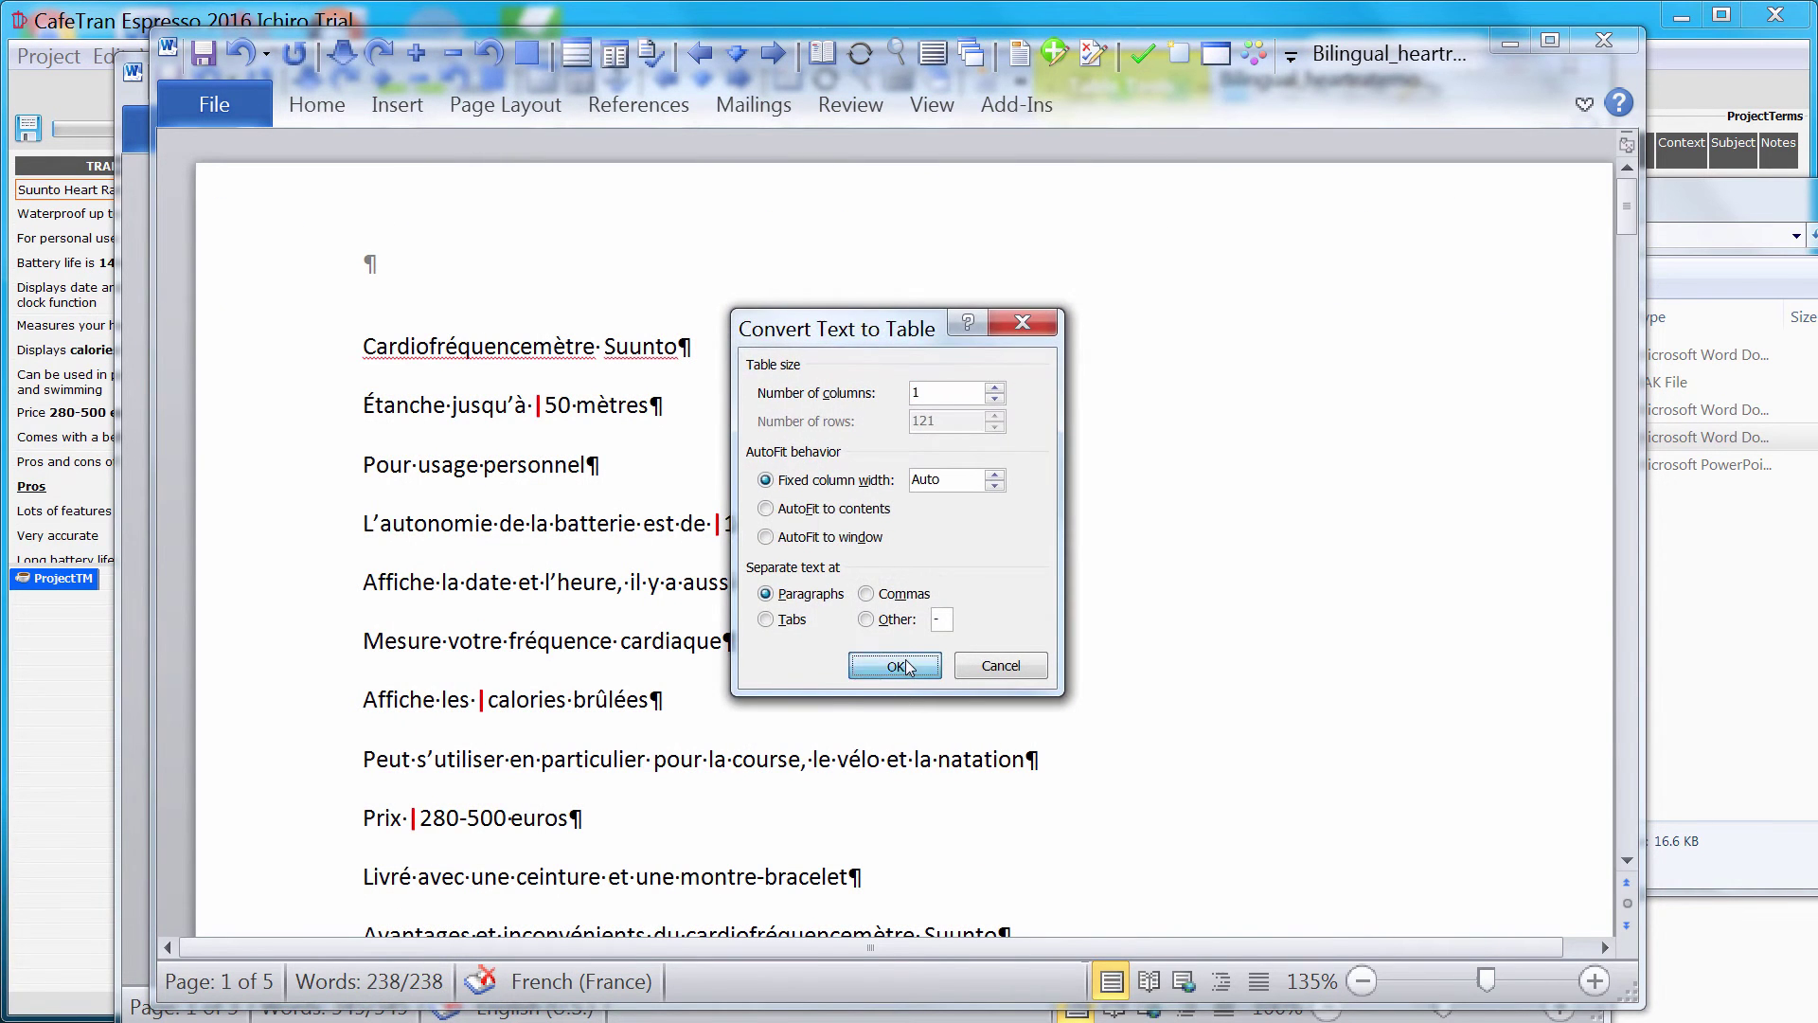
pyautogui.click(910, 663)
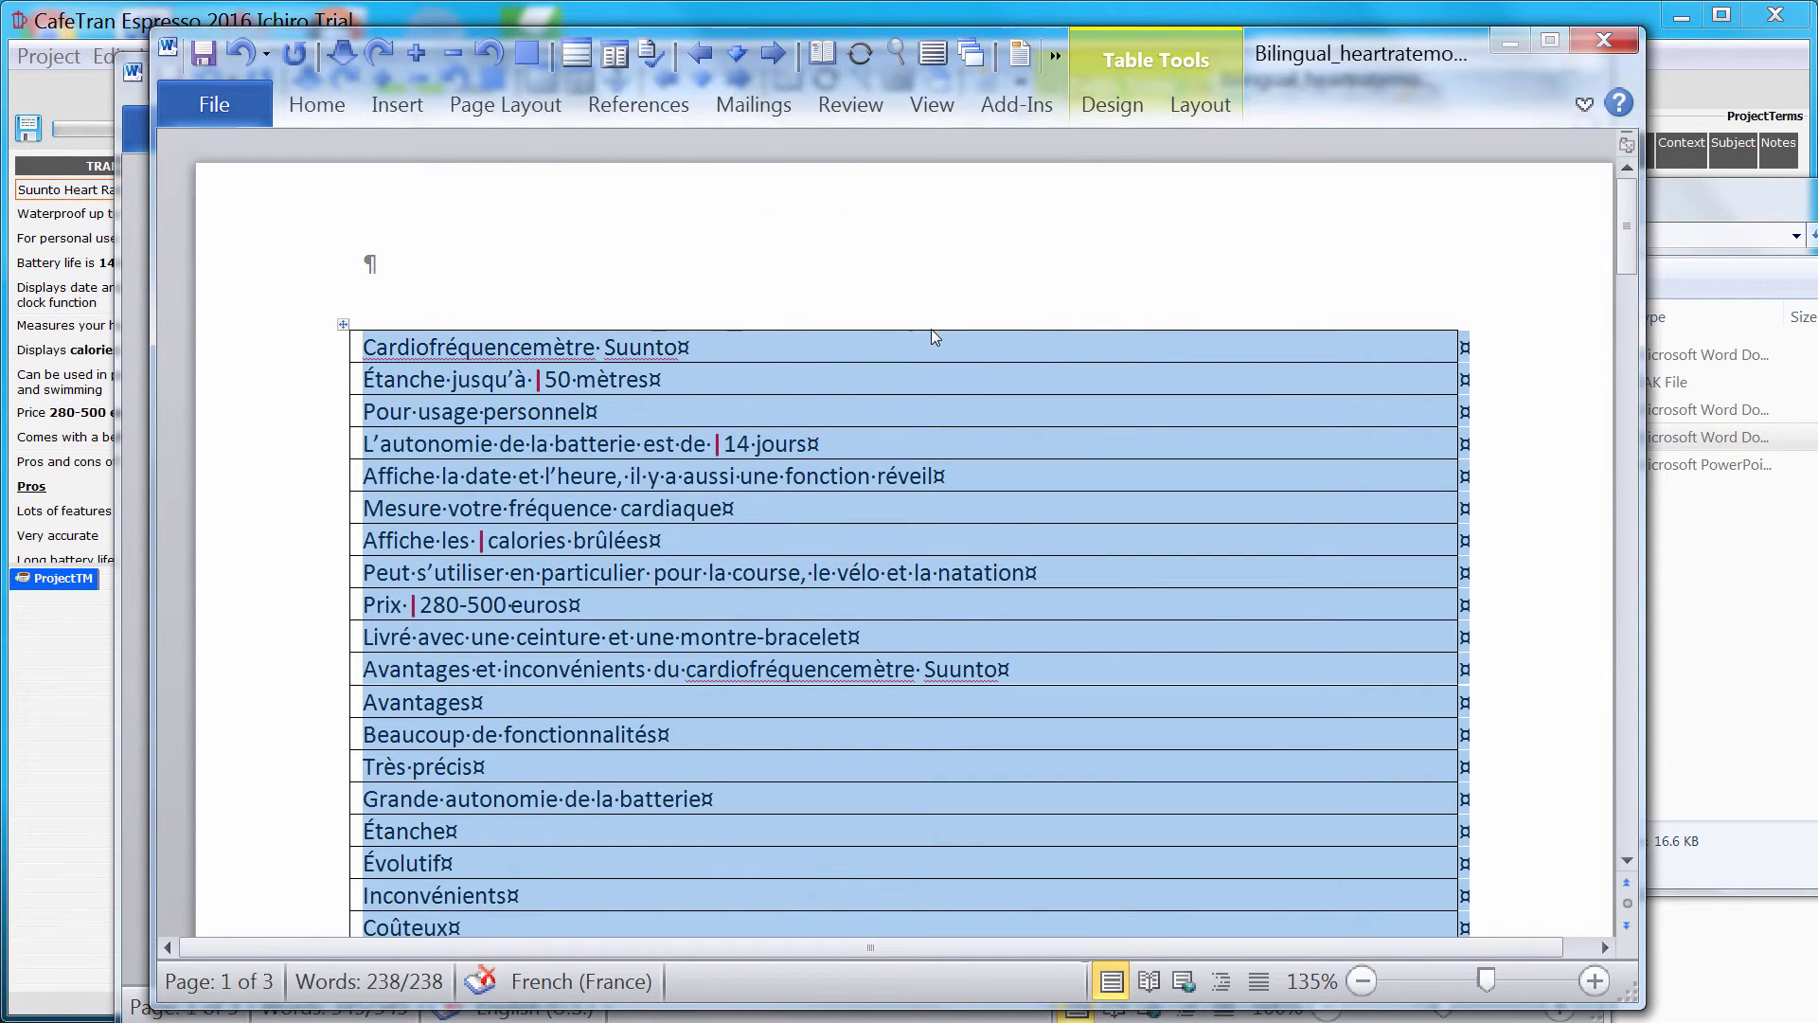
# - Paste the French table as a new column beside the English segments
pyautogui.rightClick(928, 339)
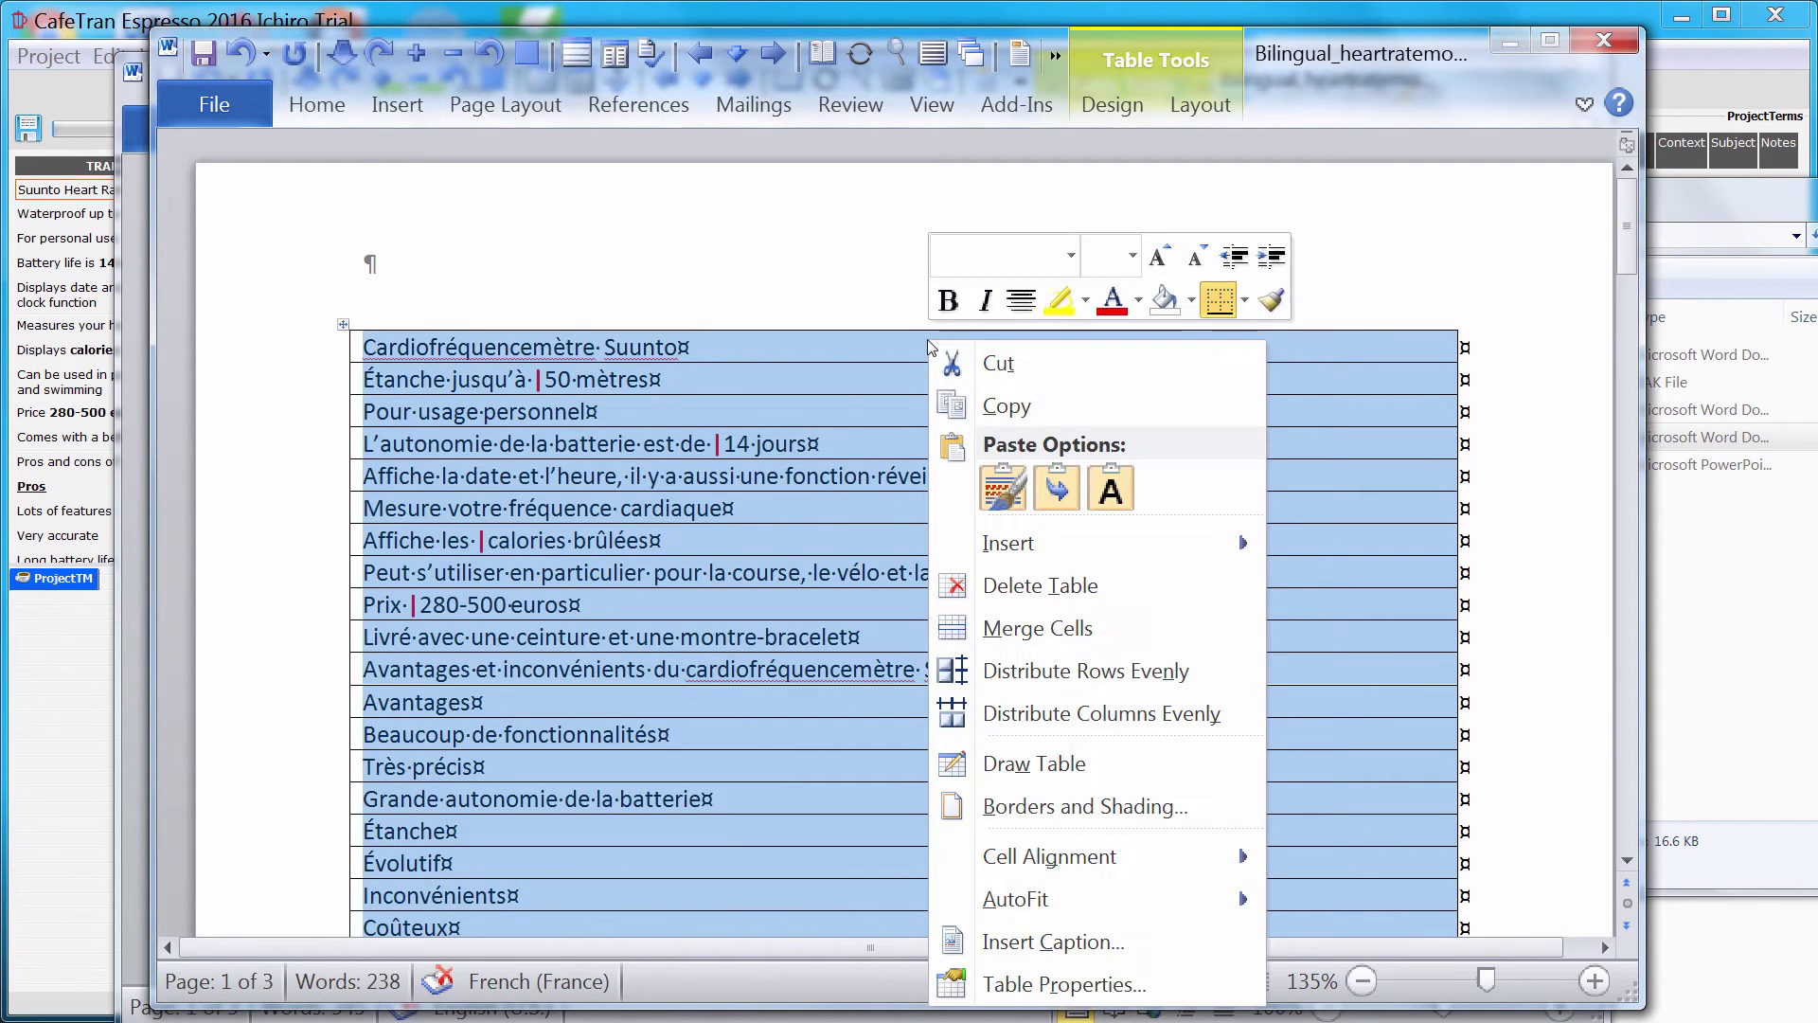
pyautogui.click(963, 408)
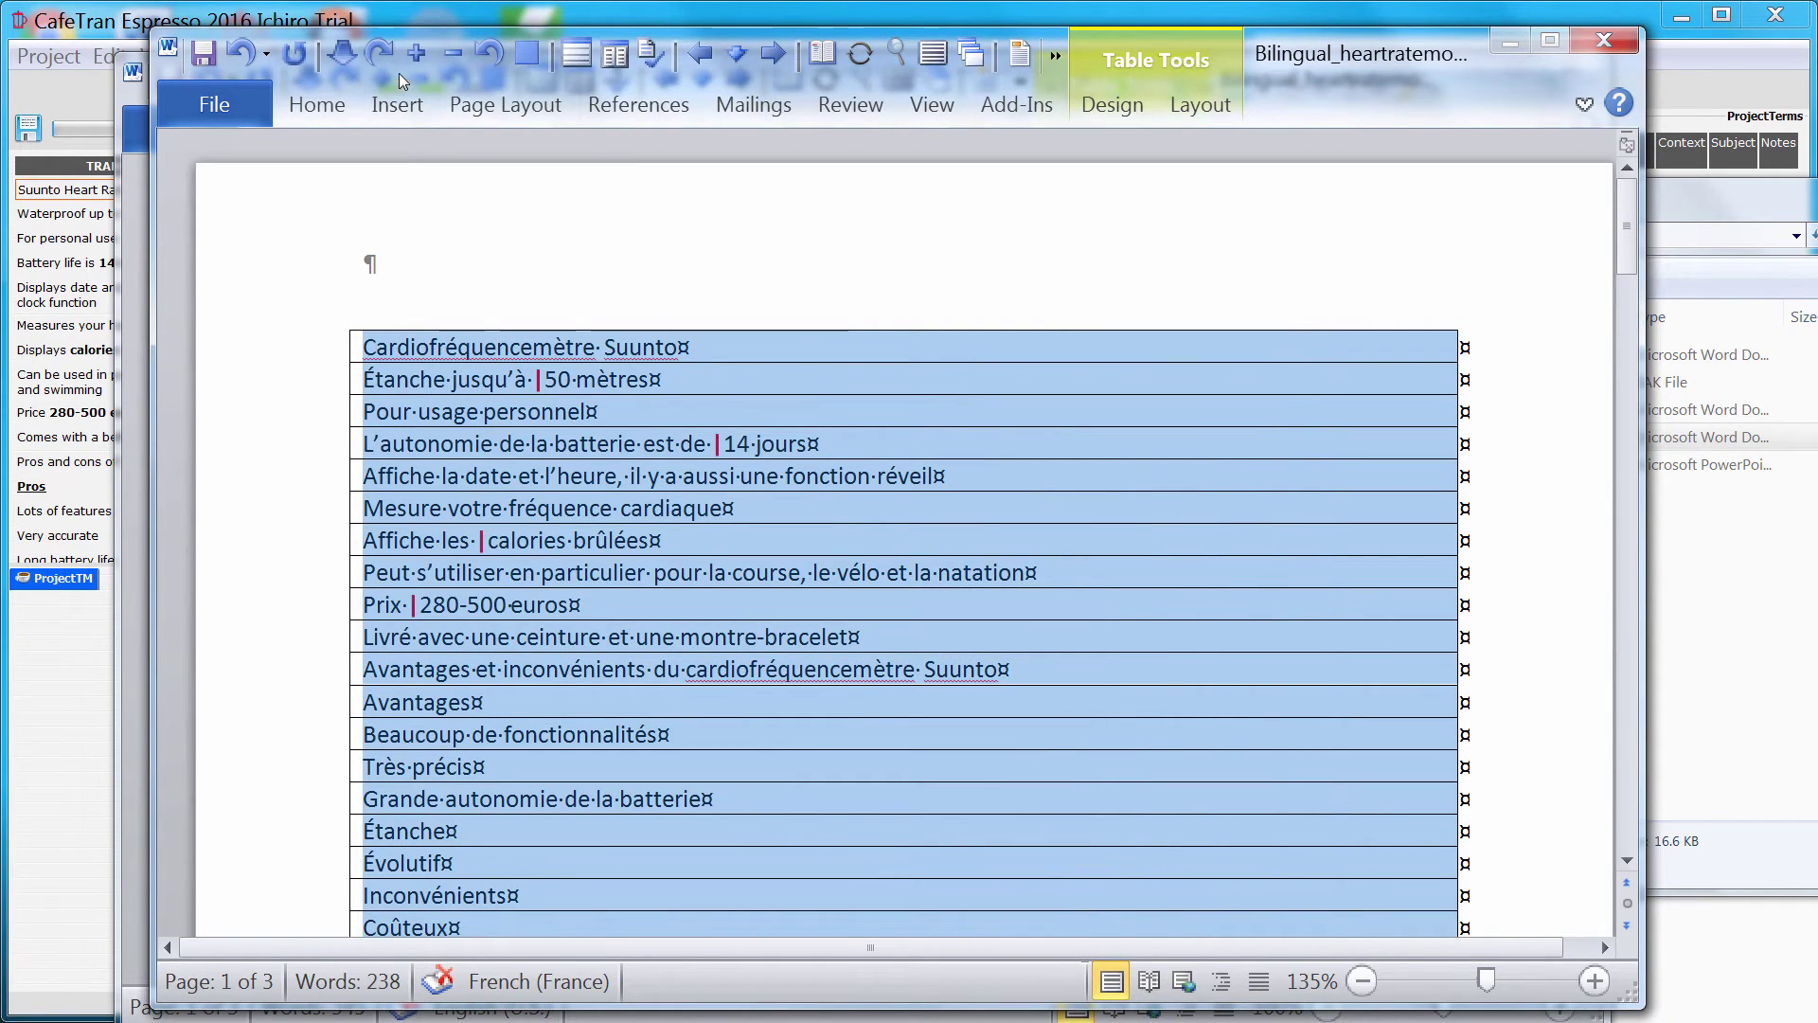
pyautogui.click(143, 303)
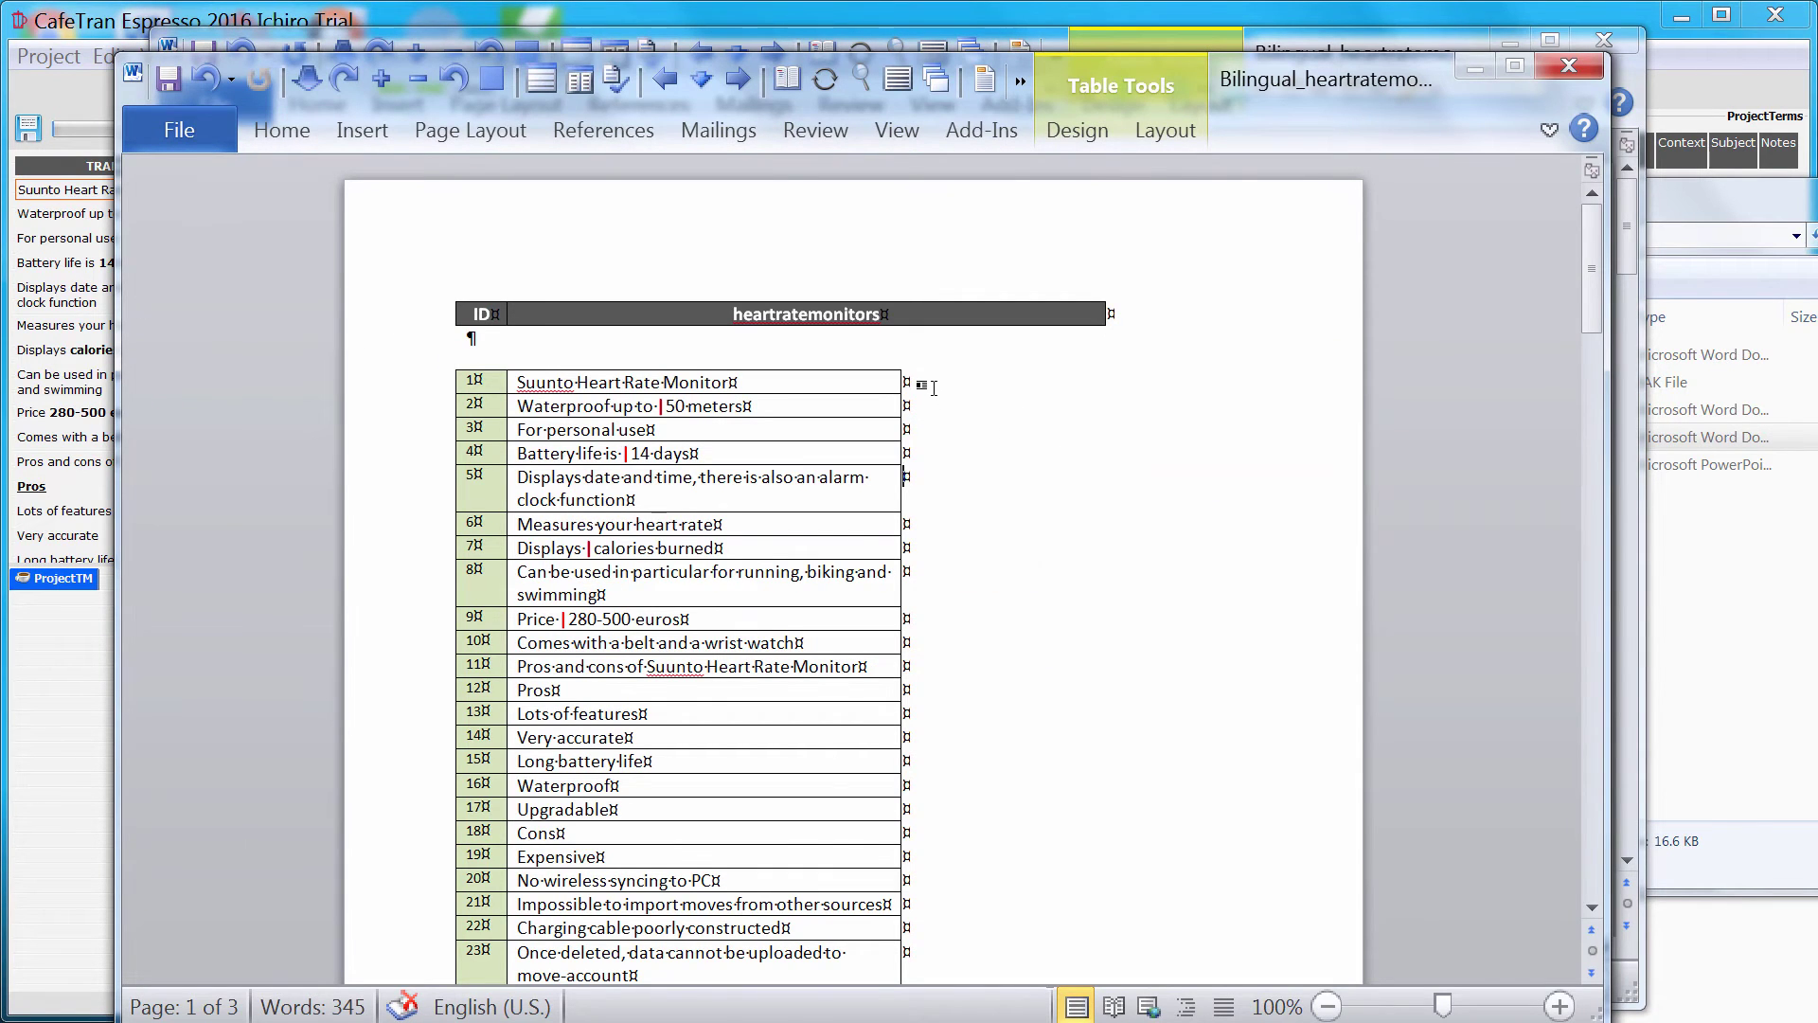
pyautogui.click(919, 383)
pyautogui.rightClick(930, 382)
pyautogui.click(1016, 537)
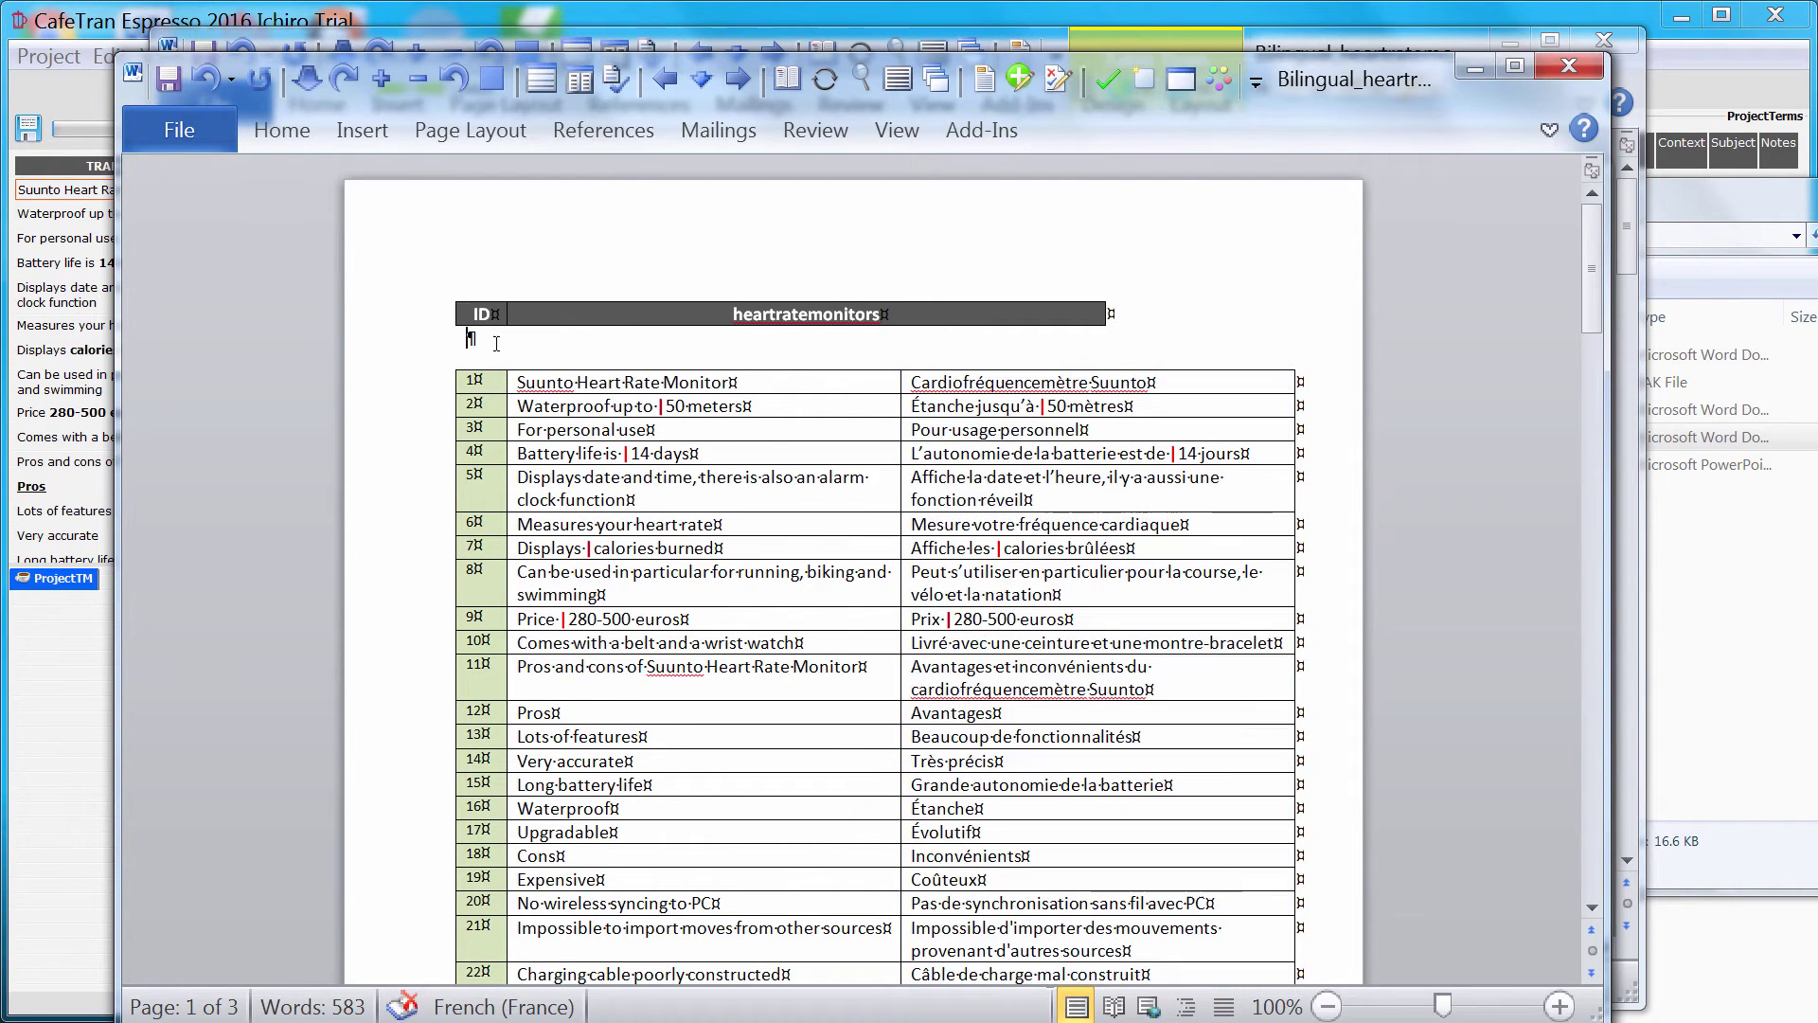
# - Remove the blank line joining header and table, then close the bilingual document
pyautogui.click(563, 329)
pyautogui.press('Delete')
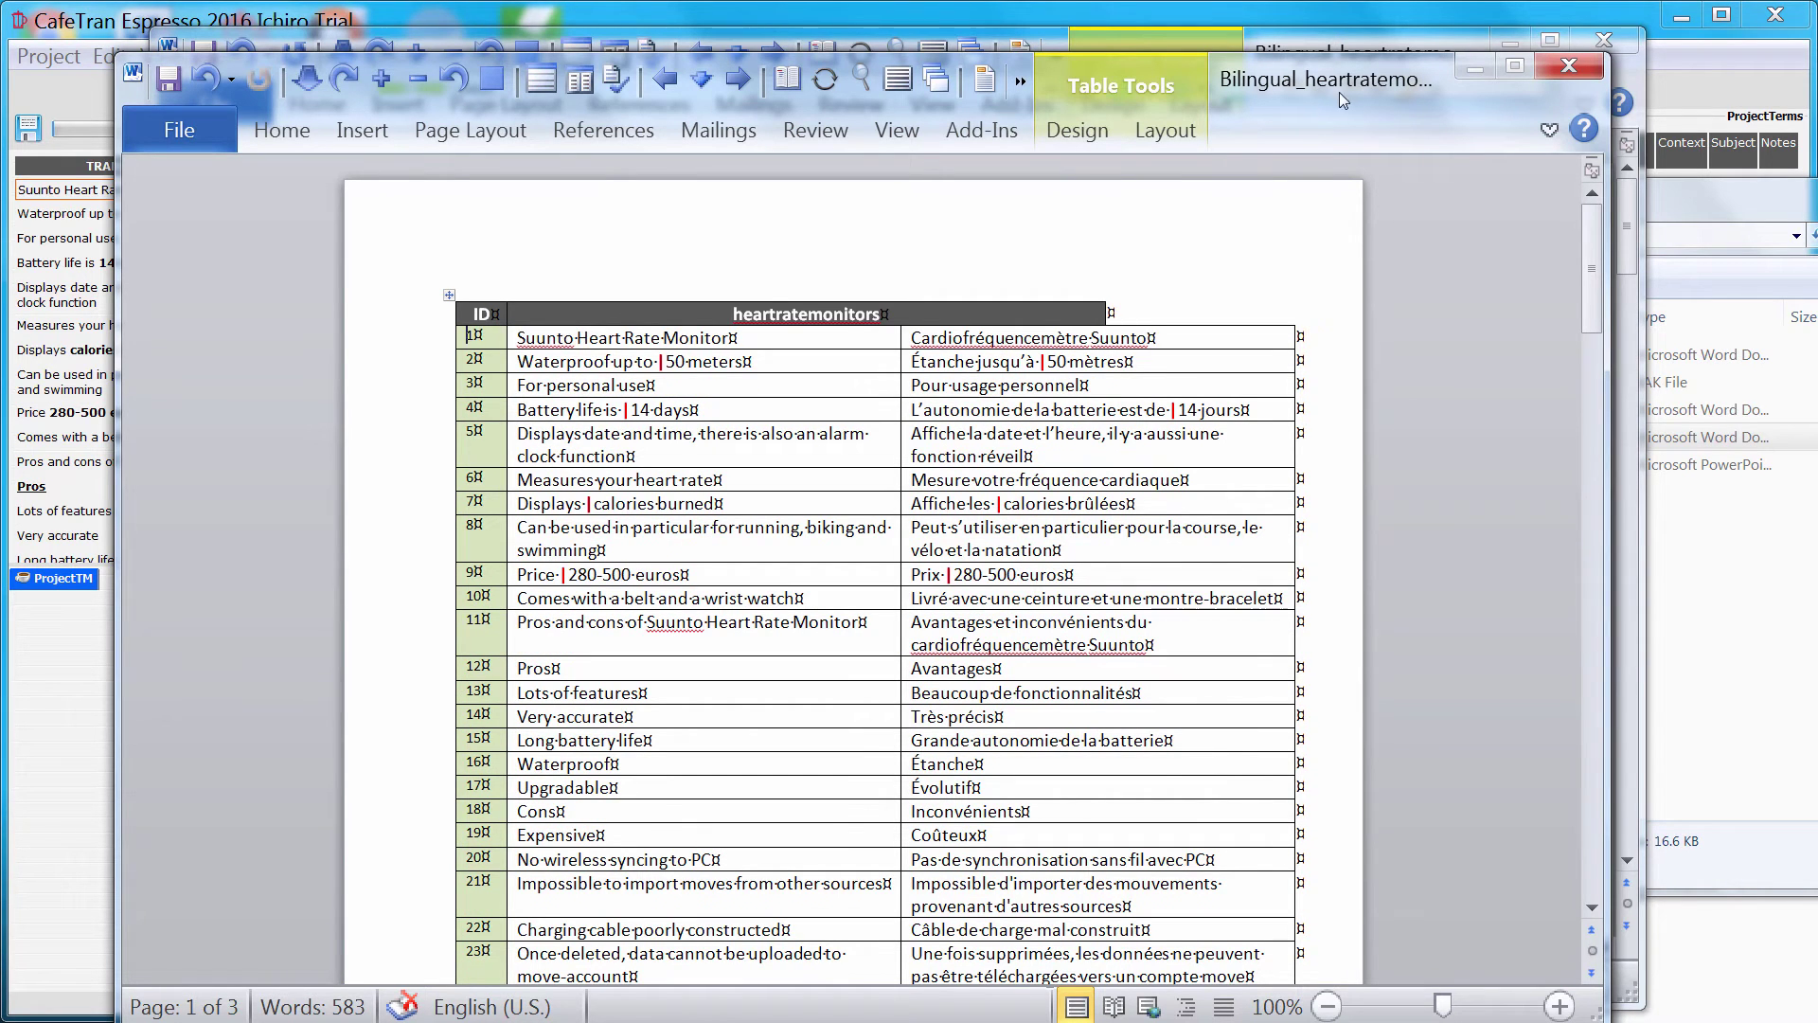
pyautogui.hotkey('ctrl', 'w')
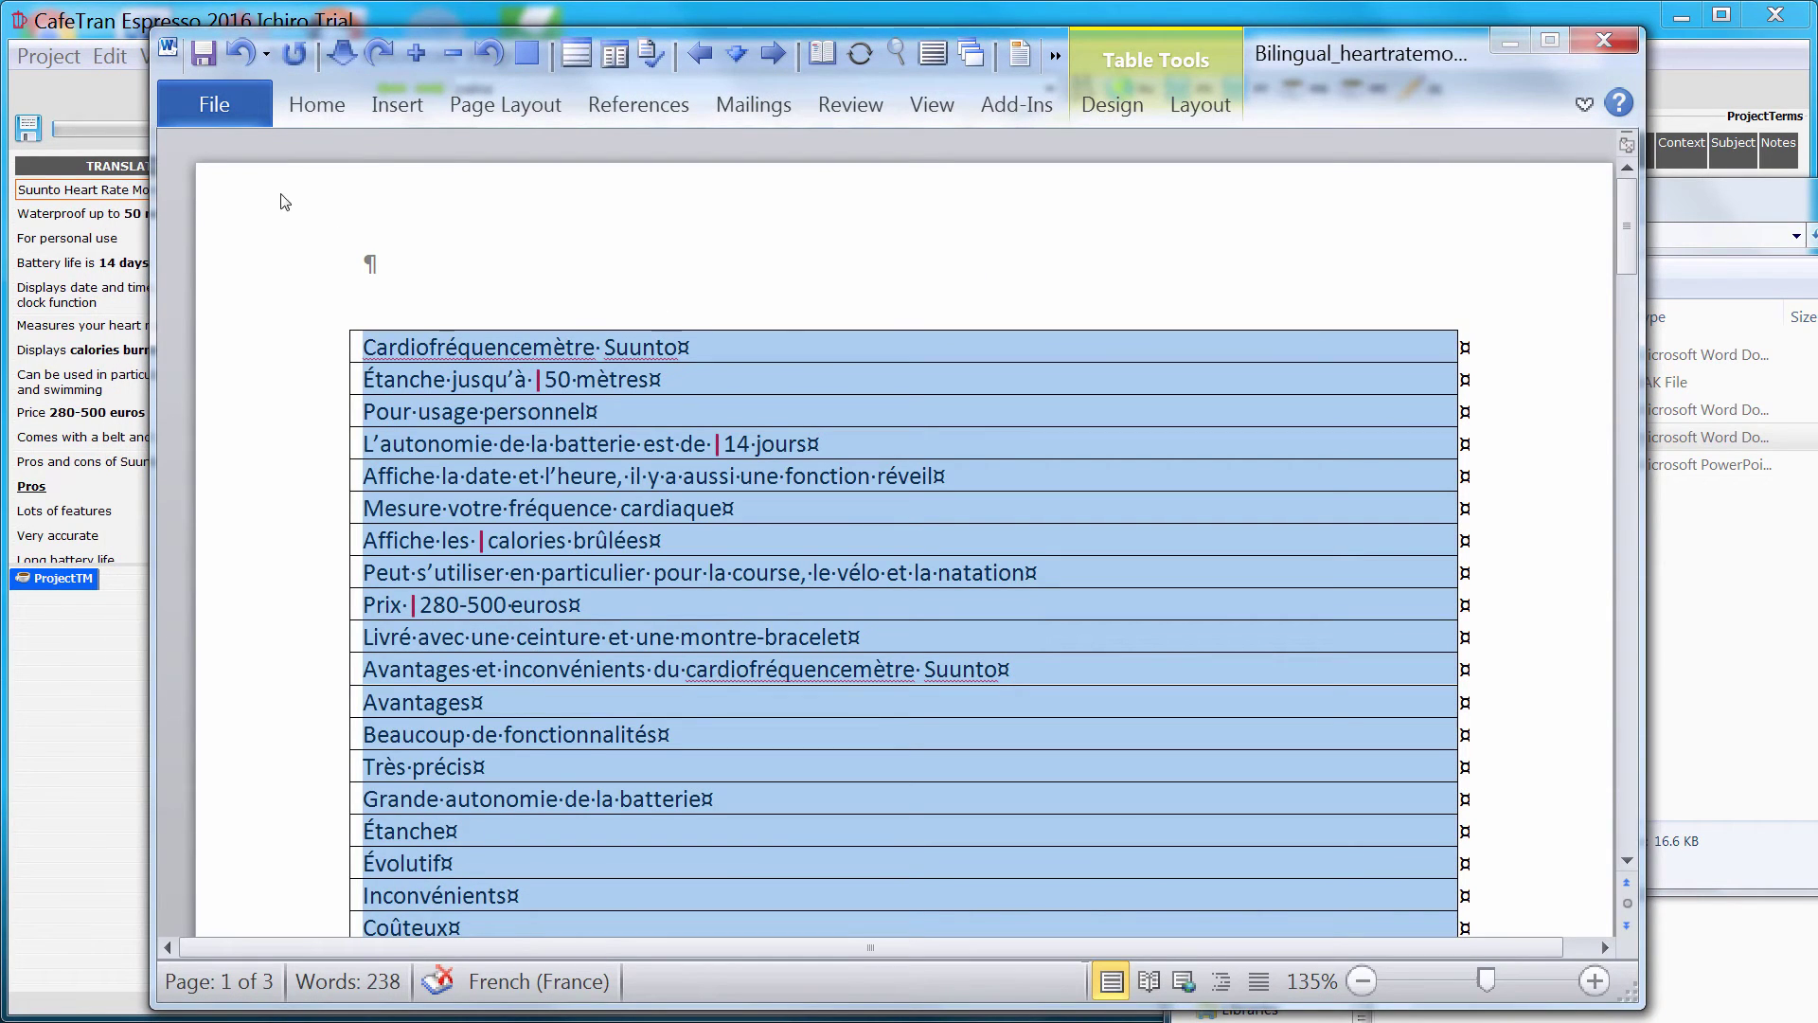
# - Import Bilingual_heartratemonitors.xlf.docx back into CafeTran and dismiss the completion notice
pyautogui.click(66, 641)
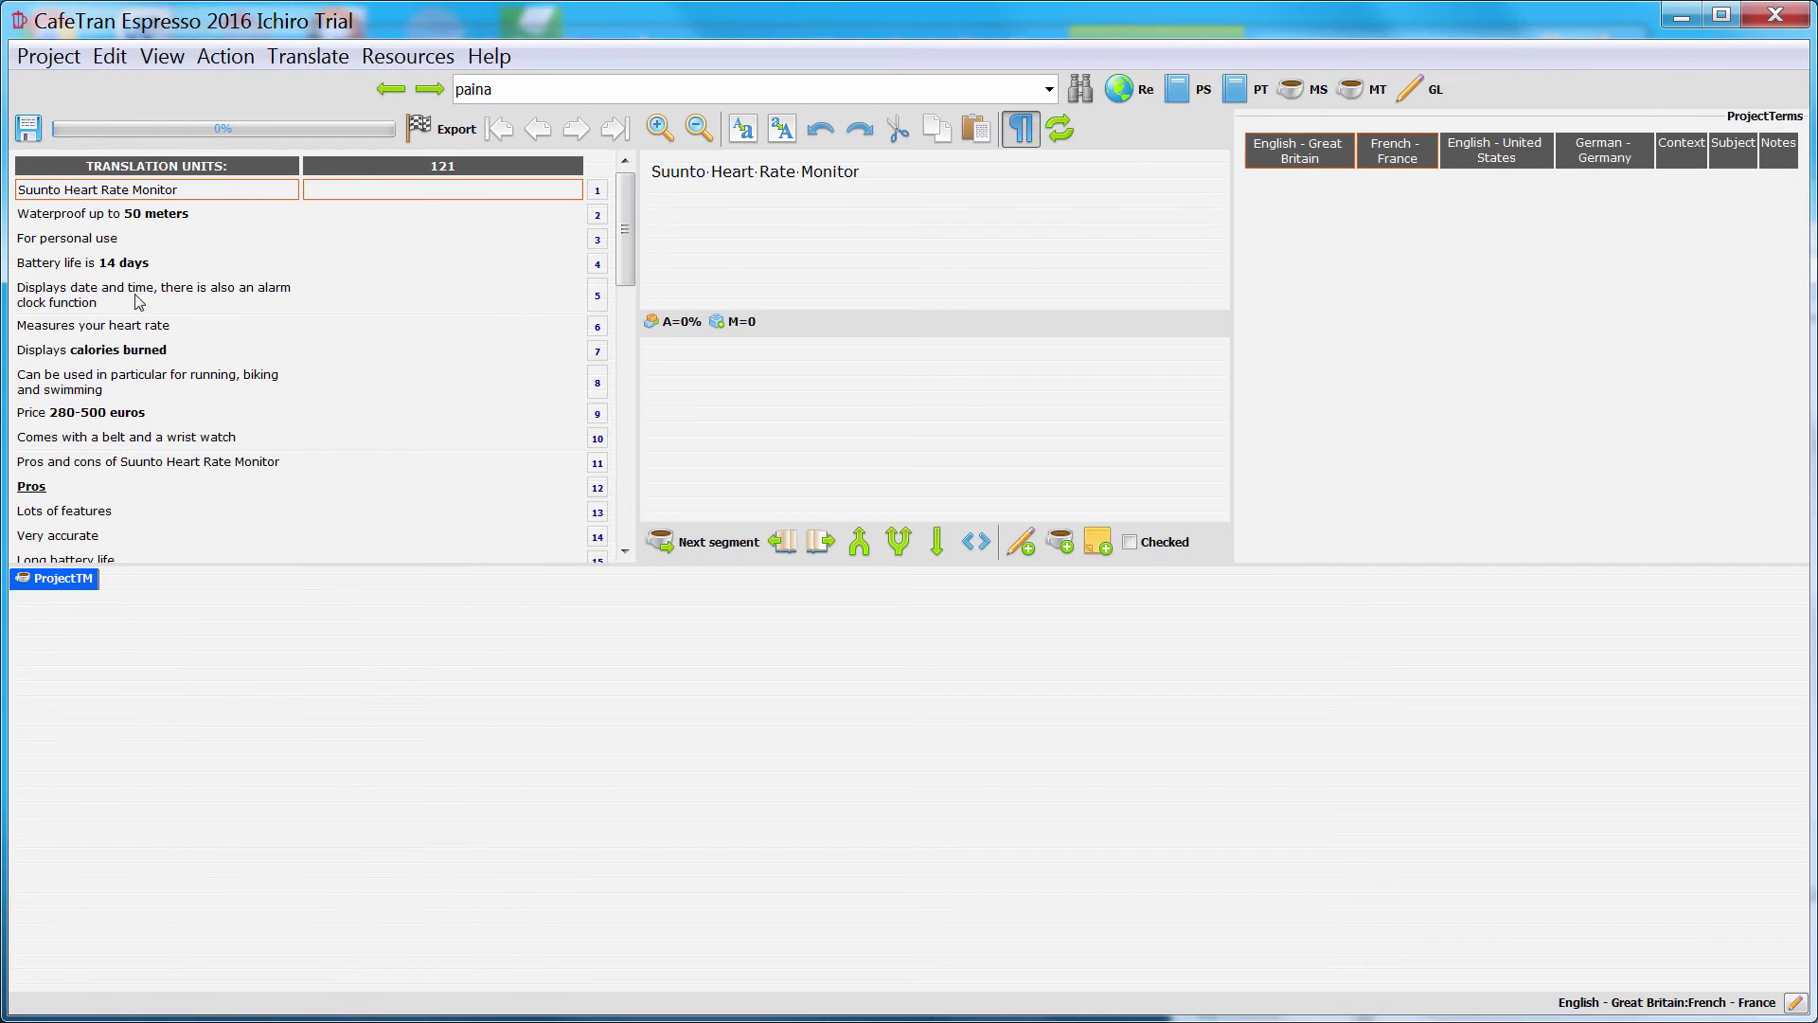
pyautogui.click(43, 59)
pyautogui.moveTo(89, 559)
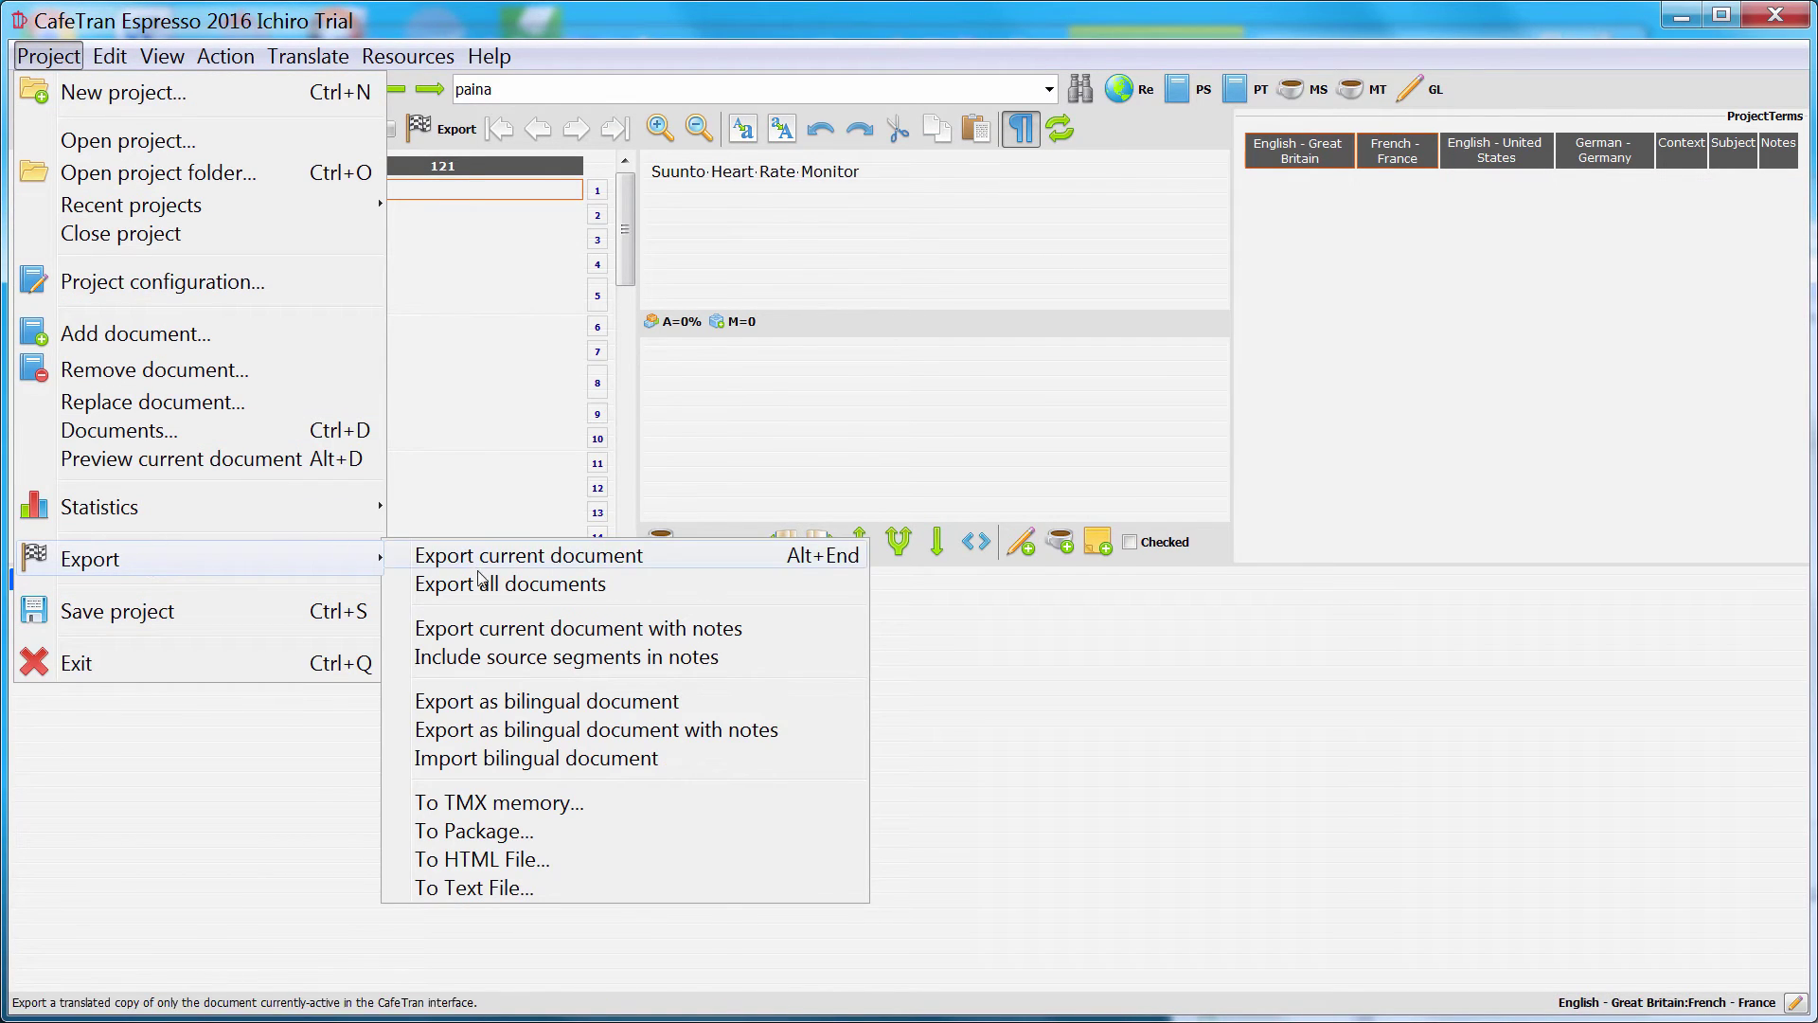
pyautogui.click(520, 763)
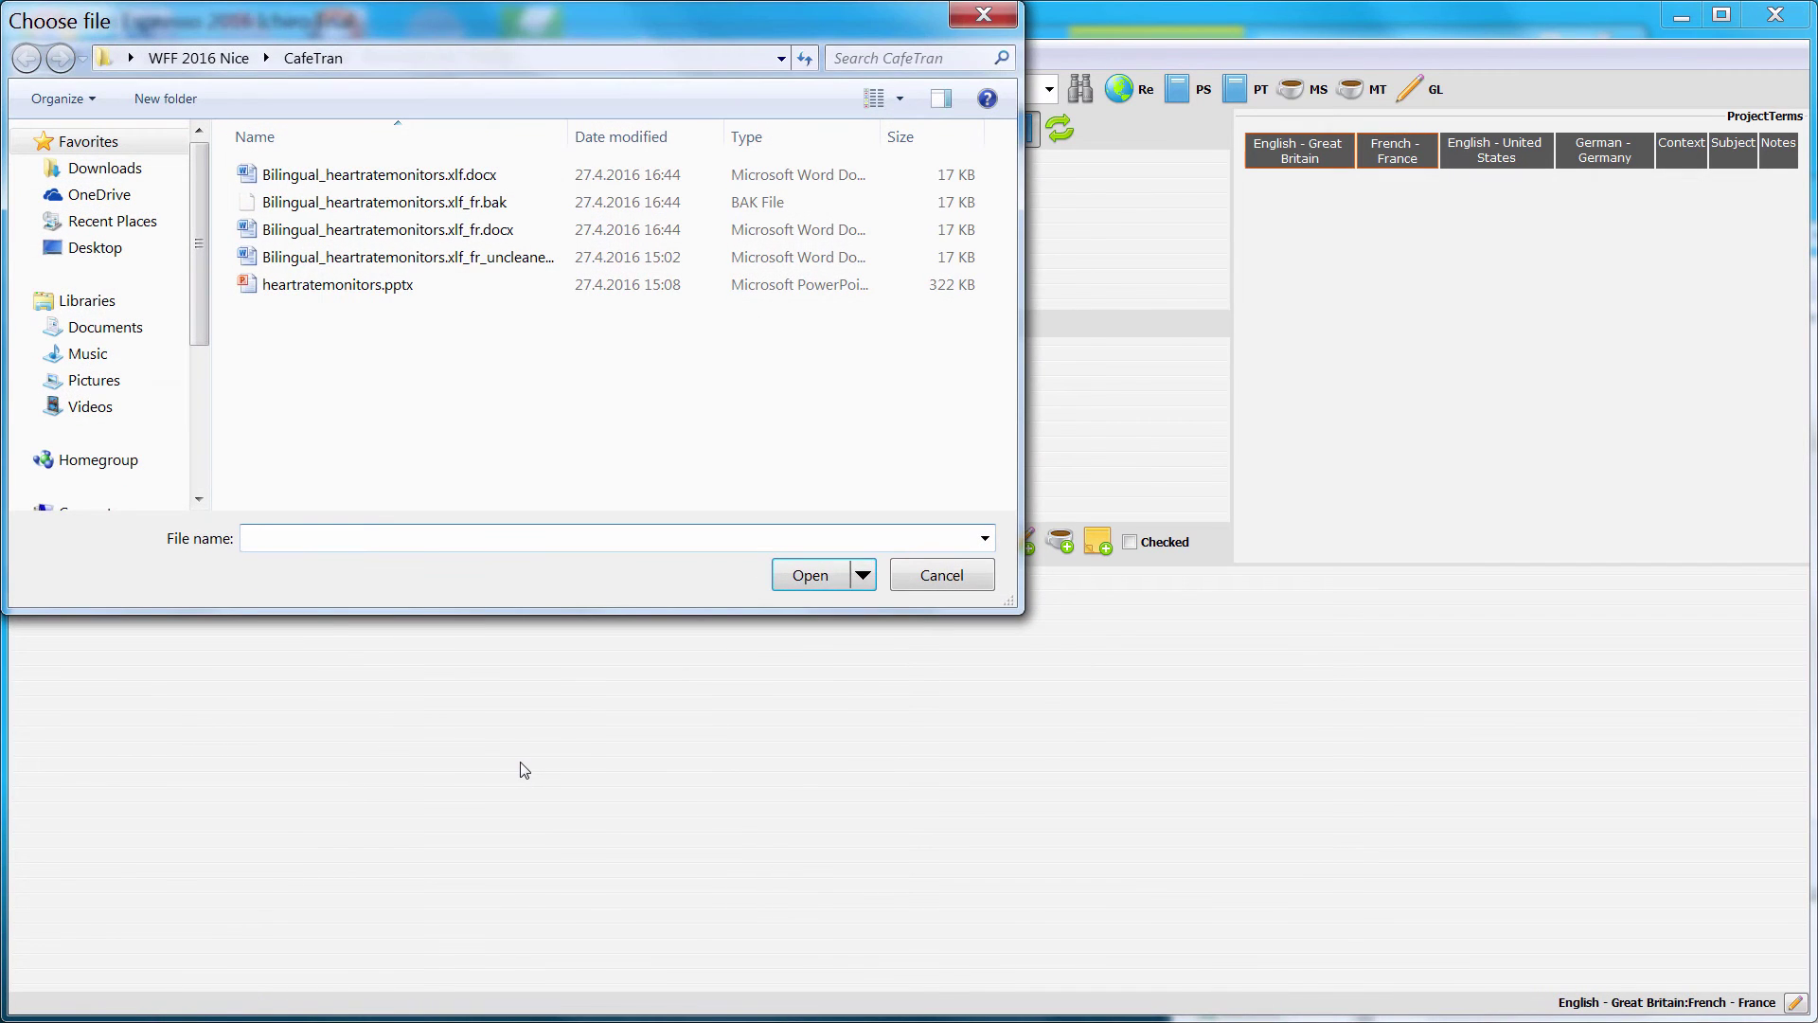
pyautogui.click(456, 180)
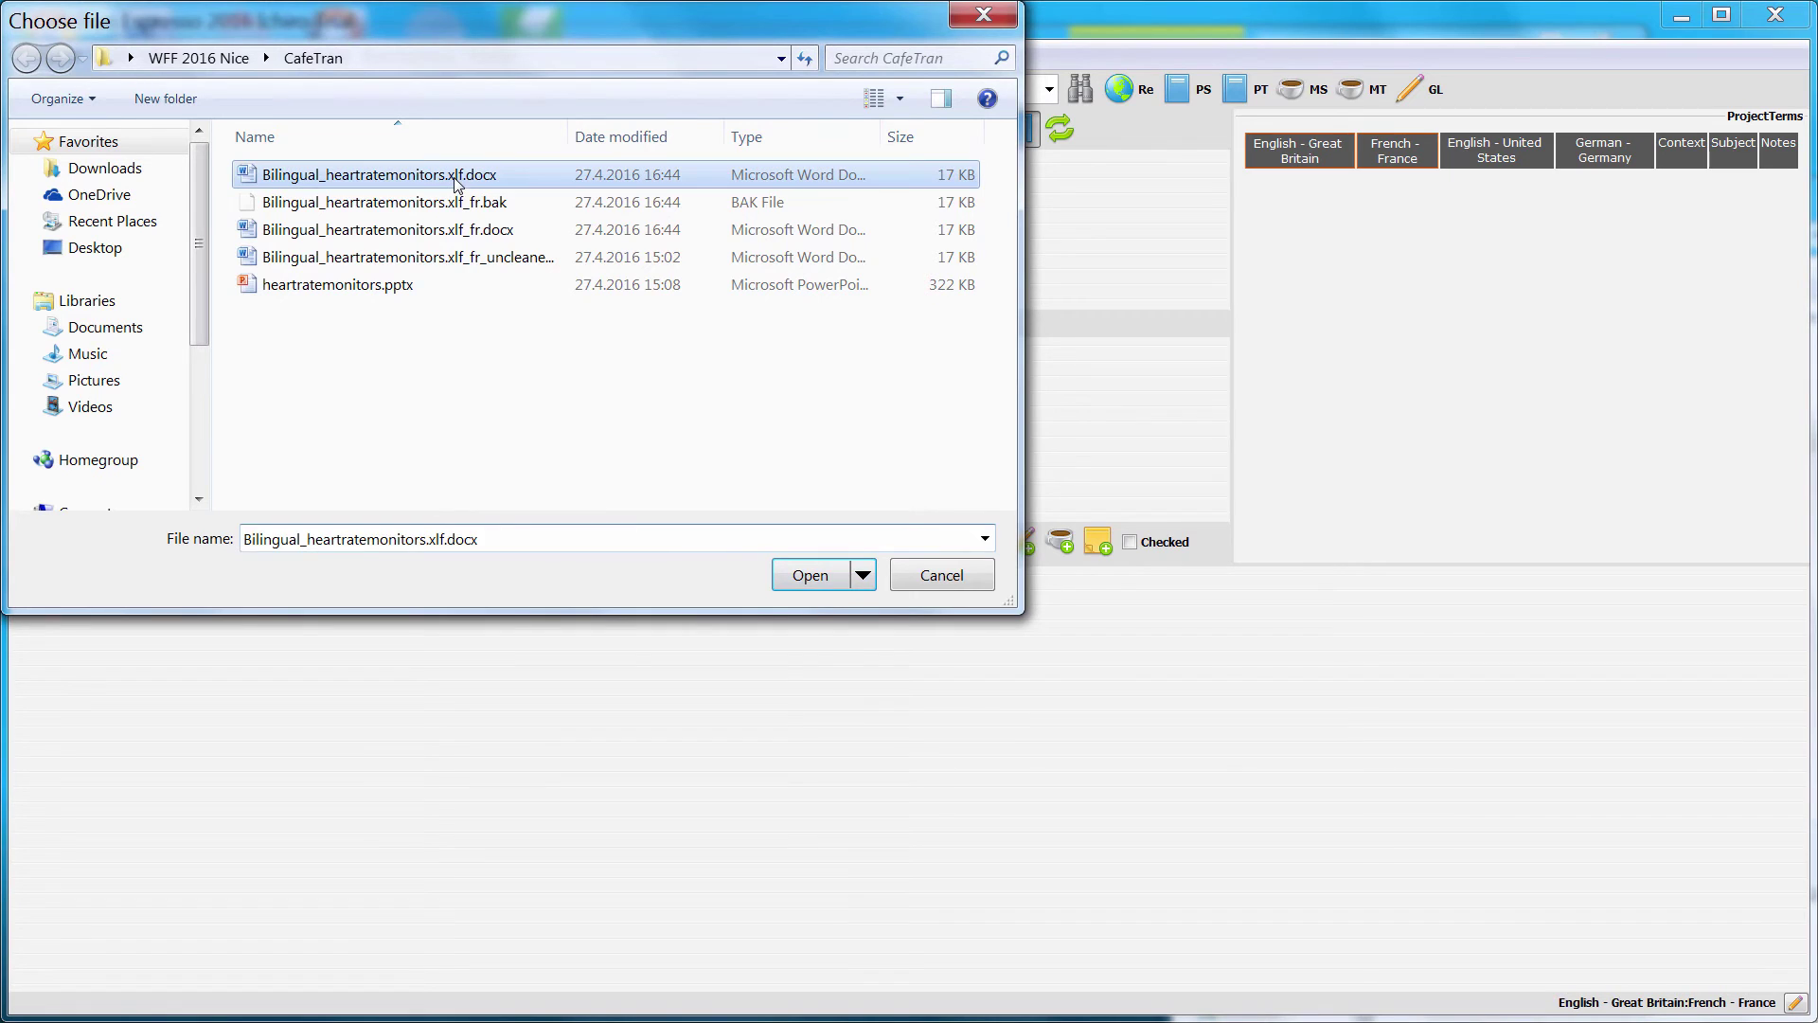
pyautogui.click(817, 578)
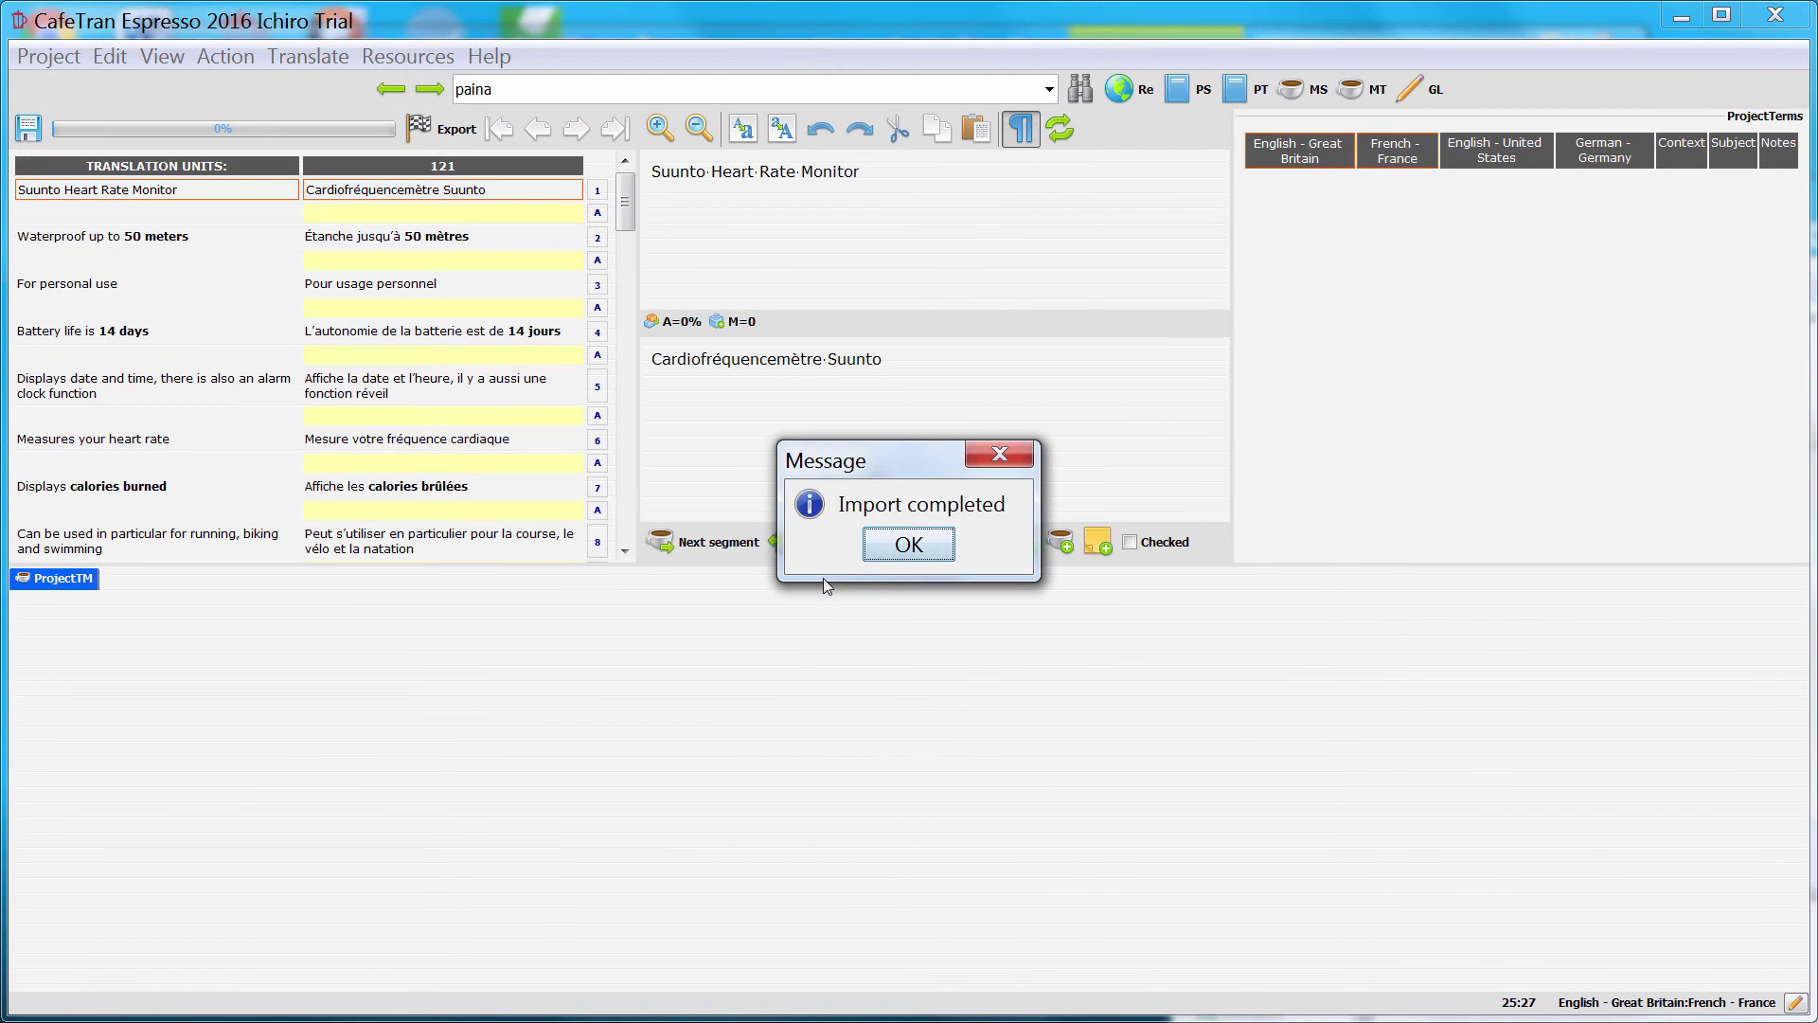
pyautogui.click(907, 542)
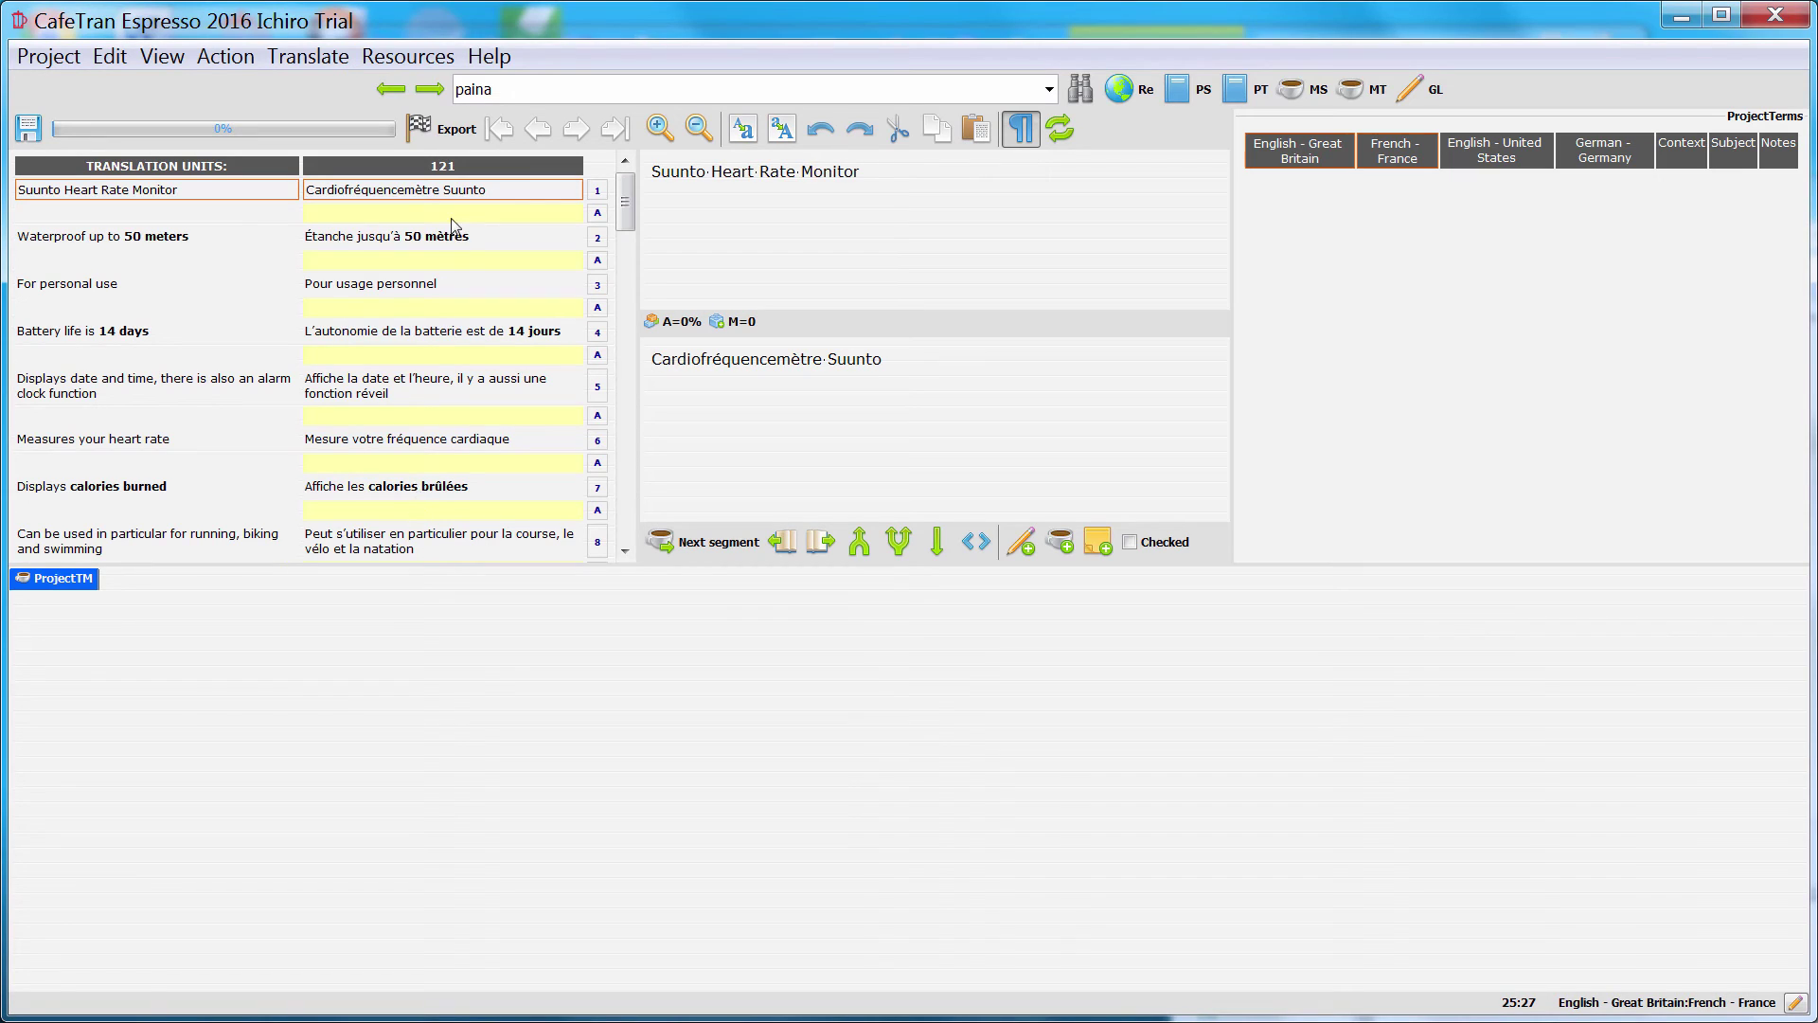
# - Export heartratemonitors_fr-FR.pptx into Desktop\WFF 2016 Nice\CafeTran
pyautogui.click(440, 137)
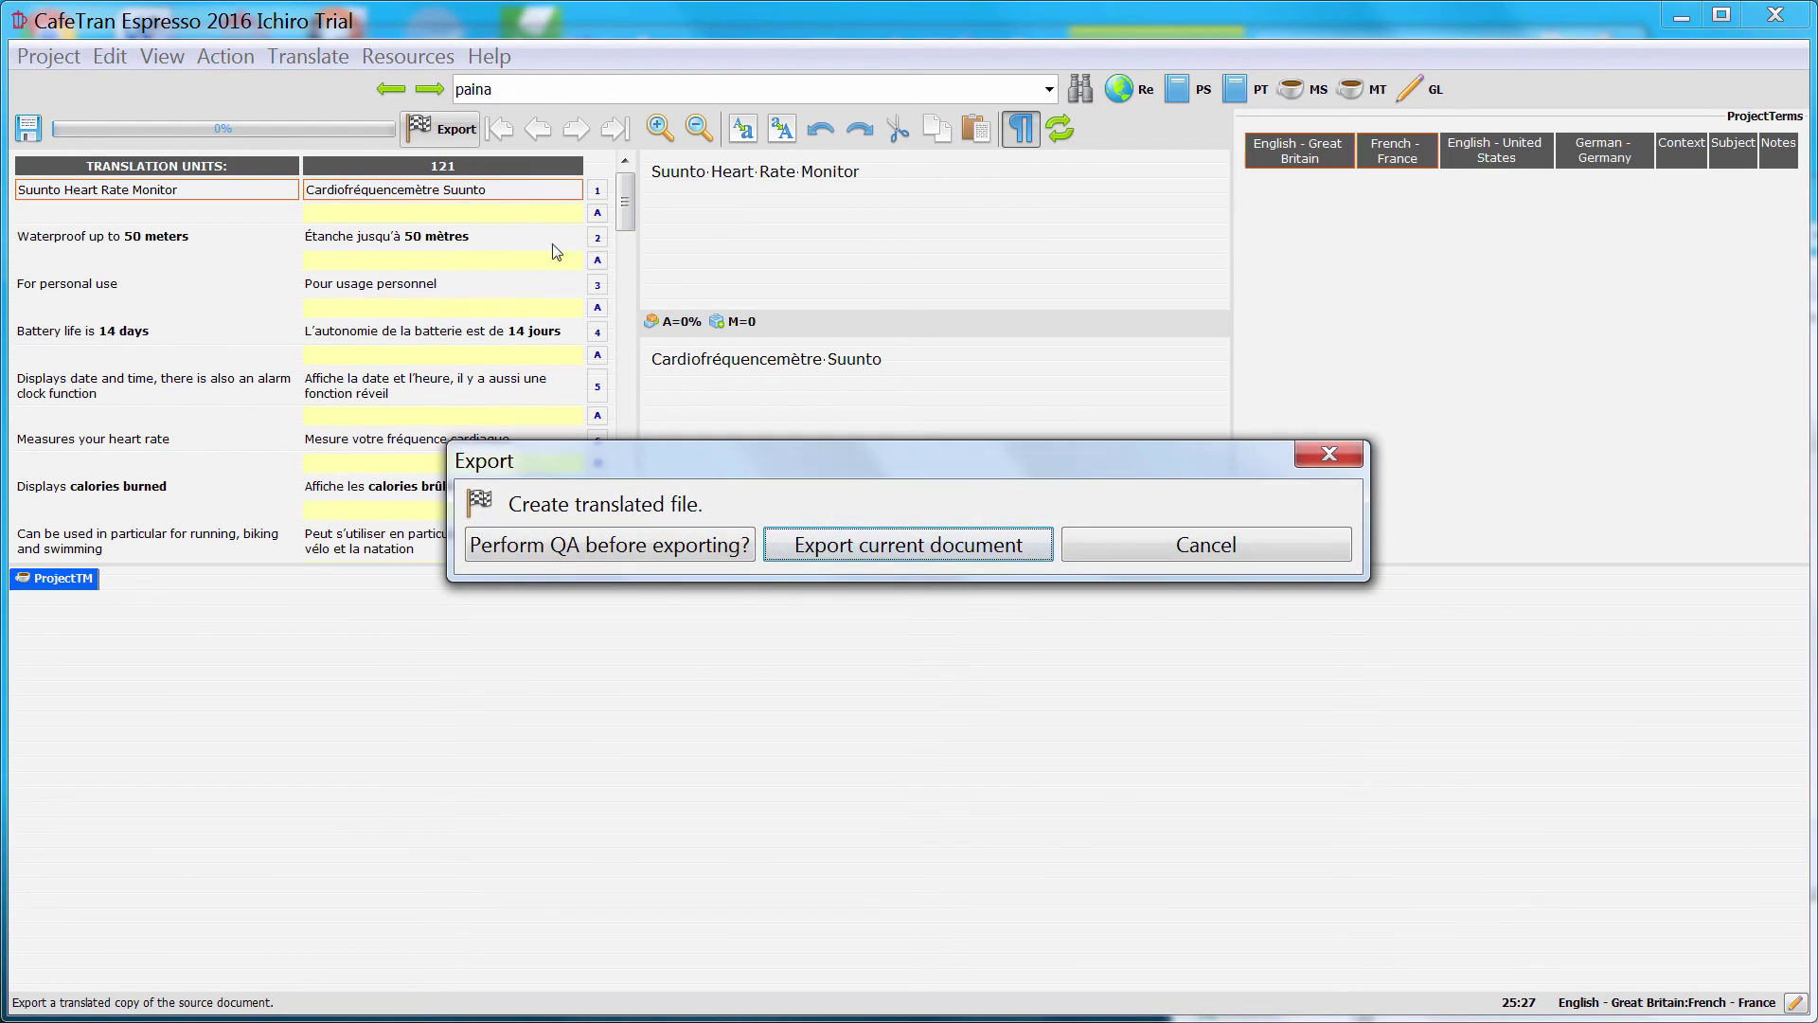
pyautogui.click(938, 544)
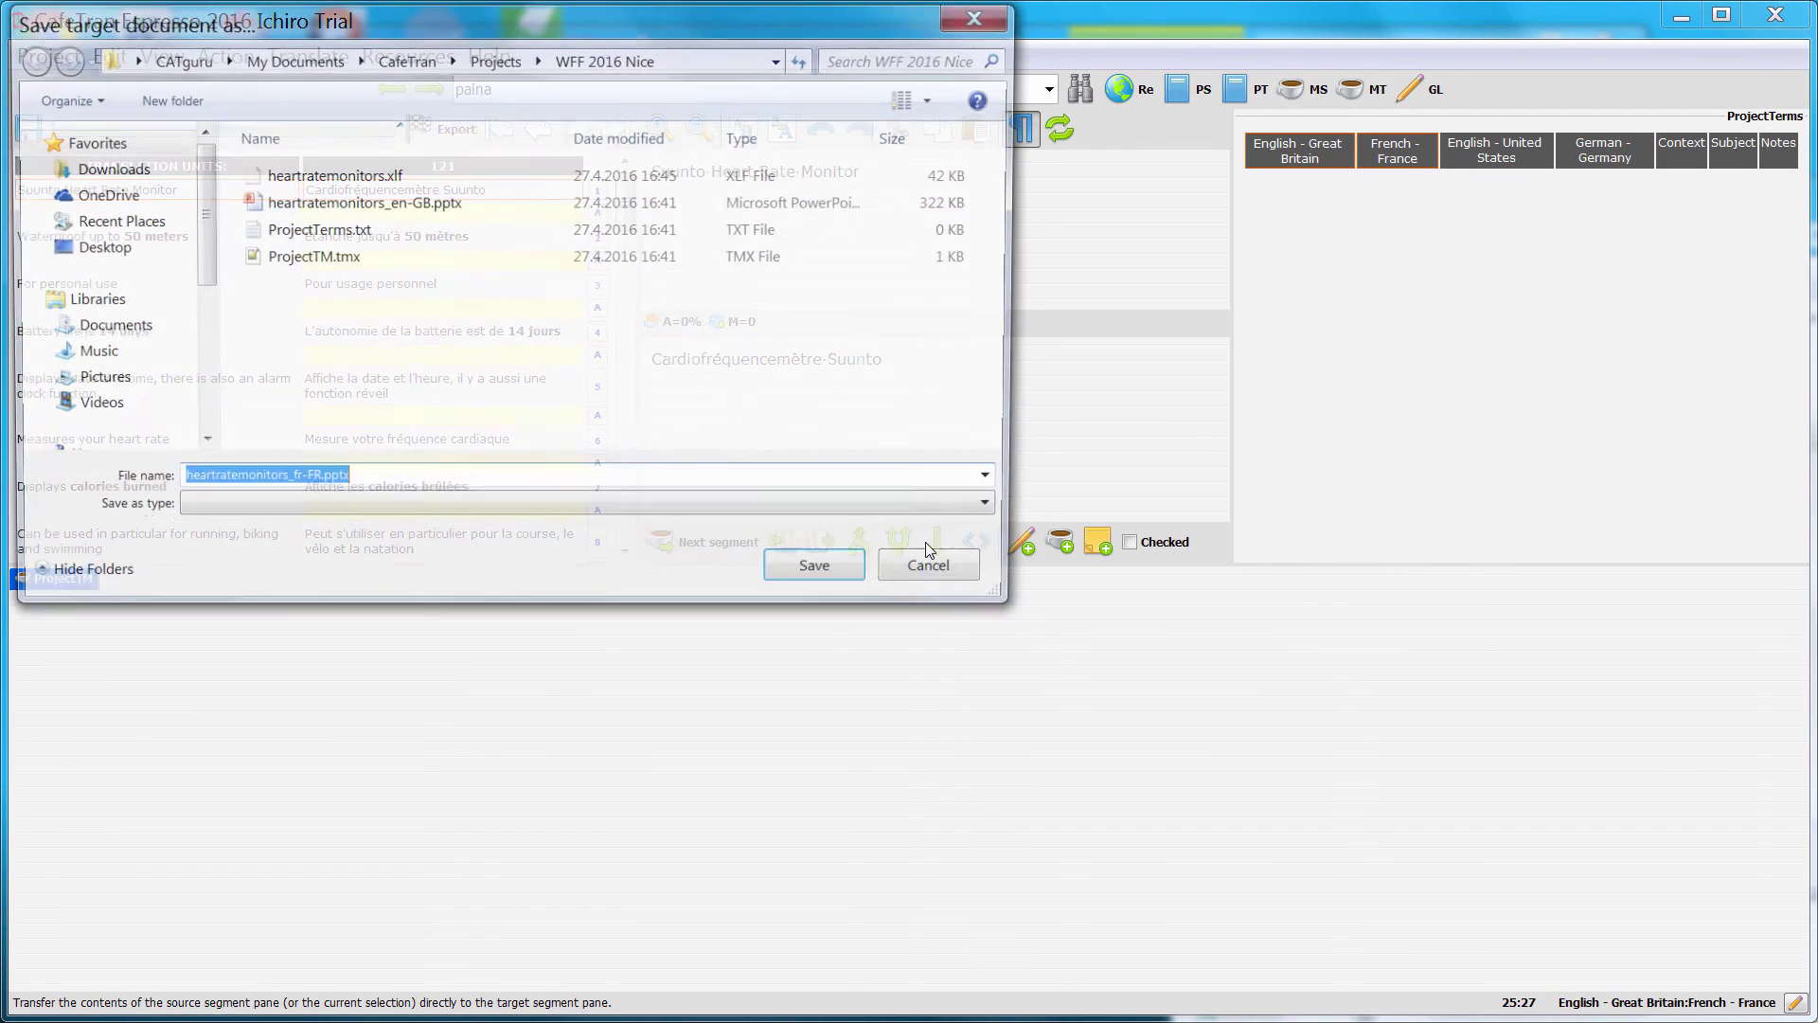
pyautogui.click(85, 248)
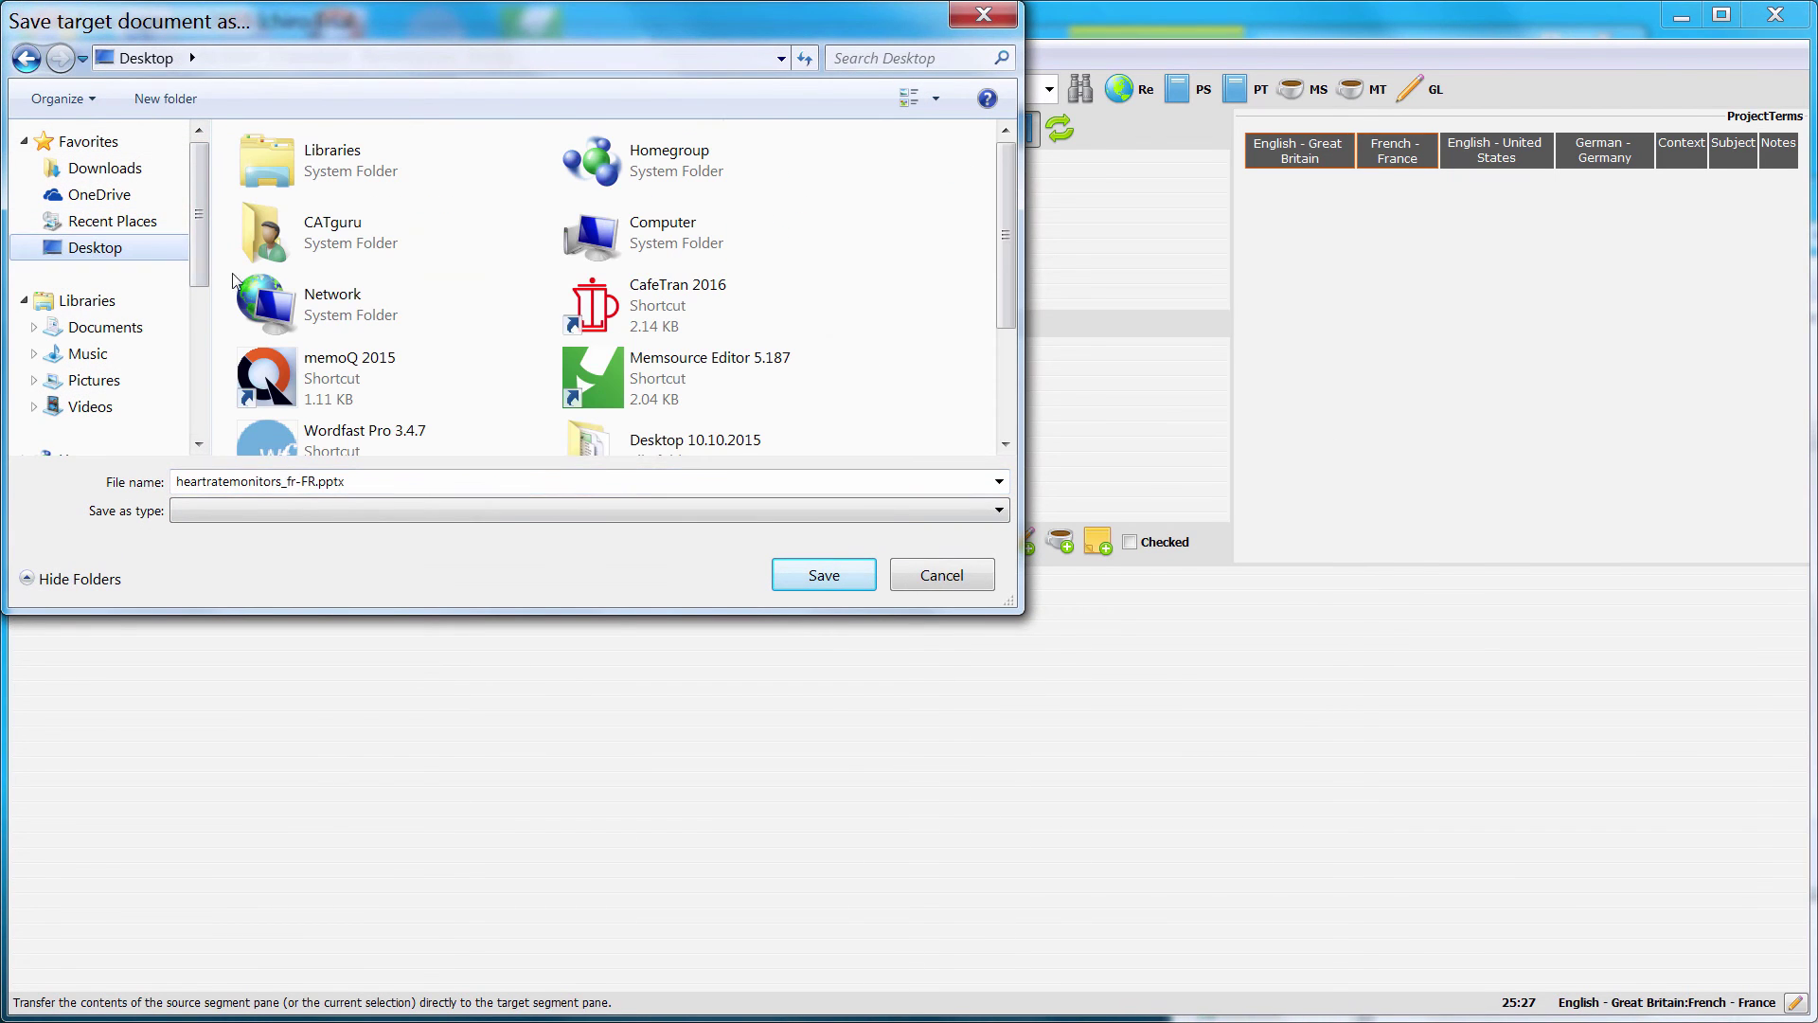
pyautogui.moveTo(1008, 253); pyautogui.dragTo(1008, 352)
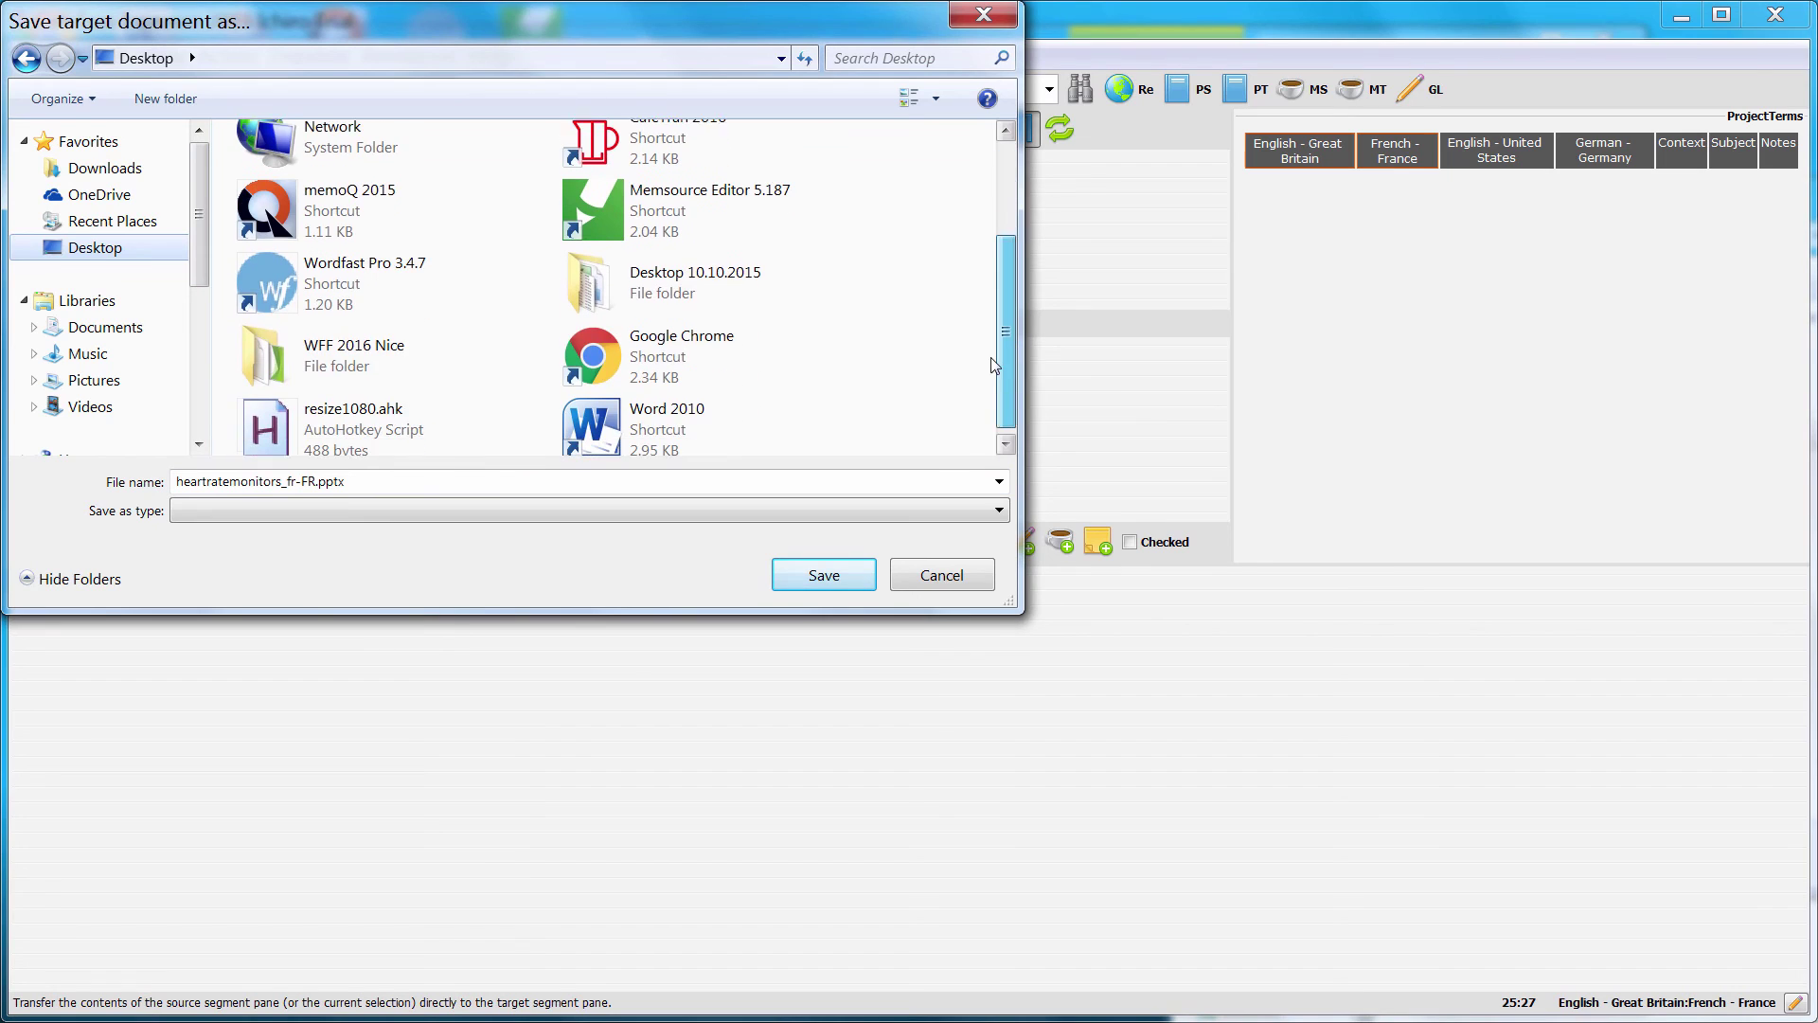
pyautogui.doubleClick(327, 355)
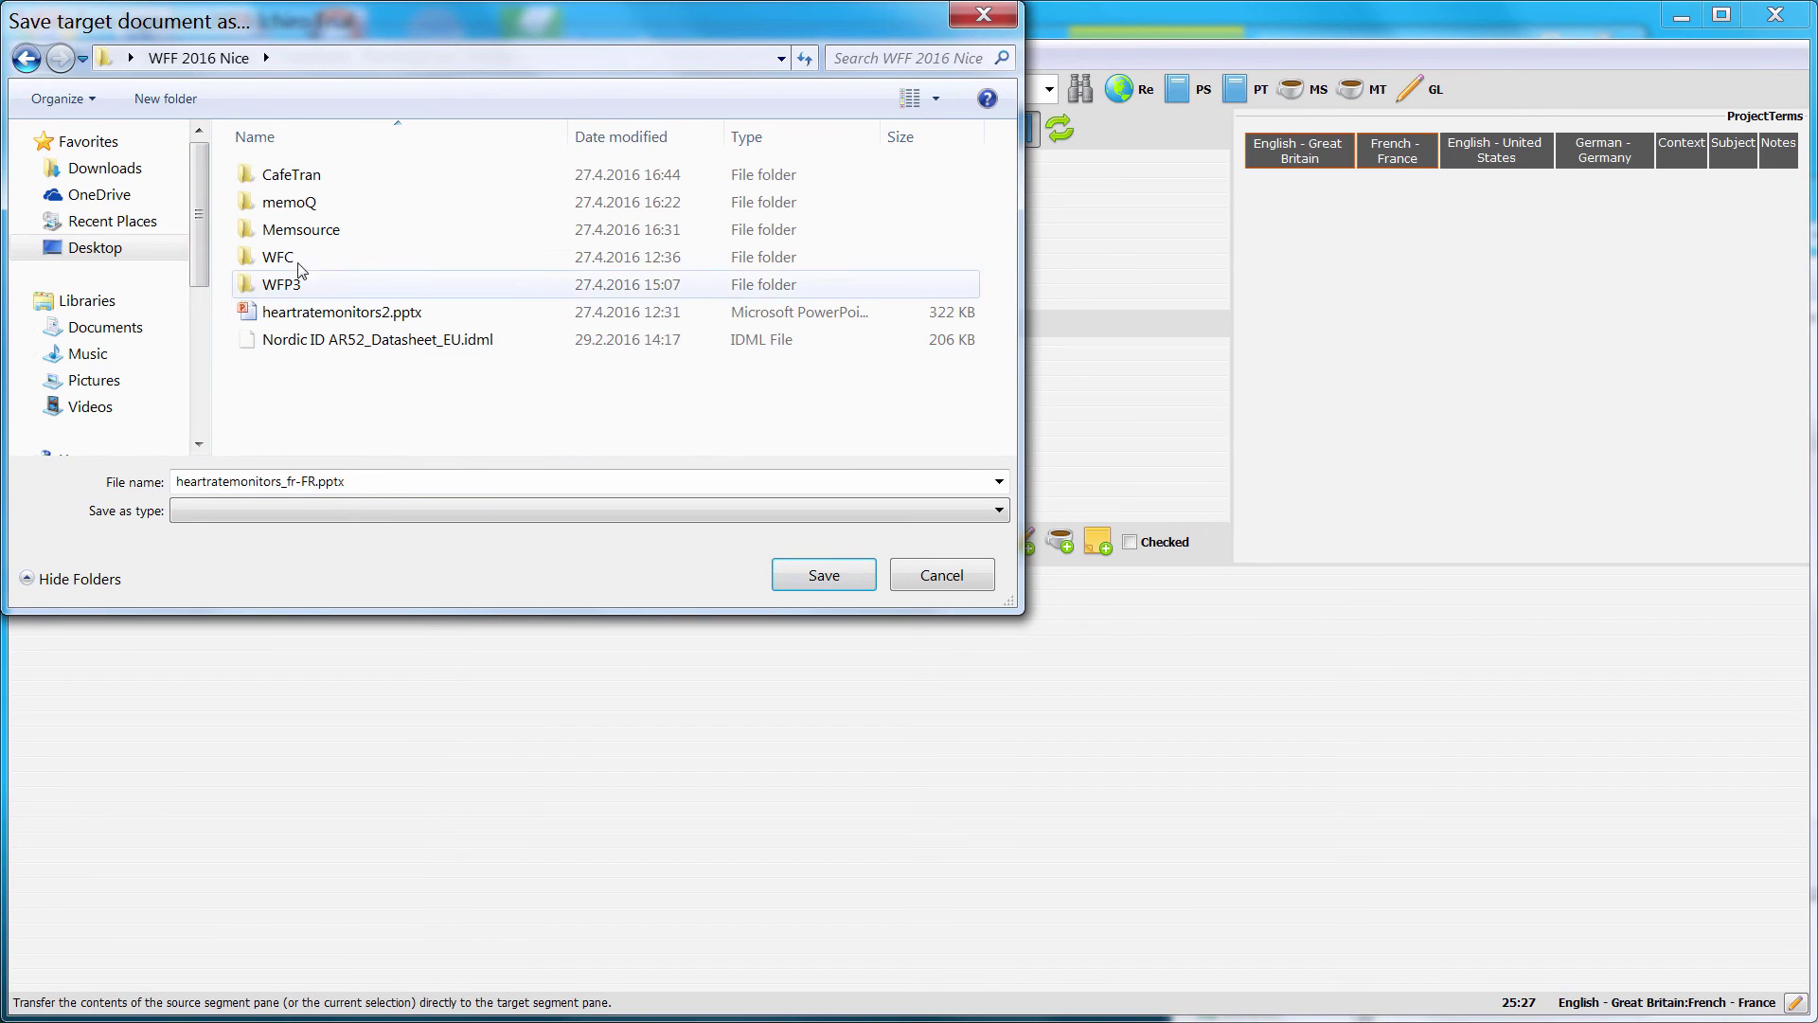
pyautogui.doubleClick(291, 175)
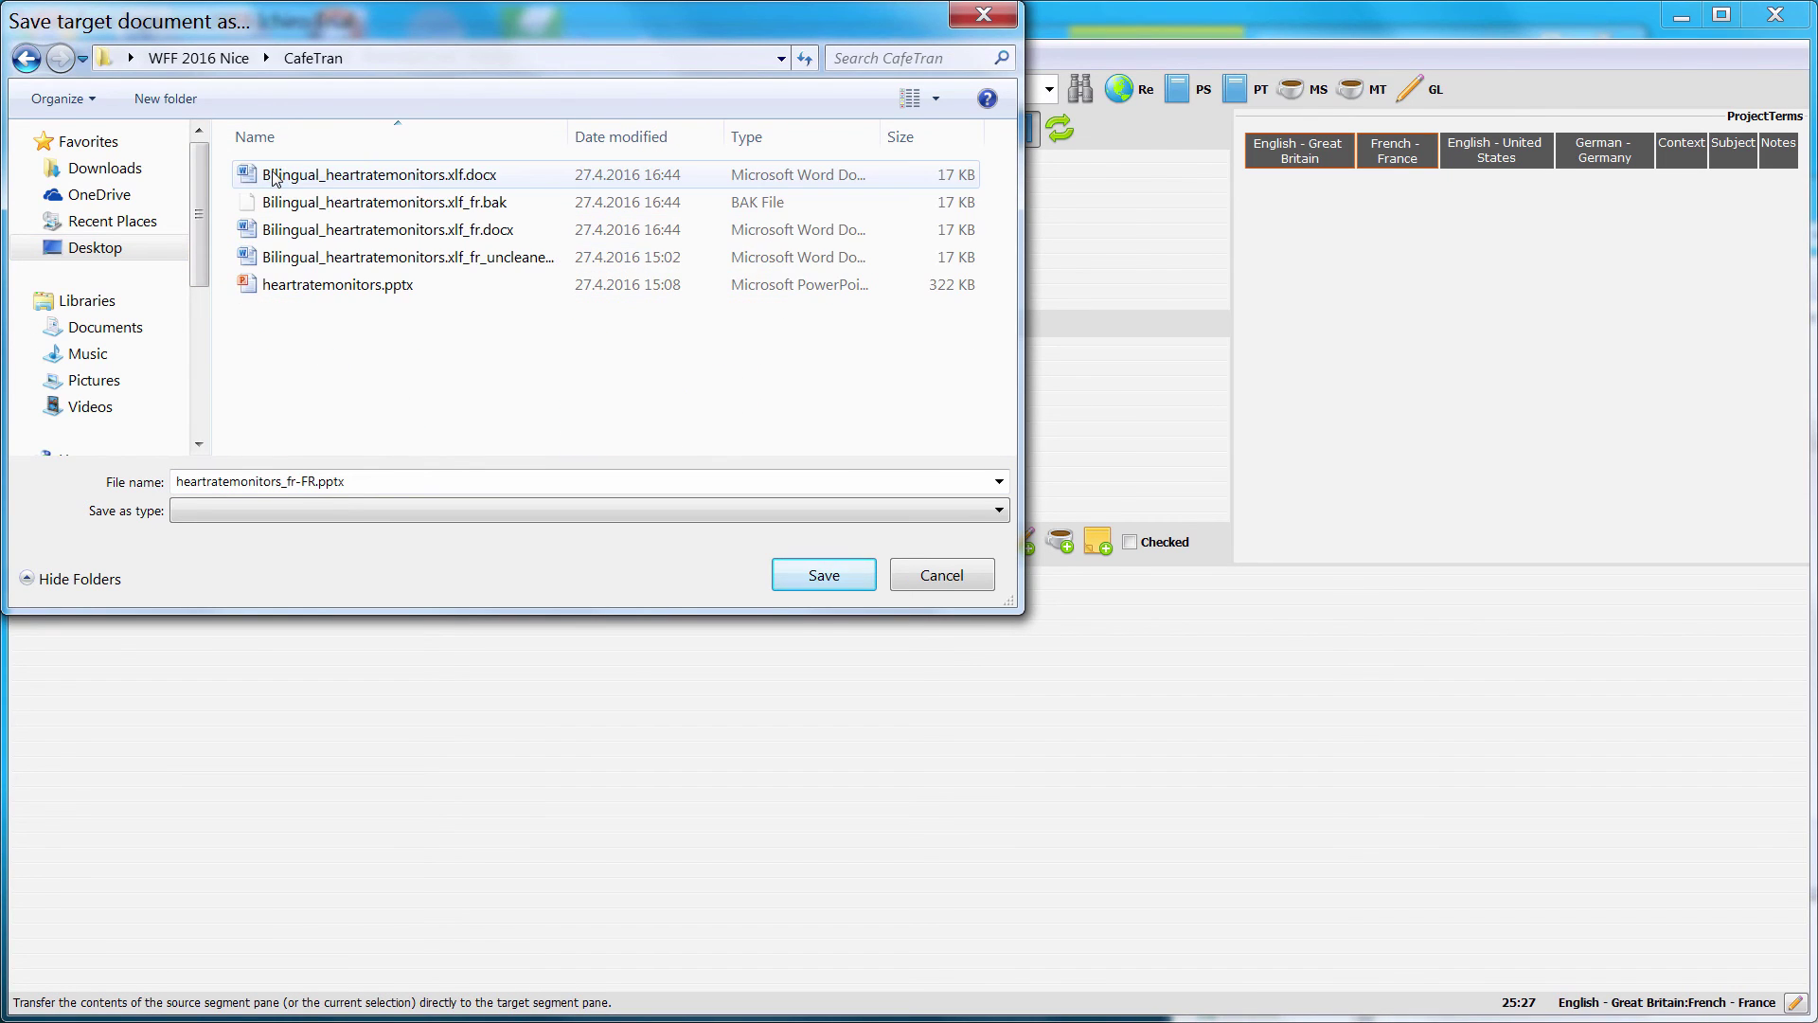
pyautogui.click(823, 569)
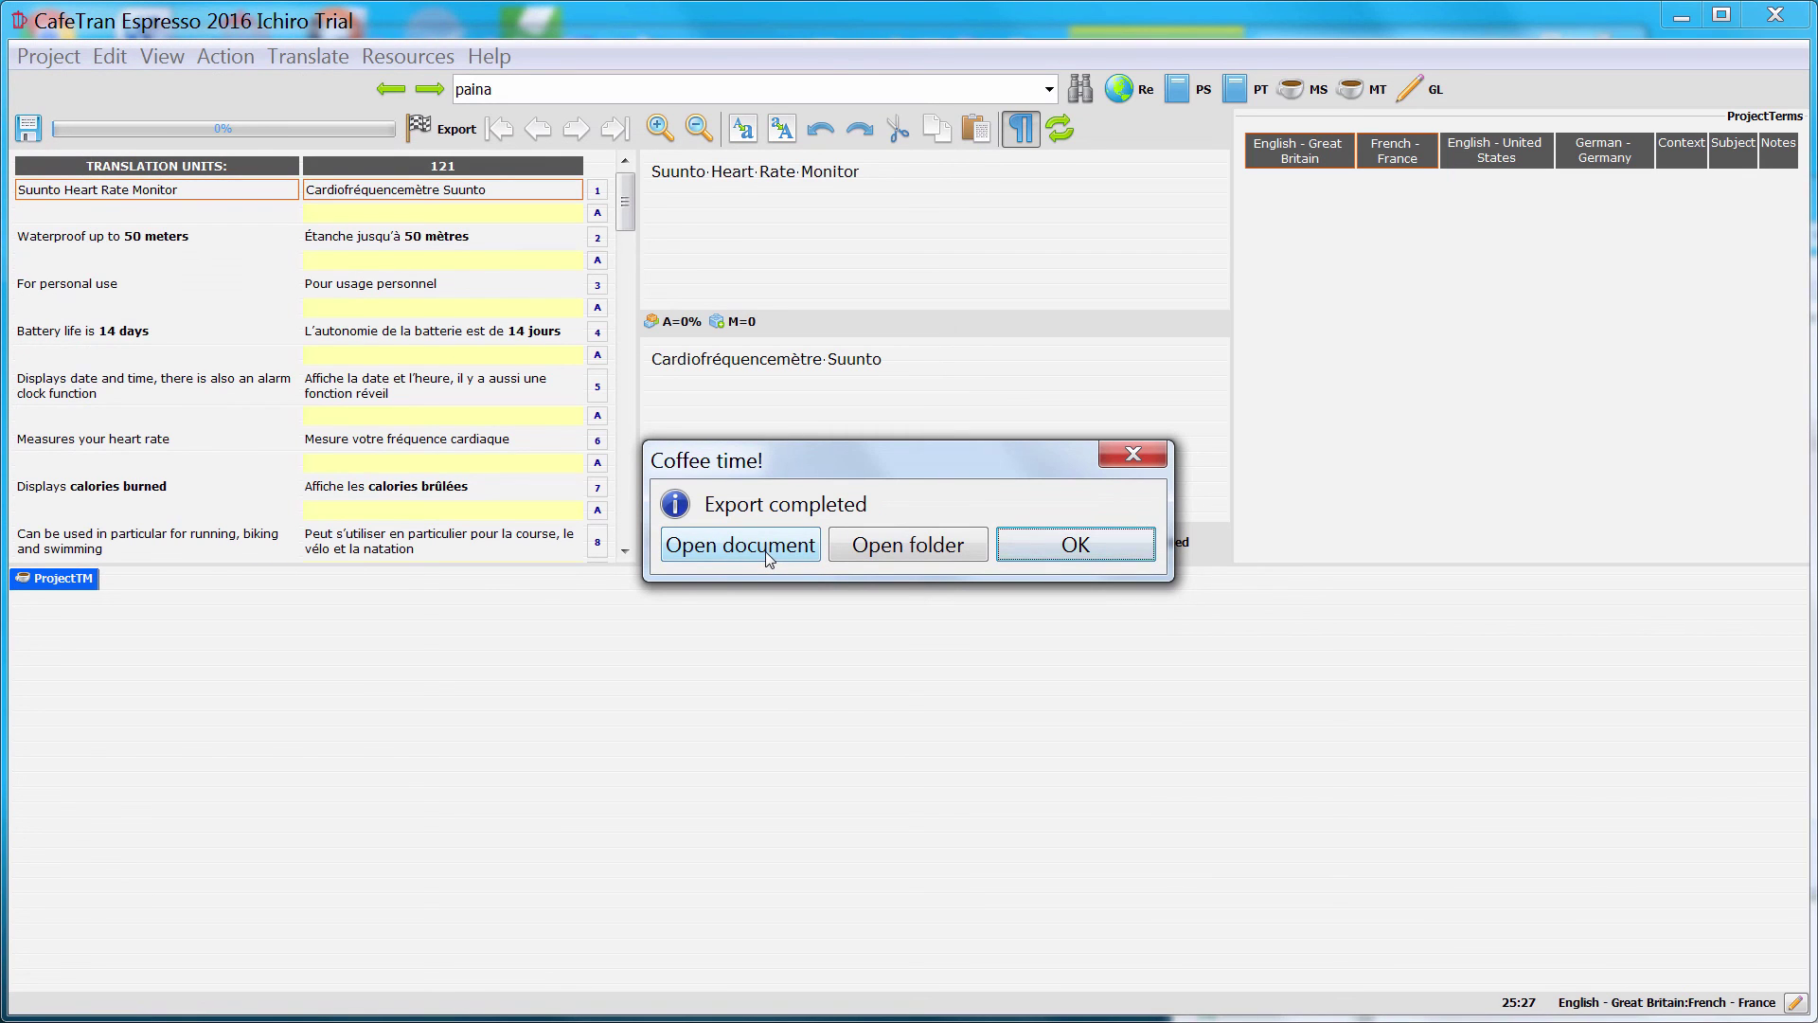
# - Open the French presentation in PowerPoint and page through the first slides
pyautogui.click(765, 551)
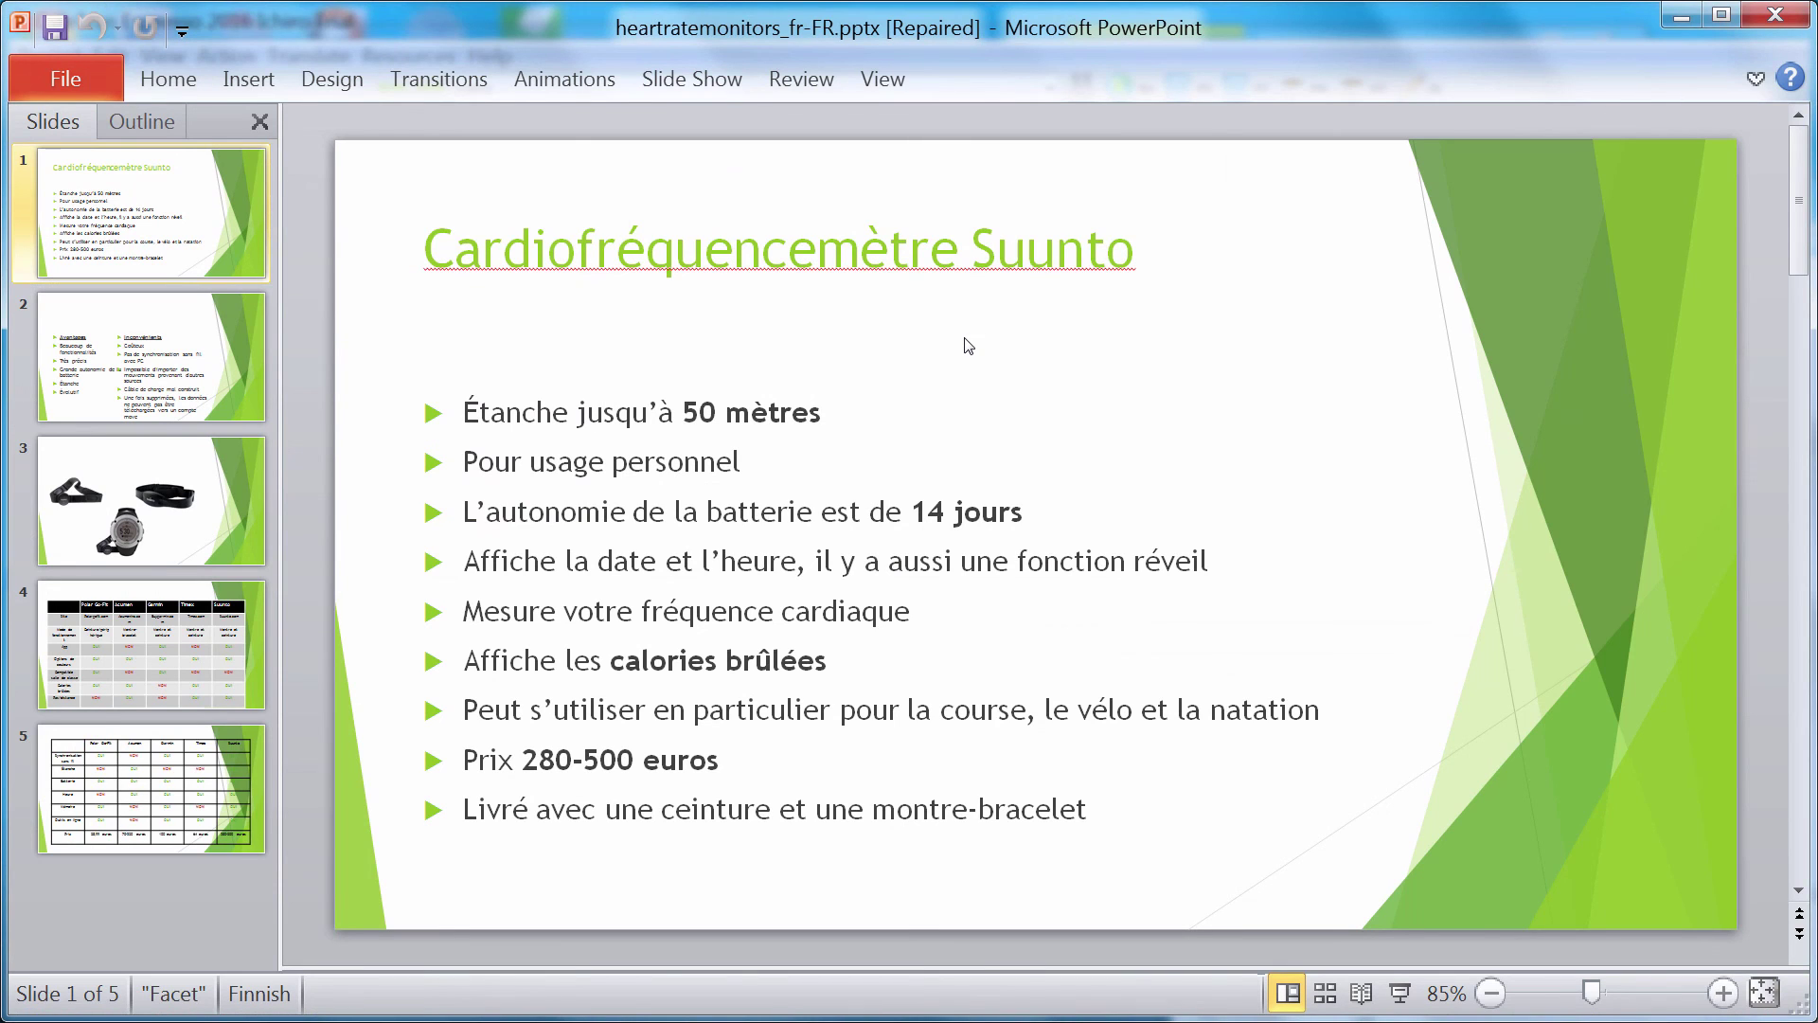
pyautogui.press('pagedown')
pyautogui.press('pageup')
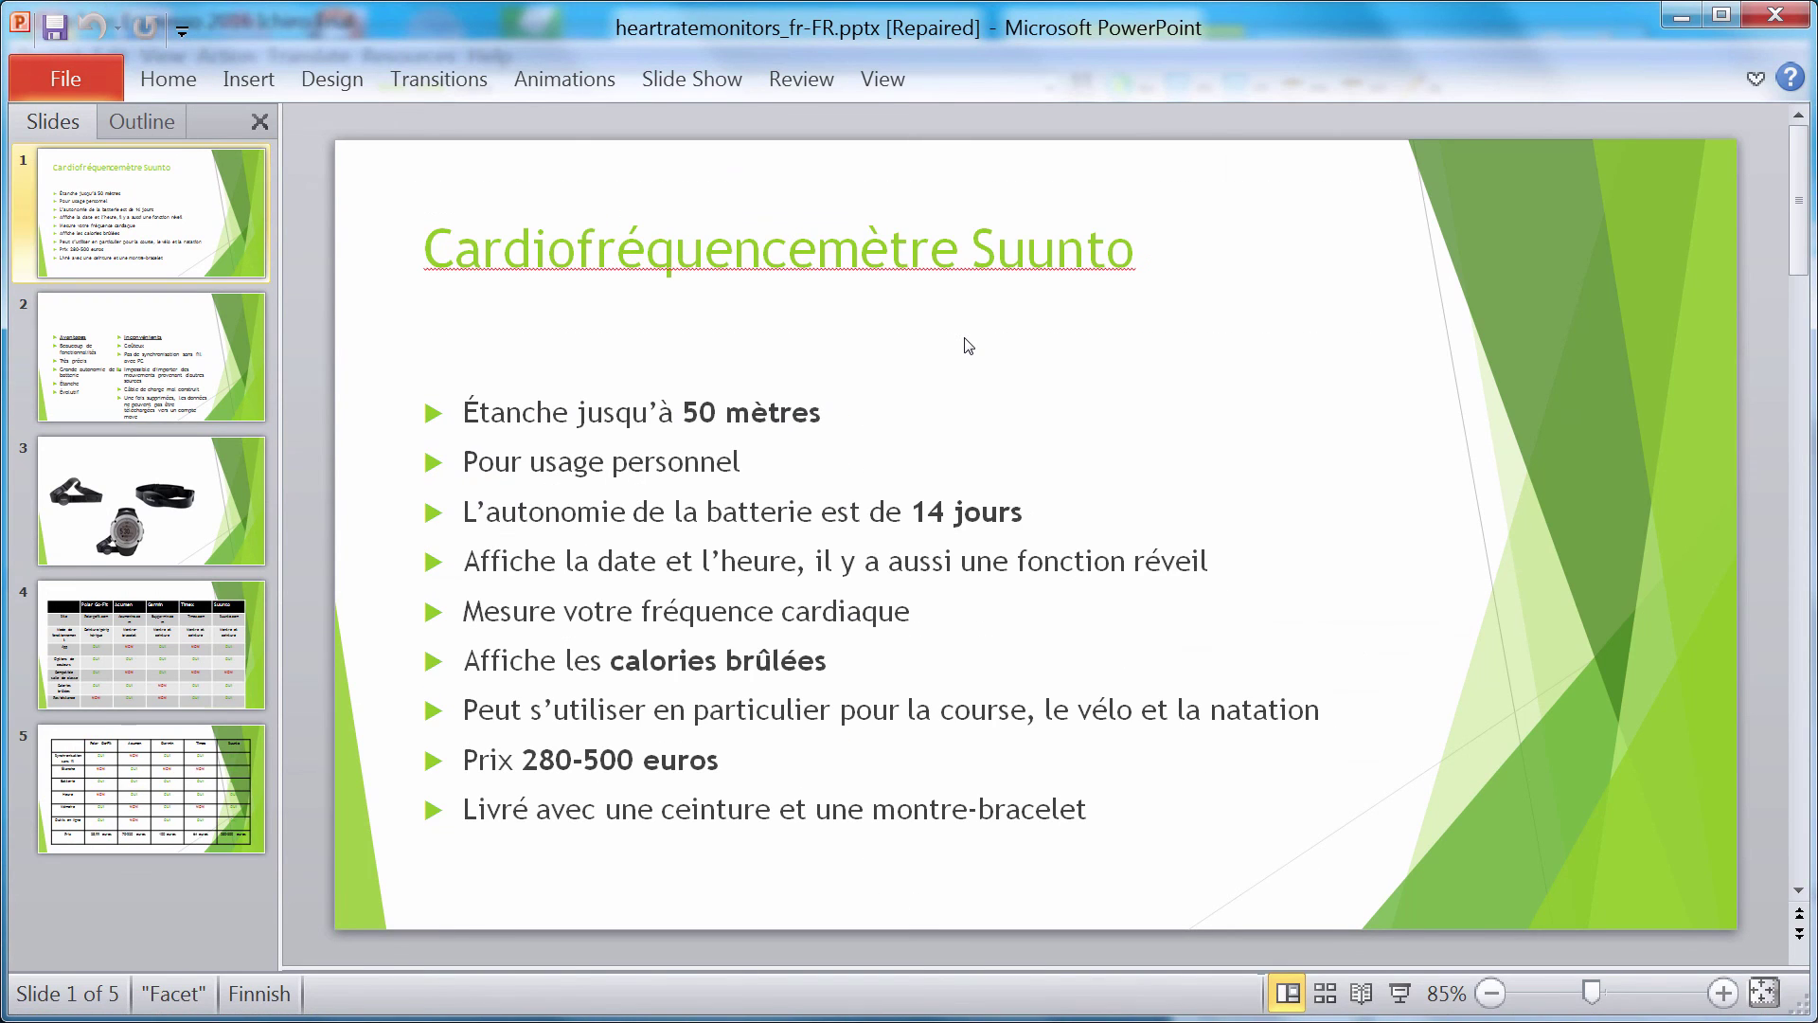